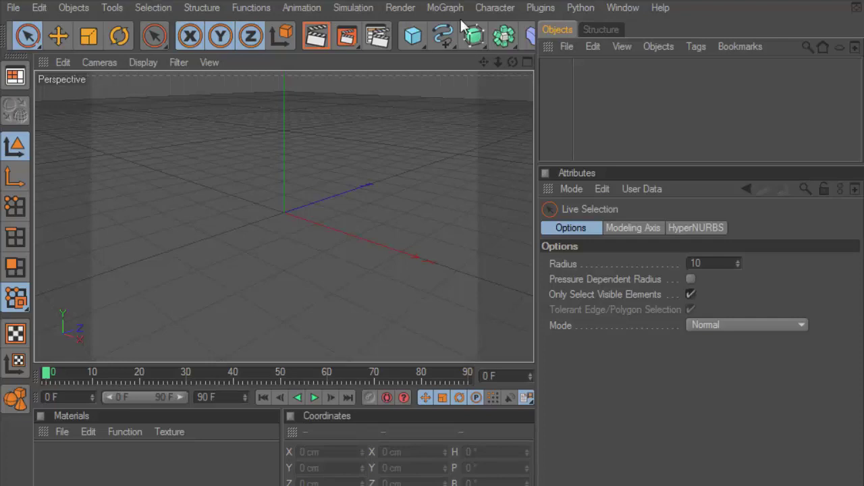
# Add a 3D MoText object and set its alignment to Middle.
pyautogui.click(445, 8)
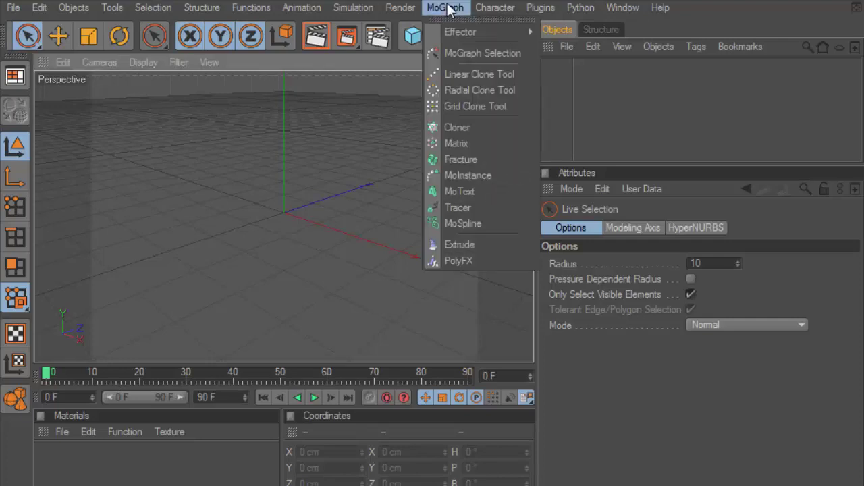
pyautogui.click(469, 192)
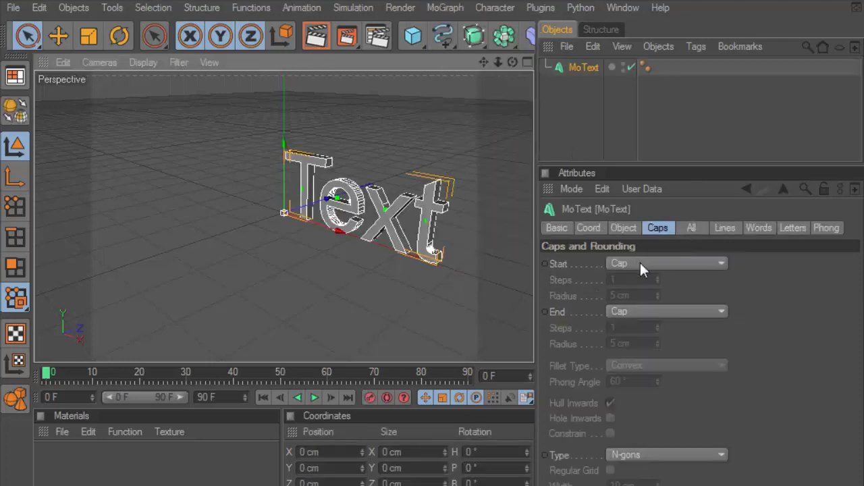
pyautogui.click(624, 228)
pyautogui.moveTo(675, 174); pyautogui.dragTo(676, 111)
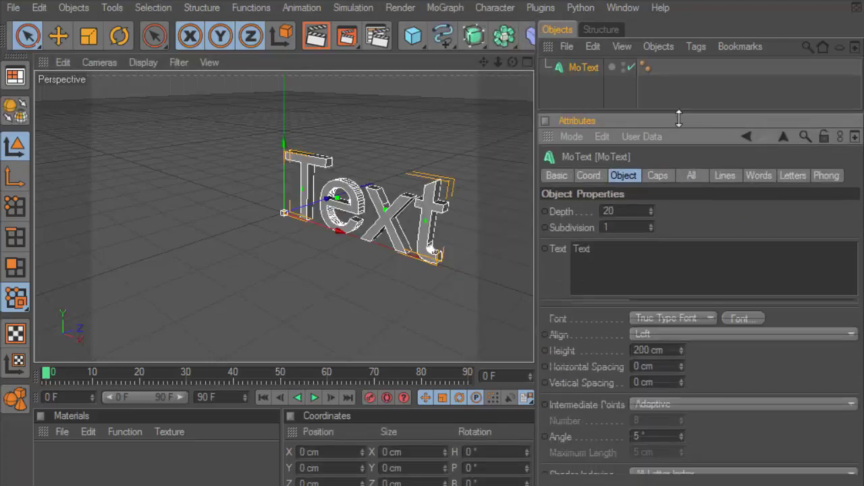
pyautogui.click(679, 315)
pyautogui.click(679, 347)
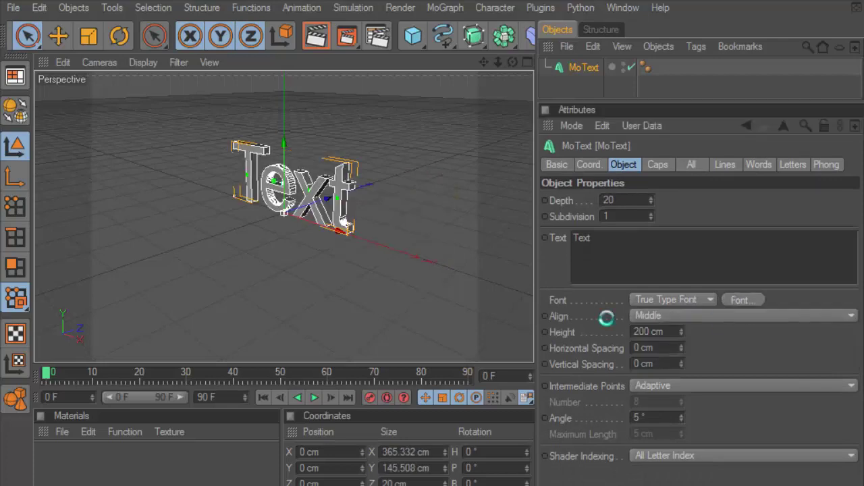
# Set the MoText font to Goozeman and zoom back out to the text.
pyautogui.click(739, 300)
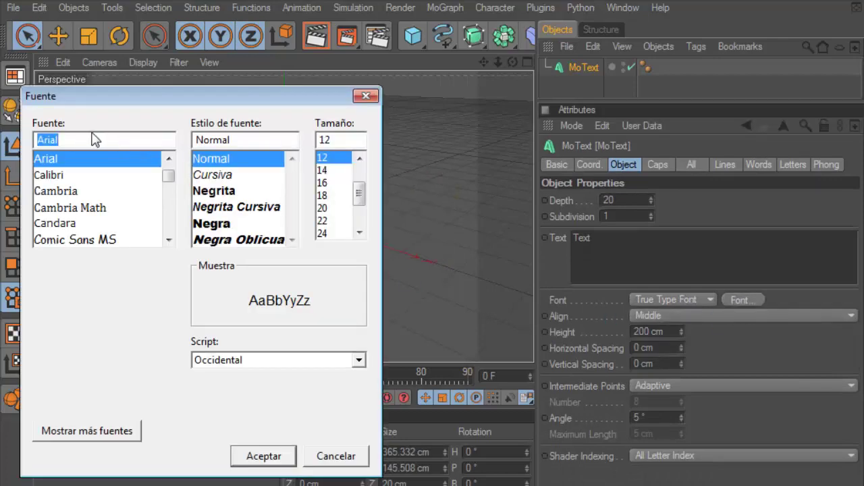
pyautogui.write('g')
pyautogui.click(82, 175)
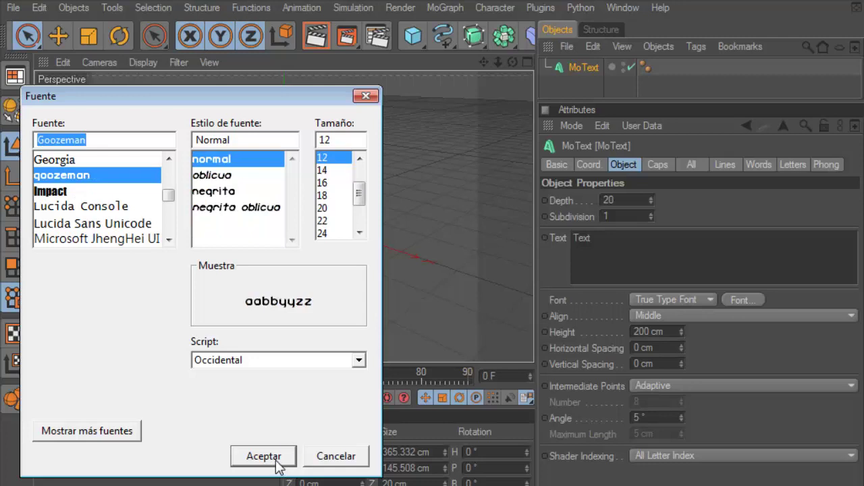
pyautogui.click(280, 459)
pyautogui.scroll(3, 385, 212)
pyautogui.moveTo(484, 68); pyautogui.dragTo(473, 87)
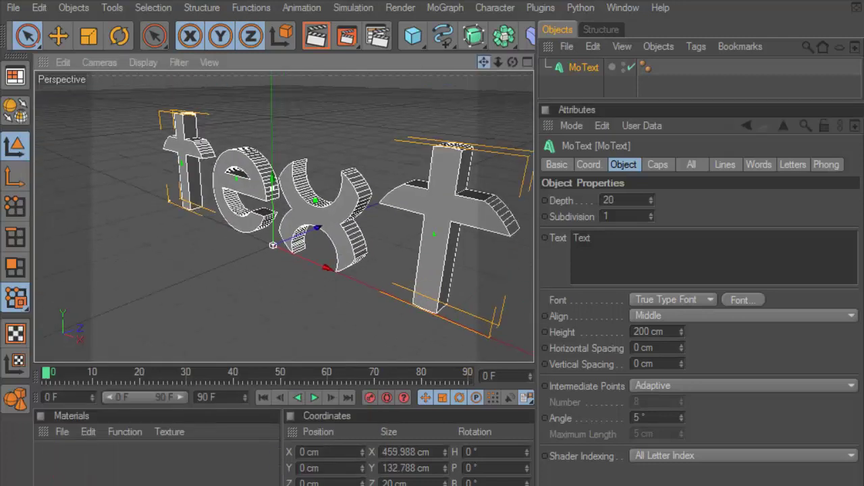
pyautogui.click(627, 249)
# Replace the default word 'text' with 'fuse' and orbit to a side-on view.
pyautogui.hotkey('ctrl', 'a')
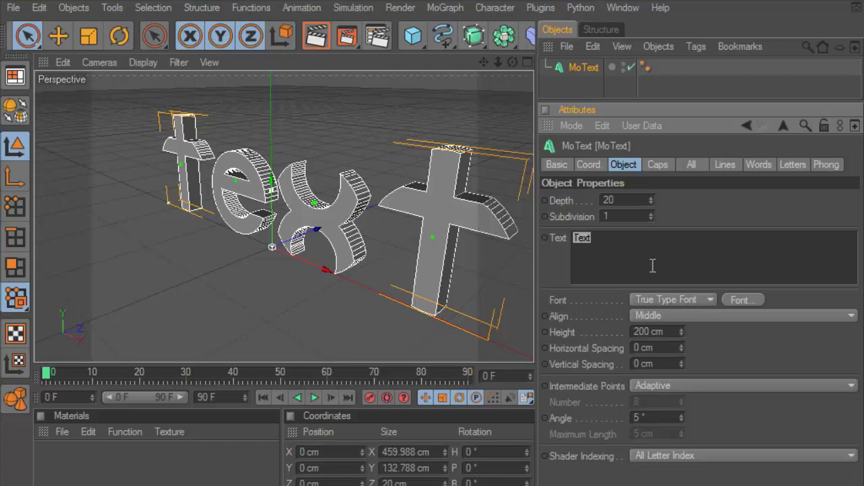
pyautogui.write('fuse')
pyautogui.click(578, 74)
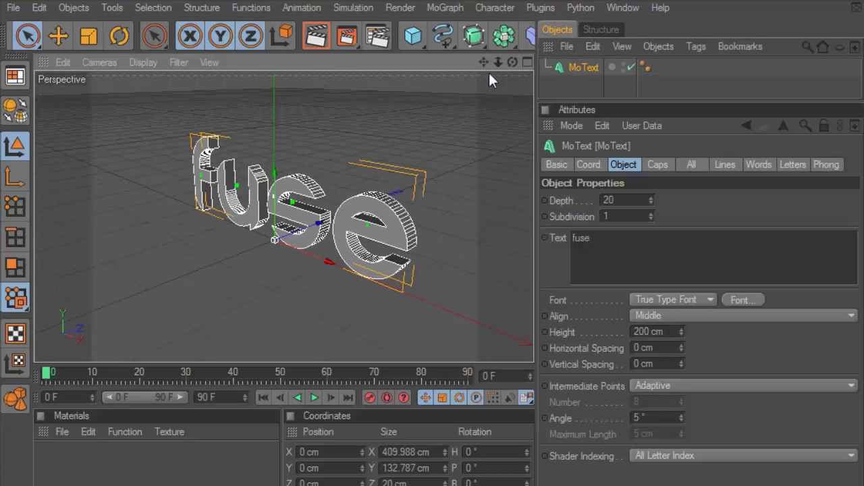
pyautogui.moveTo(512, 62); pyautogui.dragTo(460, 118)
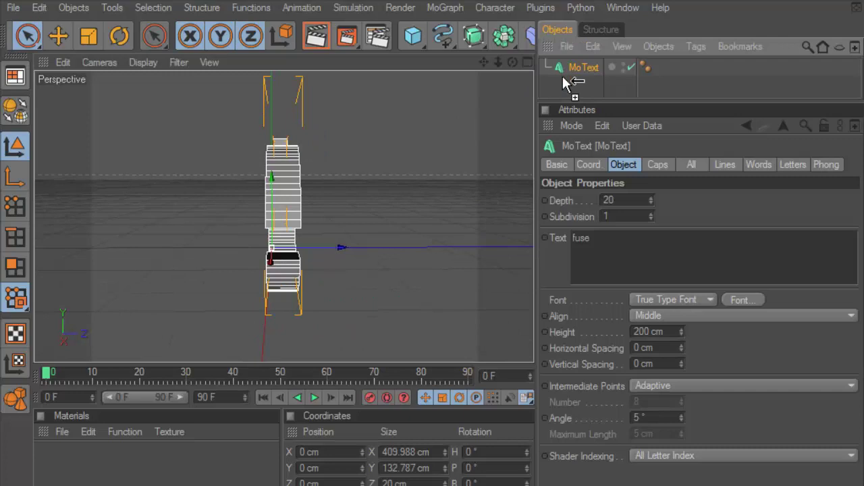
# Duplicate the fuse text as MoText.1, move it back along Z, and set depth 70.
pyautogui.keyDown('ctrl'); pyautogui.moveTo(566, 81); pyautogui.dragTo(566, 84); pyautogui.keyUp('ctrl')
pyautogui.moveTo(334, 250); pyautogui.dragTo(411, 248)
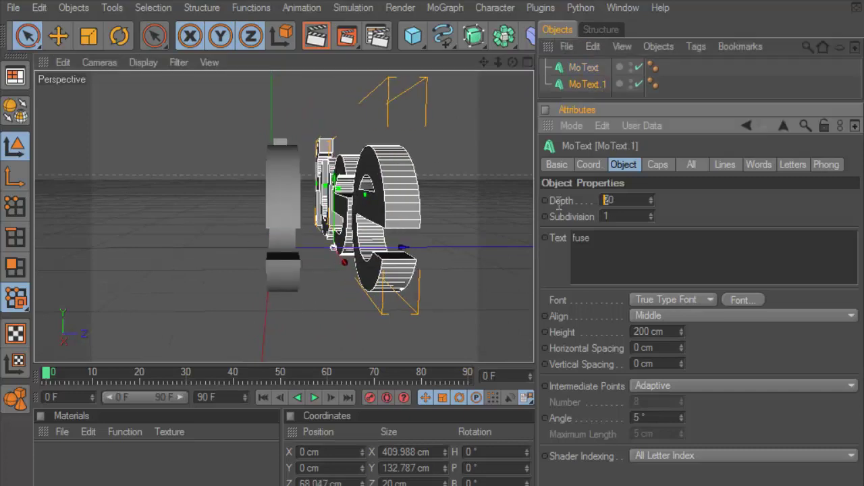
pyautogui.write('7')
pyautogui.press('Return')
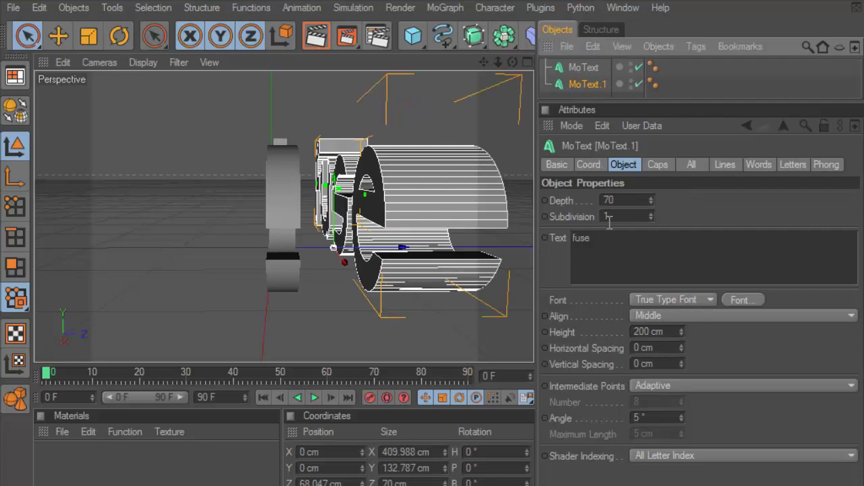
# Give MoText.1 a Fillet Cap start with 4 cm radius and 4 steps.
pyautogui.click(657, 165)
pyautogui.click(642, 199)
pyautogui.click(653, 264)
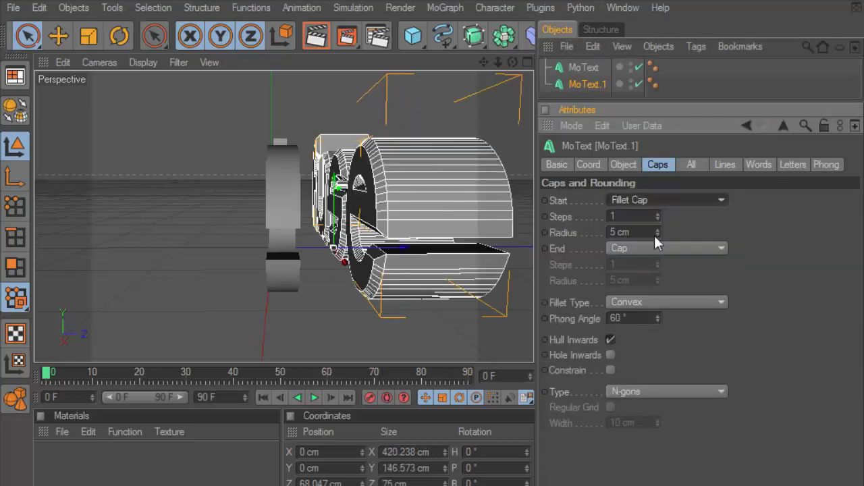
pyautogui.click(654, 234)
pyautogui.moveTo(657, 221); pyautogui.dragTo(659, 210)
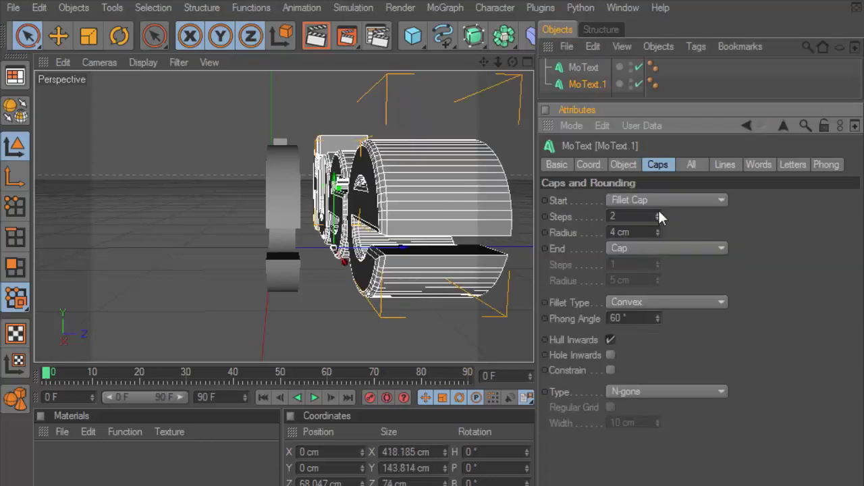
pyautogui.click(583, 67)
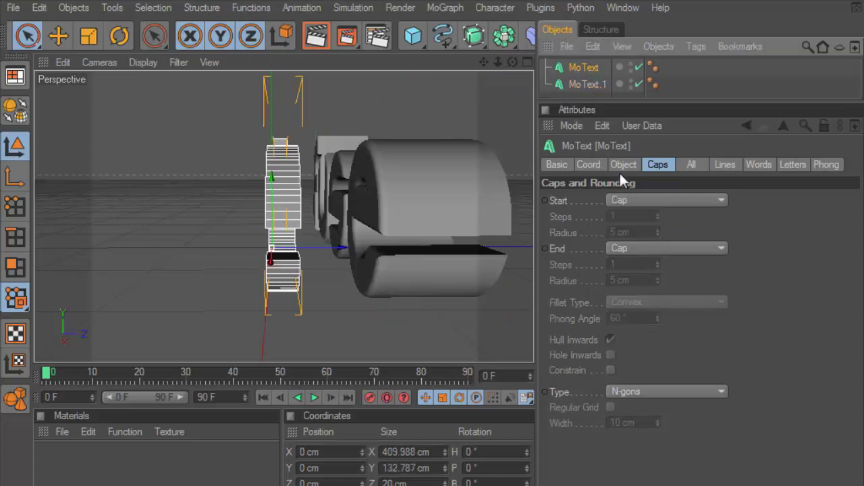
# Set the original MoText to depth 10 with a 3 cm, 3-step Fillet Cap start.
pyautogui.click(622, 164)
pyautogui.click(618, 201)
pyautogui.write('10')
pyautogui.click(658, 165)
pyautogui.click(642, 200)
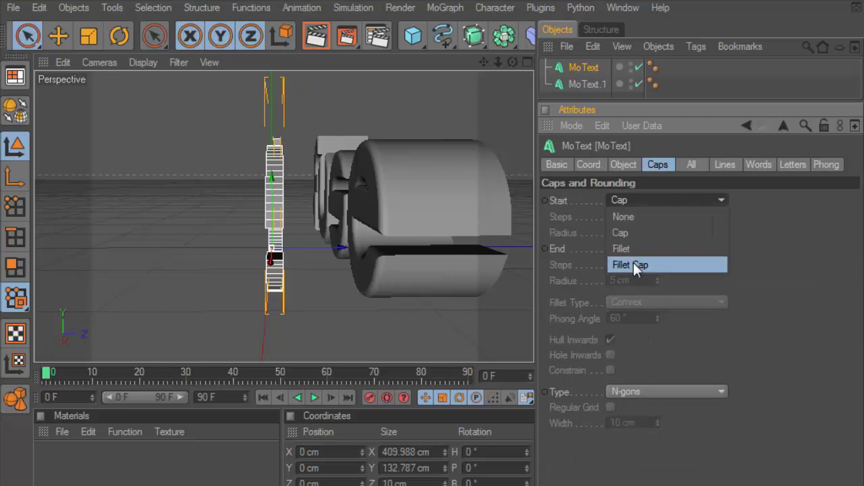
pyautogui.click(633, 262)
pyautogui.click(657, 235)
pyautogui.click(657, 235)
pyautogui.click(657, 214)
pyautogui.click(658, 214)
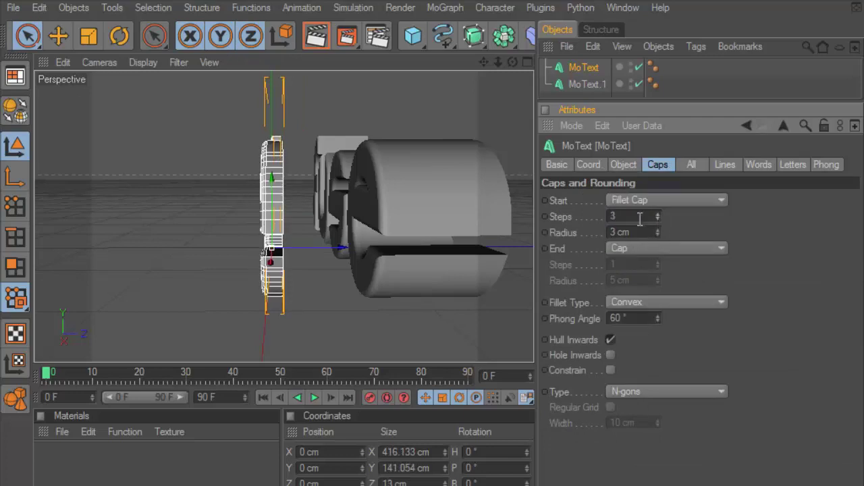
# In the Right view, slide MoText.1 along Z to 14.115 cm against the original.
pyautogui.click(528, 62)
pyautogui.click(277, 217)
pyautogui.scroll(2, 381, 172)
pyautogui.scroll(3, 439, 128)
pyautogui.moveTo(484, 67); pyautogui.dragTo(396, 135)
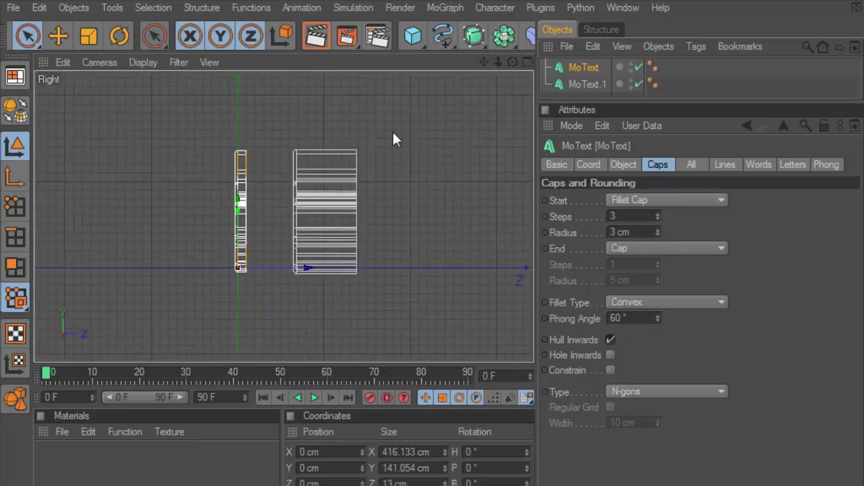
pyautogui.scroll(2, 302, 174)
pyautogui.click(587, 84)
pyautogui.scroll(1, 227, 248)
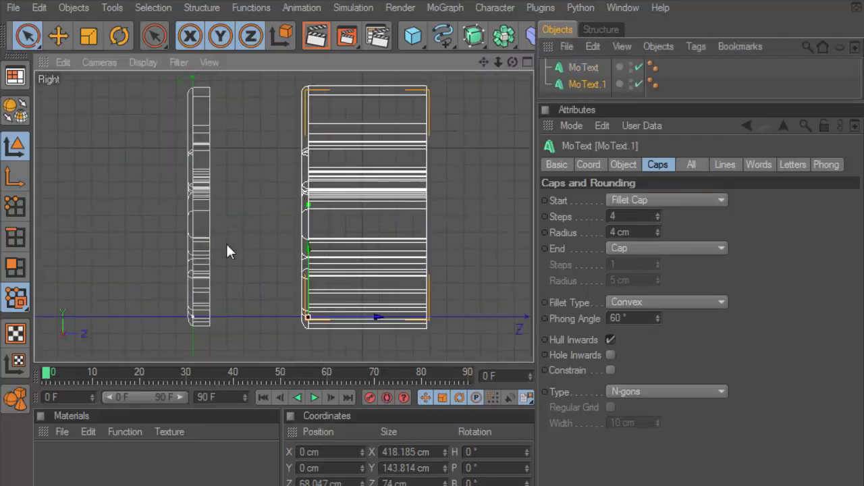
pyautogui.moveTo(355, 313)
pyautogui.mouseDown()
pyautogui.moveTo(269, 315)
pyautogui.moveTo(285, 317)
pyautogui.mouseUp()
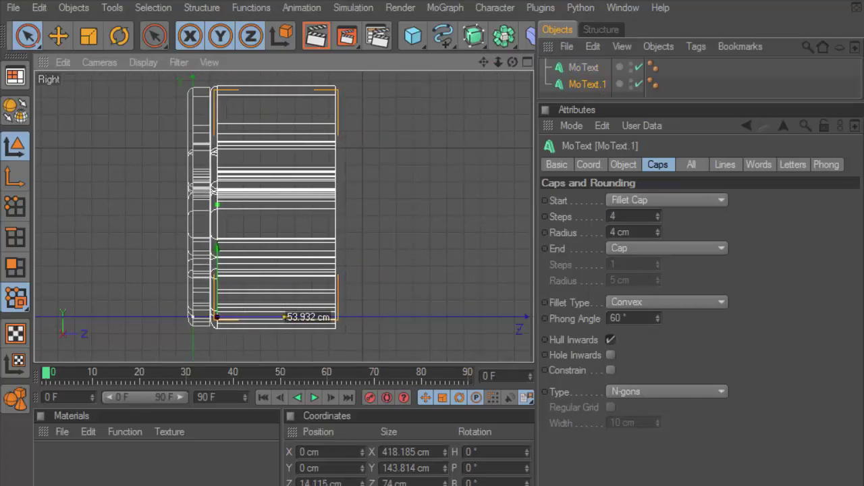
# Return to a wide perspective view showing fuse from a three-quarter angle.
pyautogui.click(527, 61)
pyautogui.click(277, 62)
pyautogui.moveTo(513, 62); pyautogui.dragTo(484, 79)
pyautogui.scroll(5, 232, 169)
pyautogui.scroll(-1, 232, 170)
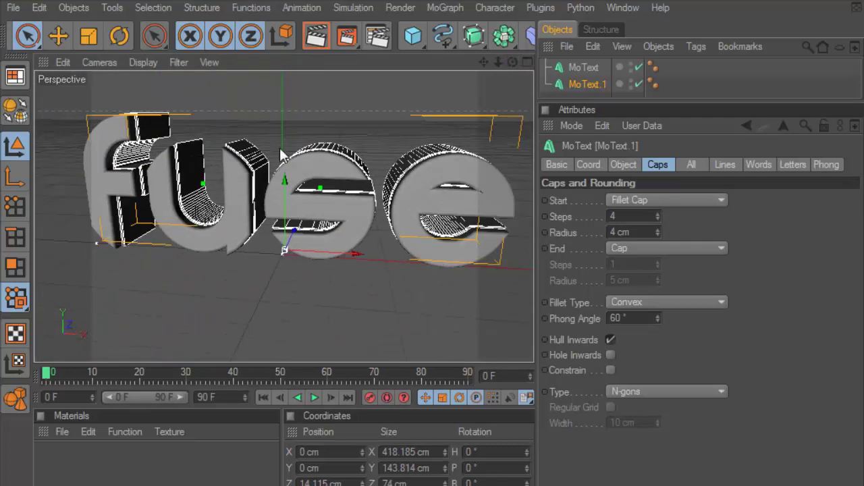
pyautogui.moveTo(533, 92); pyautogui.dragTo(676, 92)
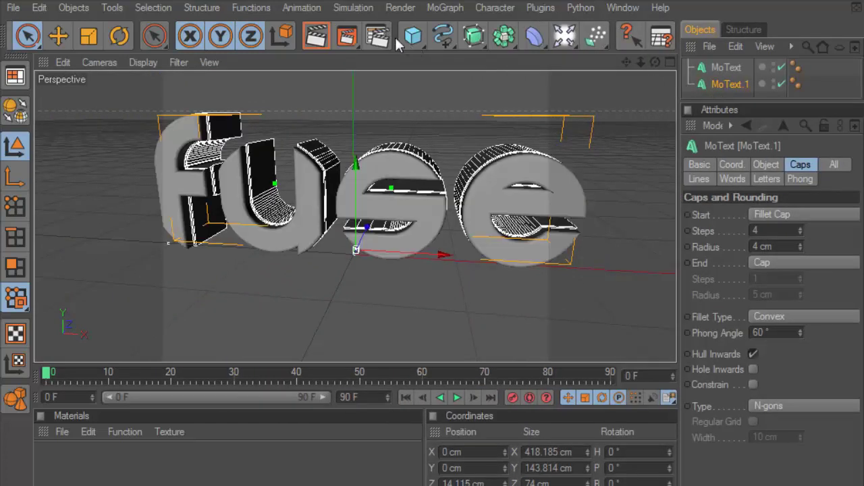
# Set the render anti-aliasing quality to Best.
pyautogui.click(370, 36)
pyautogui.click(181, 61)
pyautogui.click(196, 72)
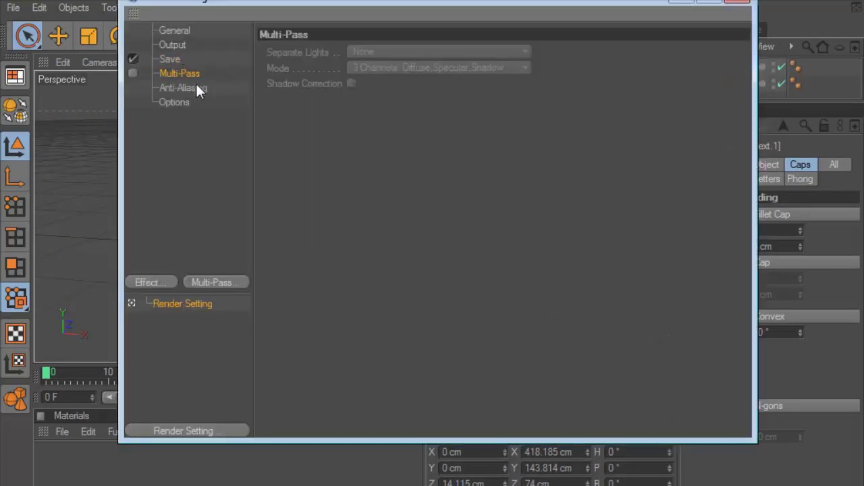
pyautogui.click(195, 87)
pyautogui.click(397, 50)
pyautogui.click(397, 101)
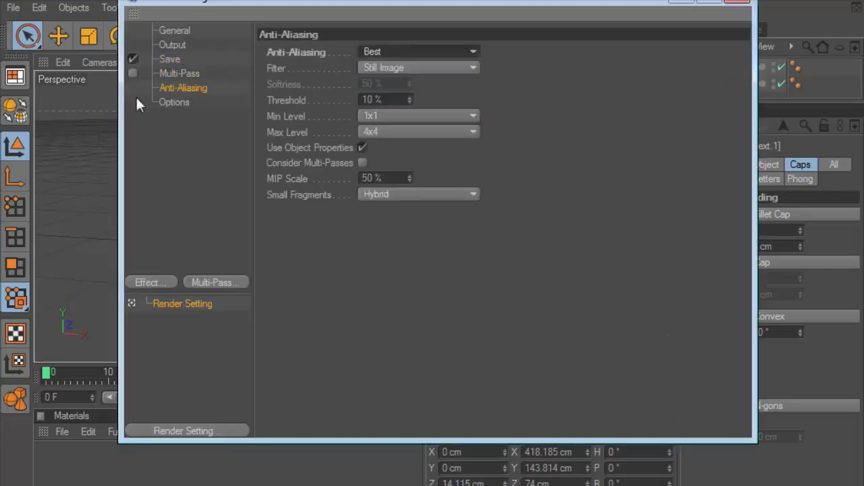
# Apply the Film/Video HDV/HDTV 720 25 output preset (1280×720, 25 fps).
pyautogui.click(170, 45)
pyautogui.click(276, 51)
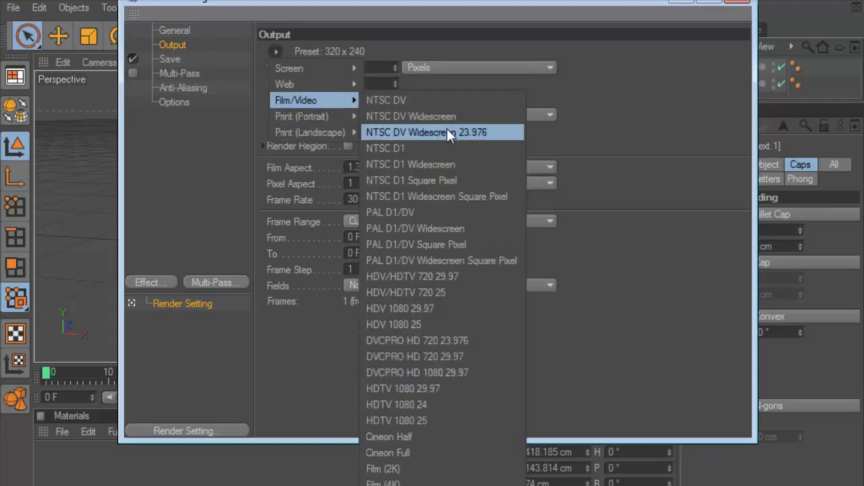
pyautogui.click(435, 291)
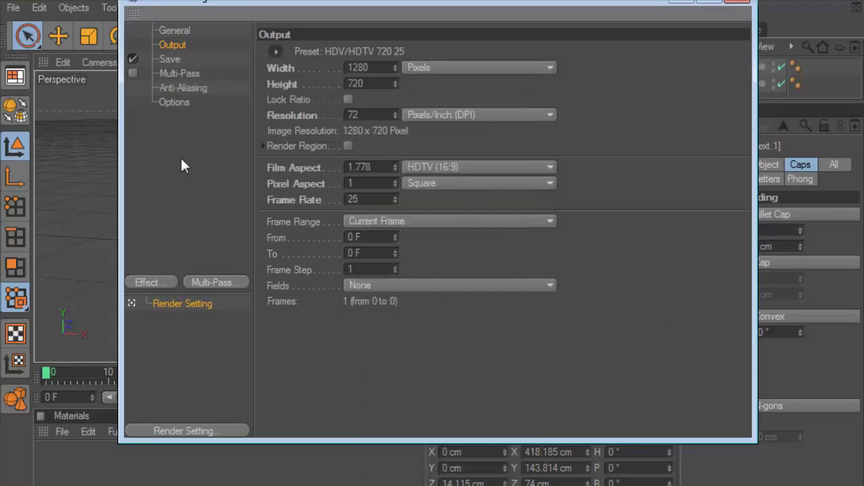
pyautogui.click(175, 30)
pyautogui.click(177, 45)
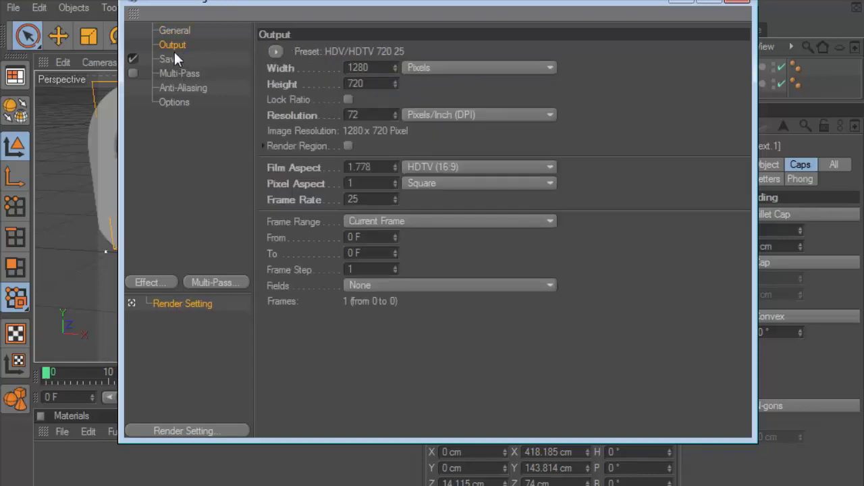
# Set the render save format to PNG.
pyautogui.click(169, 60)
pyautogui.click(394, 98)
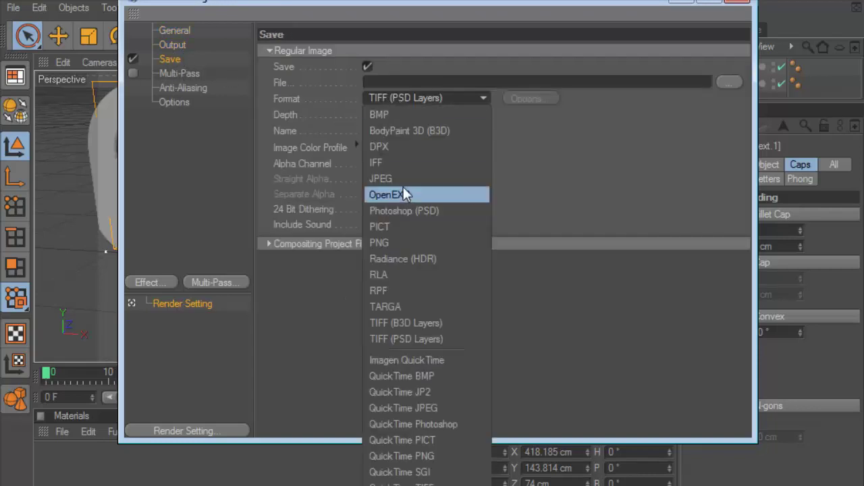
pyautogui.click(405, 239)
# Render a close-up viewport preview of the fuse text, then create a new blank material.
pyautogui.click(737, 2)
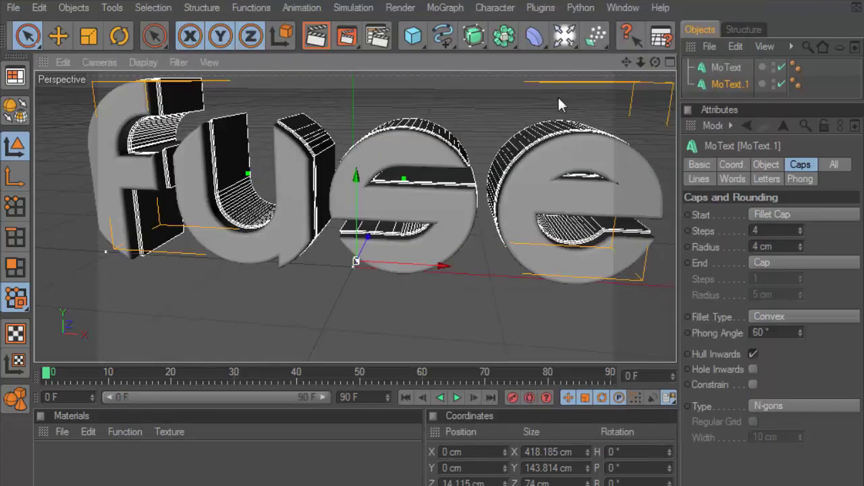
pyautogui.click(318, 39)
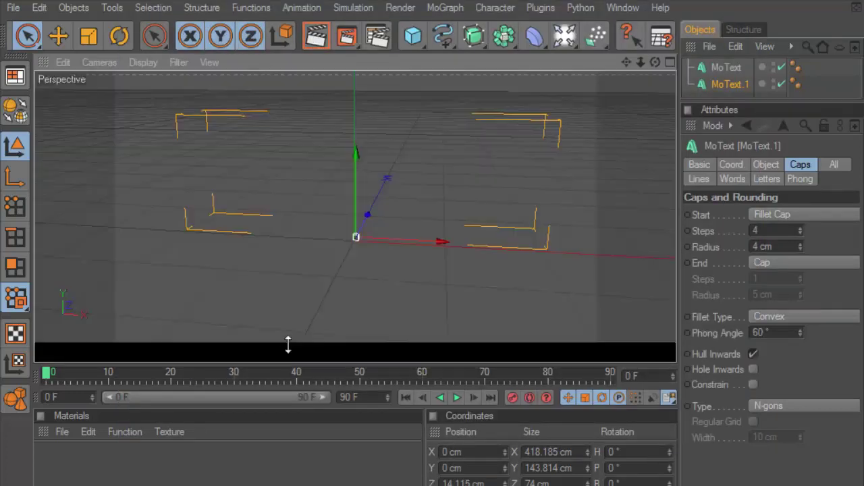
pyautogui.moveTo(632, 58); pyautogui.dragTo(524, 120)
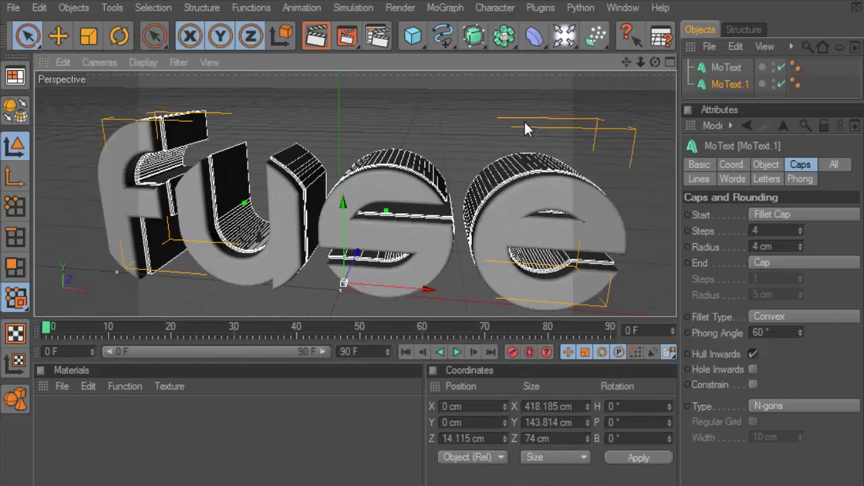
pyautogui.click(317, 38)
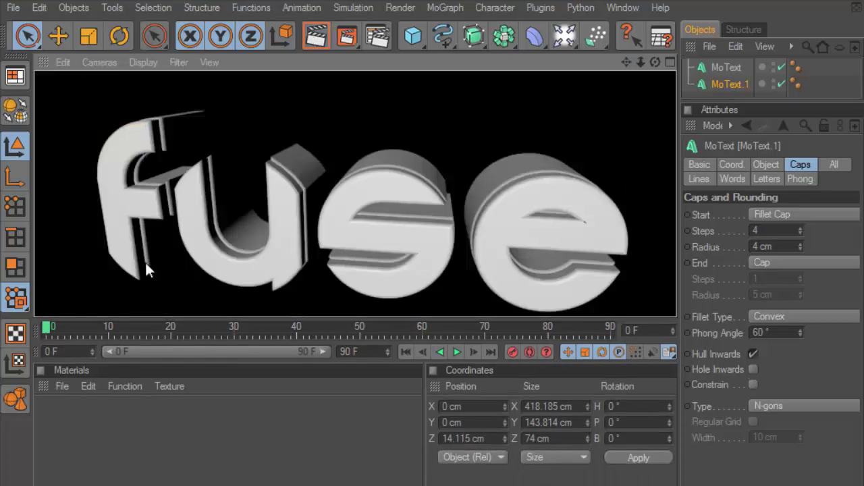
pyautogui.click(62, 385)
pyautogui.click(87, 190)
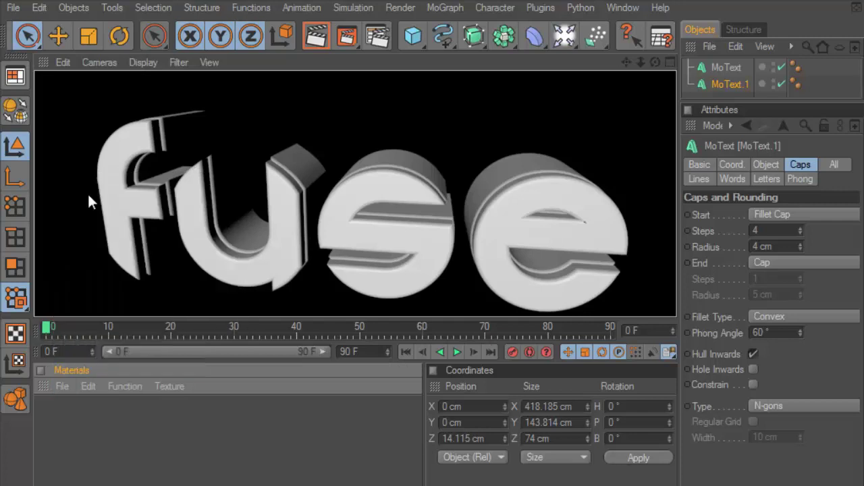
# Load descarga.jpg as the material's Color texture and copy that channel.
pyautogui.doubleClick(52, 417)
pyautogui.rightClick(290, 156)
pyautogui.click(513, 351)
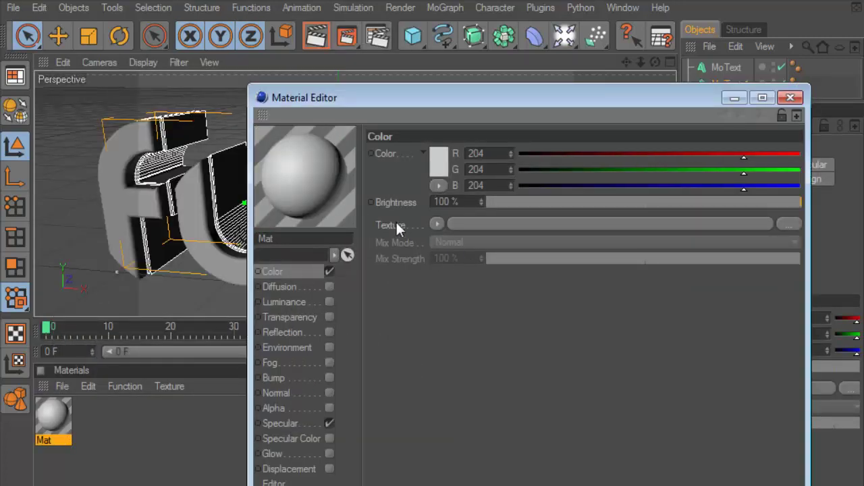
pyautogui.click(788, 225)
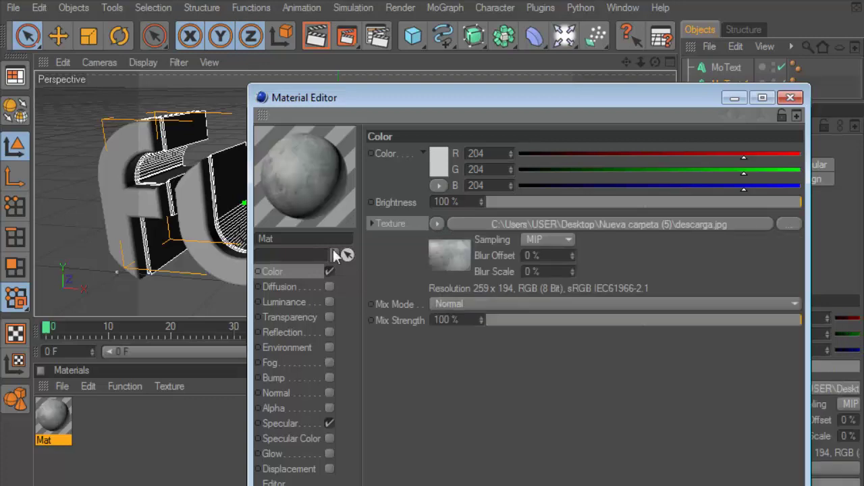
pyautogui.click(437, 223)
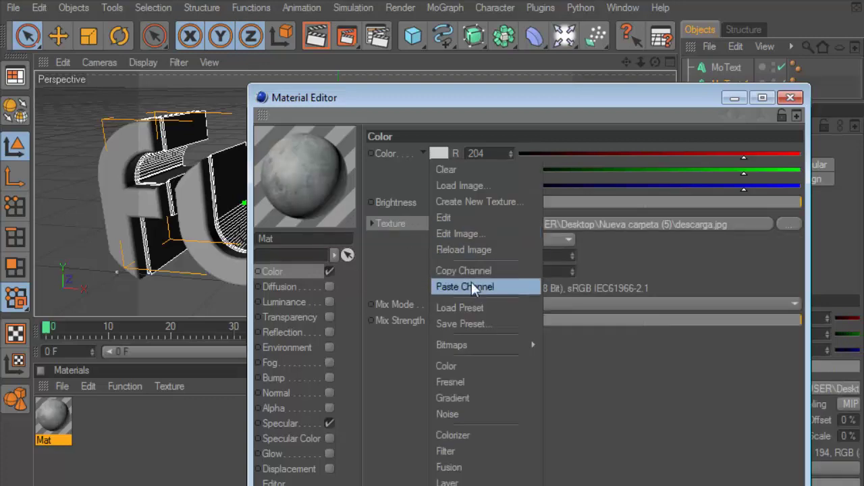
pyautogui.click(464, 271)
# Enable Diffusion and Reflection, pasting the descarga.jpg texture into both.
pyautogui.click(330, 286)
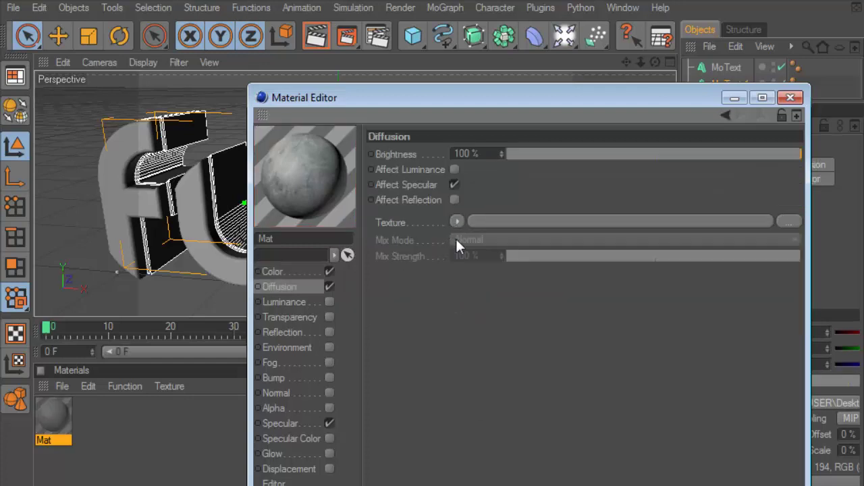
pyautogui.click(457, 222)
pyautogui.click(496, 286)
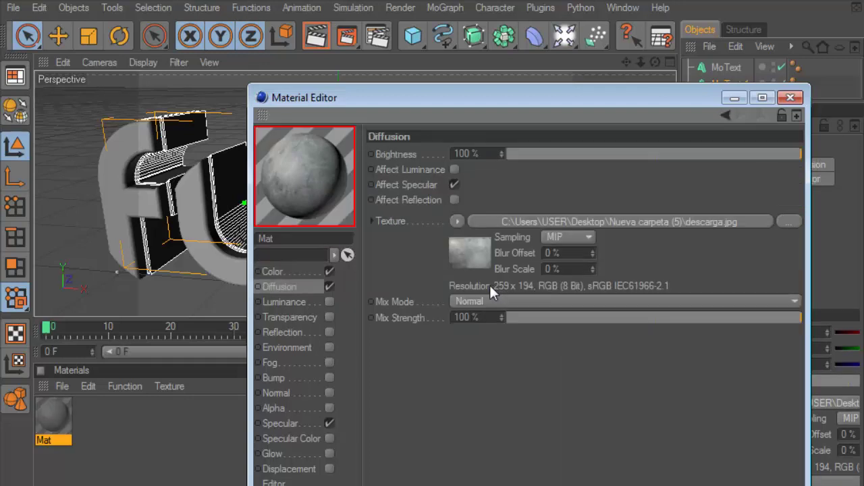
pyautogui.click(329, 332)
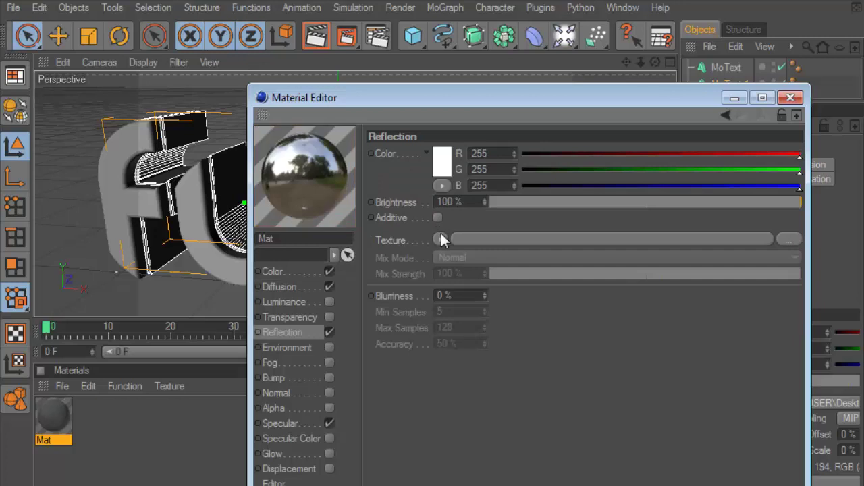
pyautogui.click(441, 234)
pyautogui.click(469, 285)
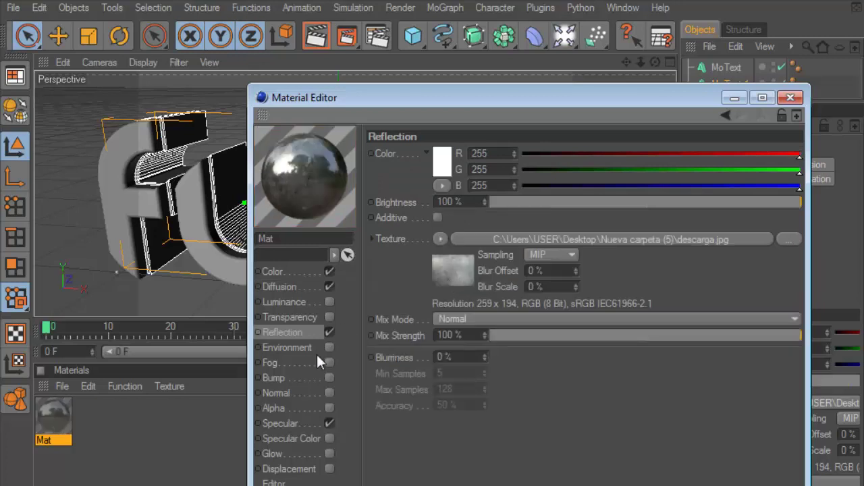
# Enable Bump with the pasted descarga.jpg texture at 40% strength.
pyautogui.click(274, 377)
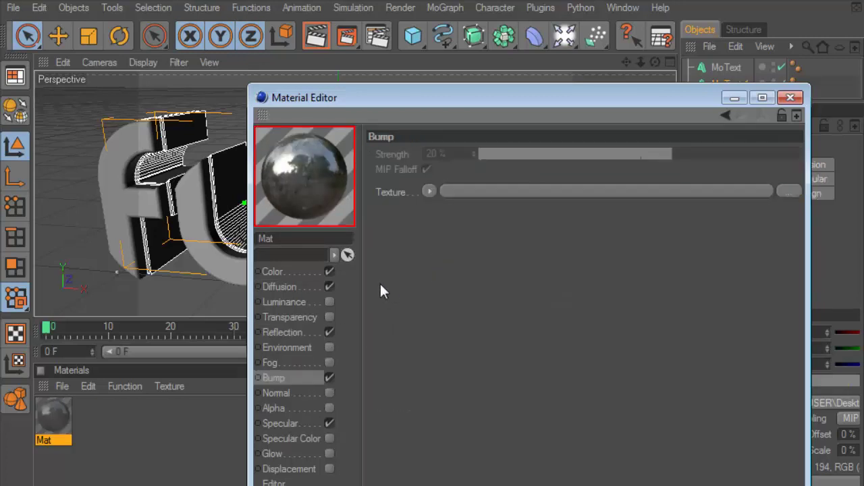
pyautogui.click(426, 191)
pyautogui.click(466, 270)
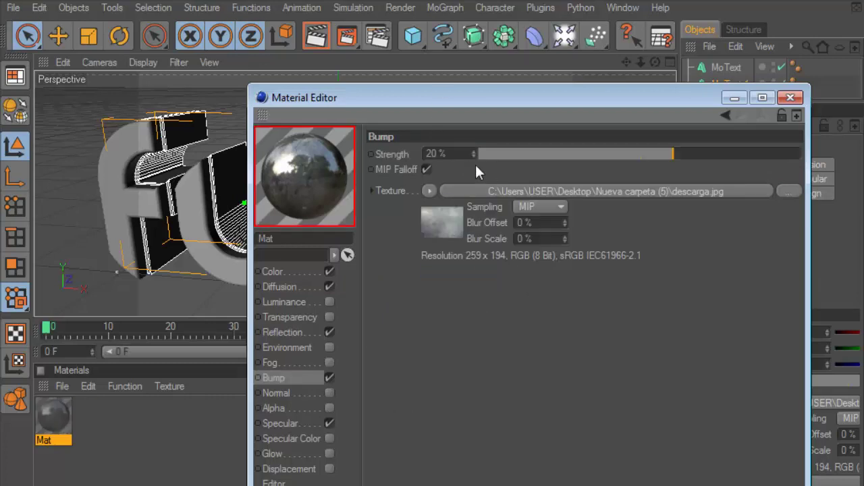
pyautogui.doubleClick(435, 154)
pyautogui.write('40')
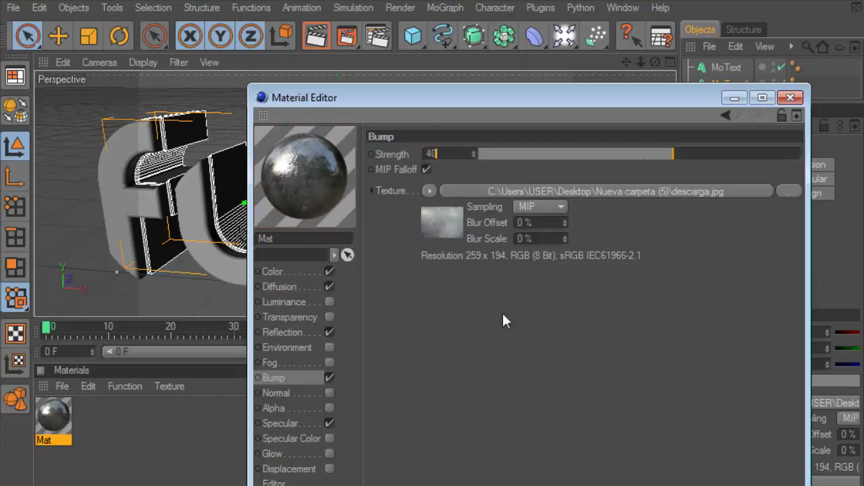
pyautogui.press('Return')
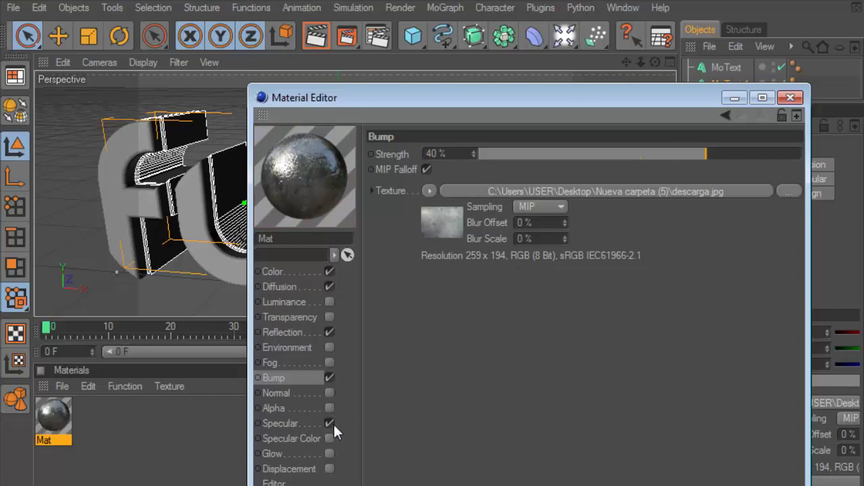
# Set the material's Specular mode to Metal.
pyautogui.click(329, 424)
pyautogui.click(475, 203)
pyautogui.click(468, 235)
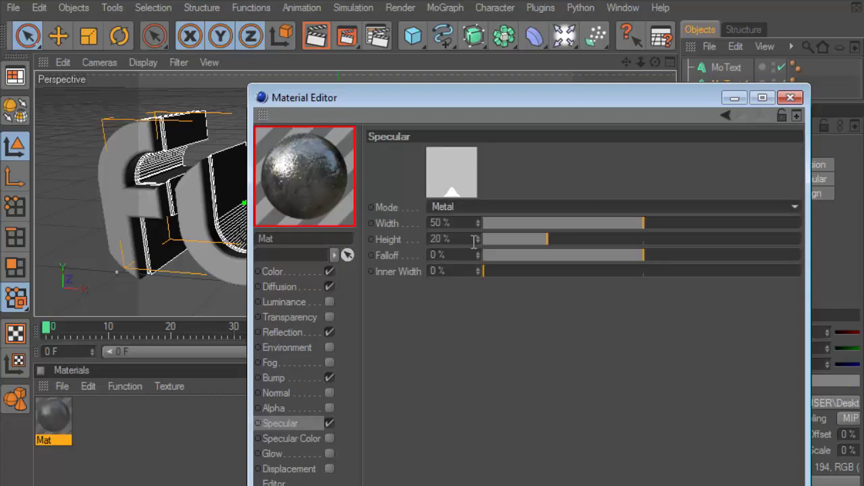
pyautogui.click(790, 98)
# Apply Mat to MoText.1 with seamless Cubic projection.
pyautogui.moveTo(56, 426)
pyautogui.mouseDown()
pyautogui.moveTo(689, 222)
pyautogui.moveTo(784, 83)
pyautogui.mouseUp()
pyautogui.click(824, 233)
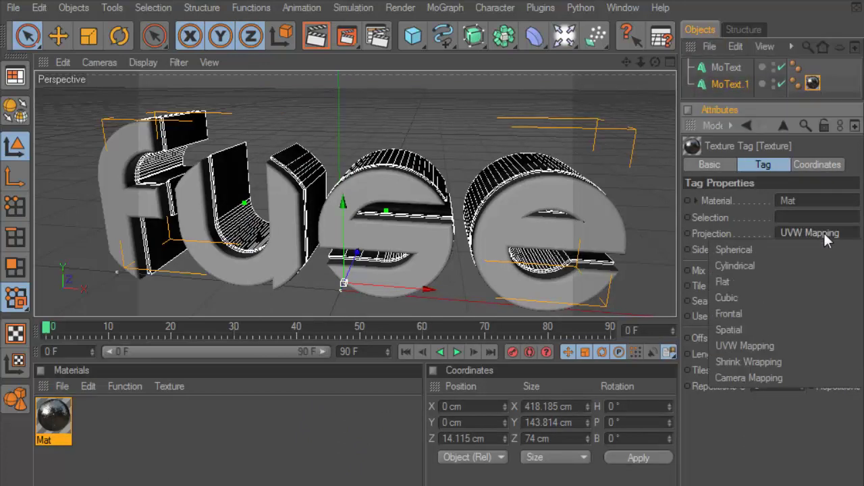
pyautogui.click(739, 296)
pyautogui.click(780, 302)
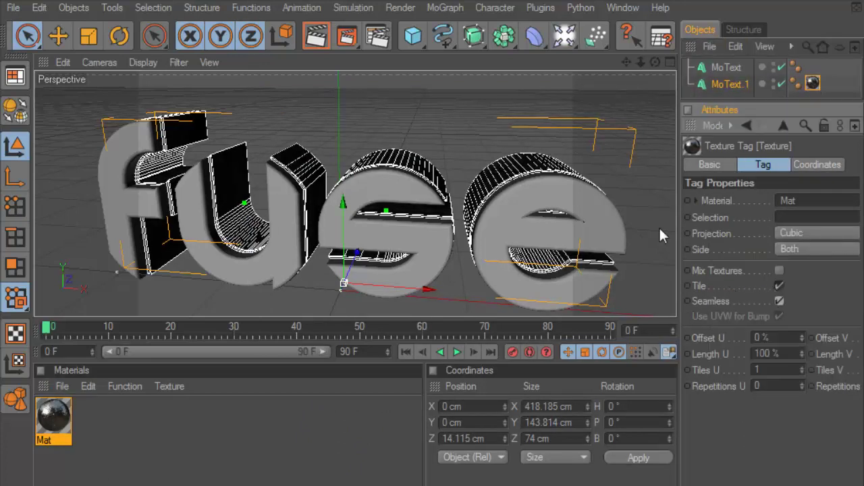
pyautogui.moveTo(565, 37)
pyautogui.mouseDown()
pyautogui.moveTo(643, 121)
pyautogui.moveTo(617, 204)
pyautogui.mouseUp()
# Add a Compositing tag to the Sky with Seen by Camera turned off.
pyautogui.rightClick(702, 59)
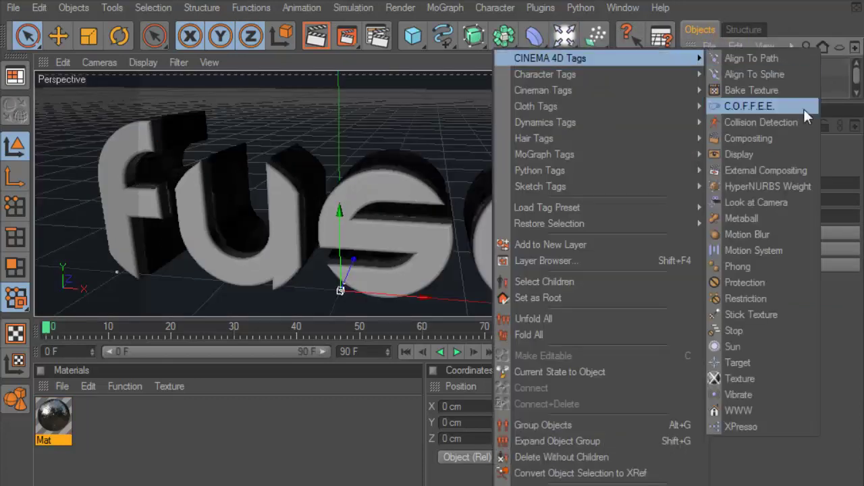
pyautogui.click(748, 138)
pyautogui.click(774, 251)
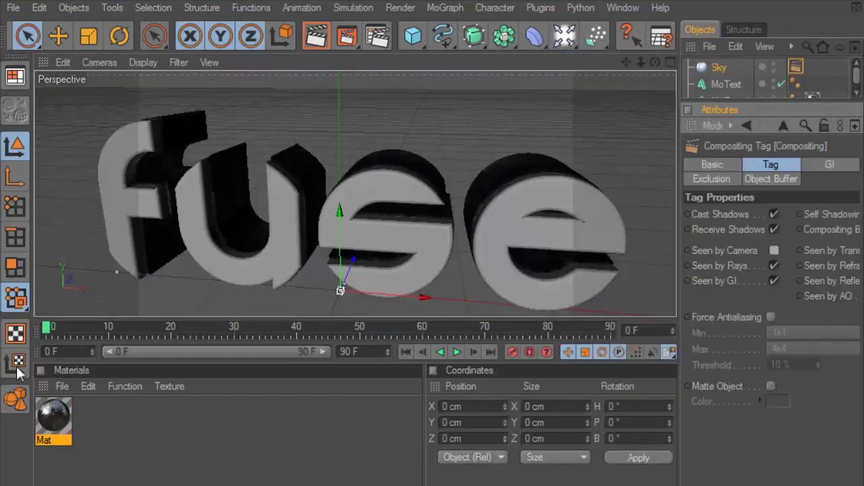
# Create a new material Mat.2, deleting the extra Mat.1.
pyautogui.click(62, 386)
pyautogui.click(150, 175)
pyautogui.click(151, 185)
pyautogui.click(152, 185)
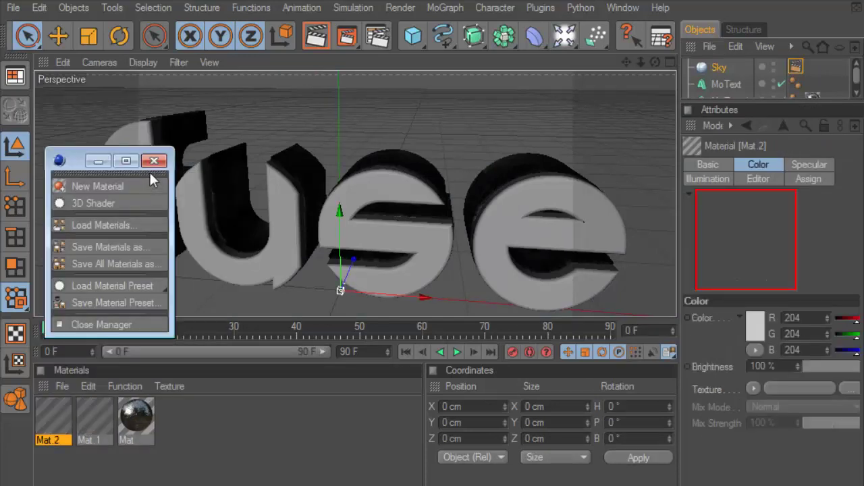
pyautogui.click(91, 325)
pyautogui.click(91, 422)
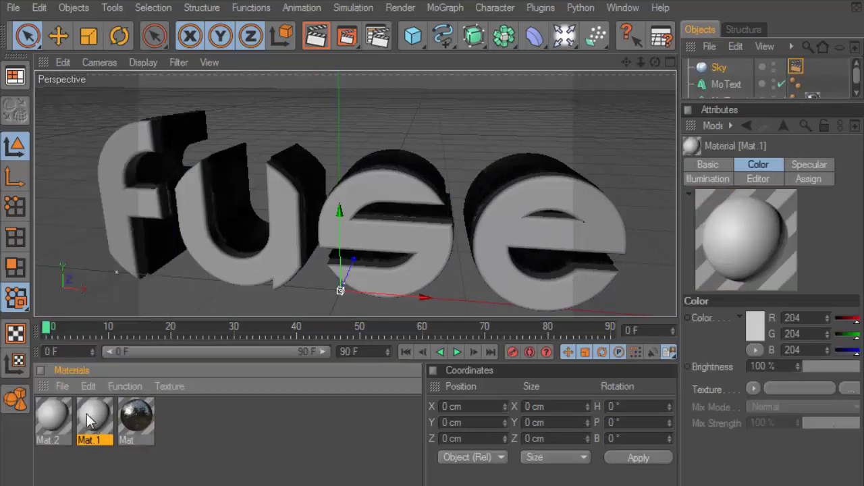
pyautogui.press('Delete')
pyautogui.click(53, 419)
pyautogui.doubleClick(65, 422)
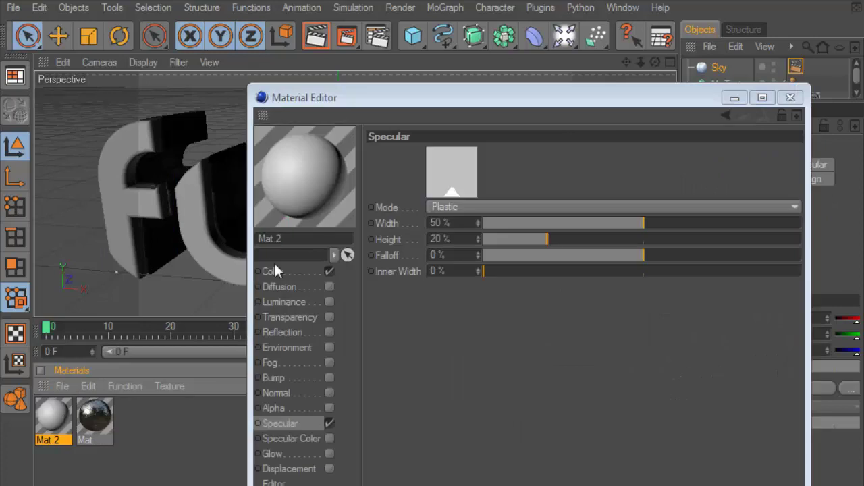
# Make Mat.2 luminance-only, with Color and Specular off and HDR 10.hdr as luminance texture.
pyautogui.click(274, 271)
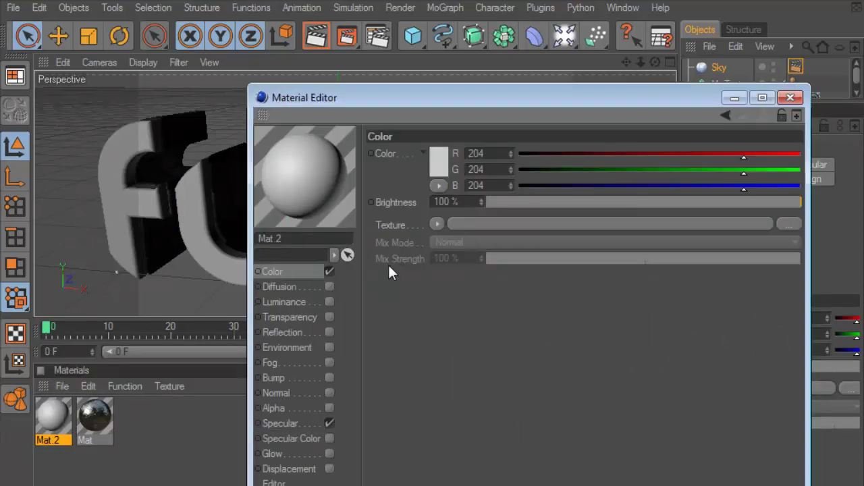
pyautogui.click(329, 271)
pyautogui.click(329, 424)
pyautogui.click(329, 302)
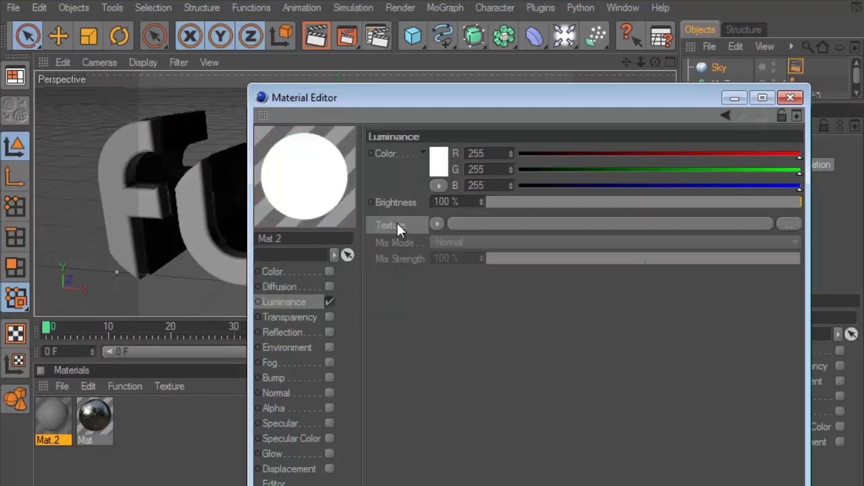
pyautogui.click(790, 226)
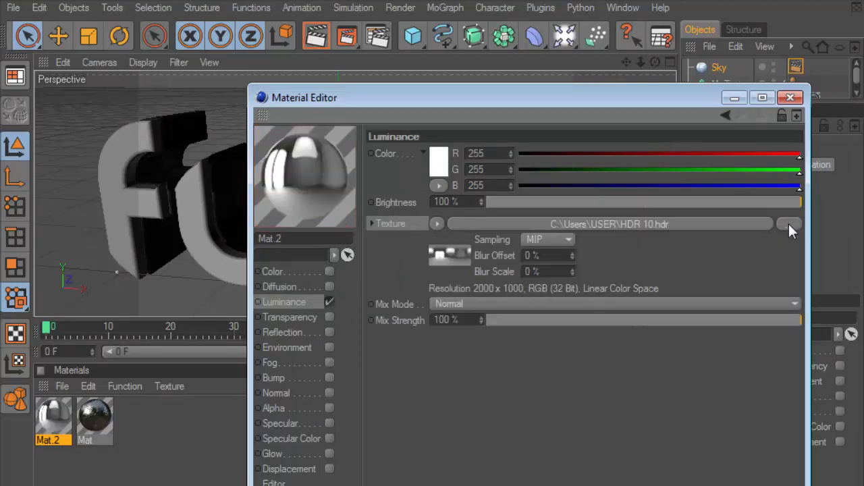
pyautogui.click(790, 97)
# Apply Mat.2 to the Sky with Cubic projection and move the camera closer to the text.
pyautogui.moveTo(54, 427); pyautogui.dragTo(801, 74)
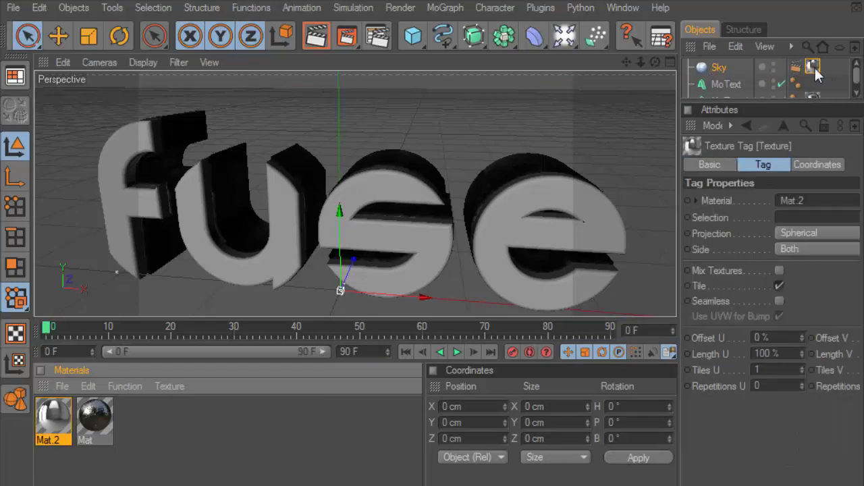
pyautogui.click(818, 233)
pyautogui.click(766, 294)
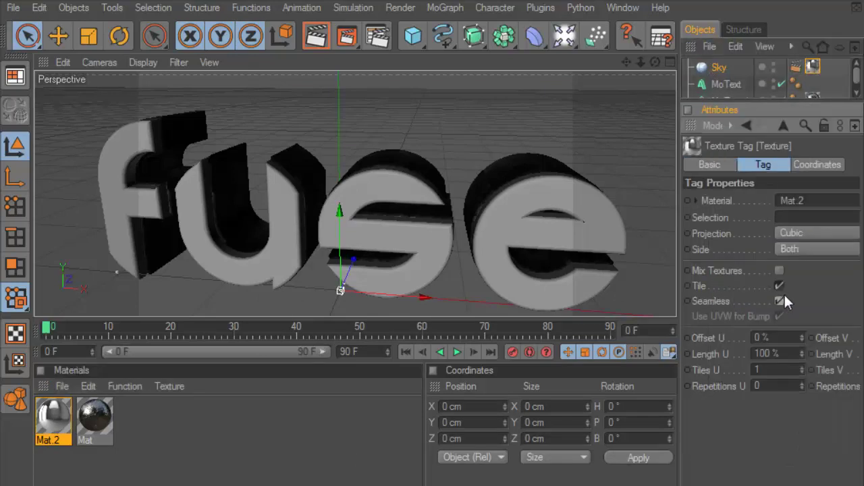
pyautogui.scroll(-3, 405, 98)
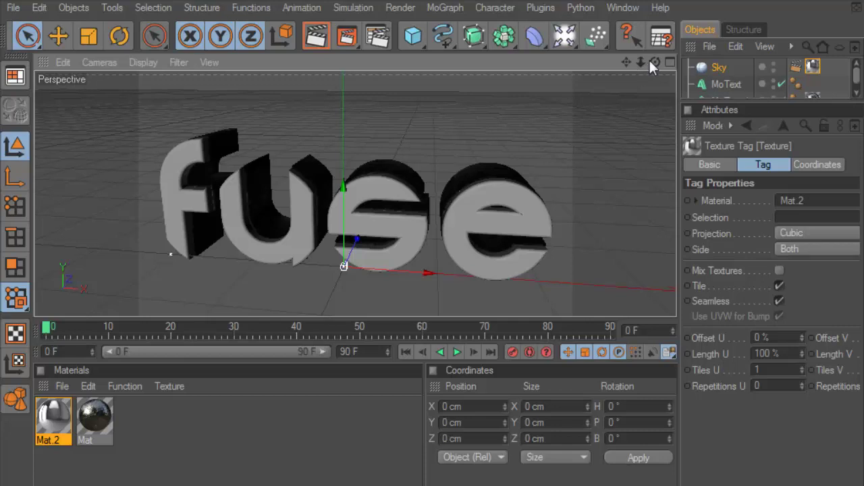
pyautogui.moveTo(651, 59); pyautogui.dragTo(380, 139)
# Orbit closer to the fuse text from above, enlarge the viewport, and re-render the preview.
pyautogui.click(327, 38)
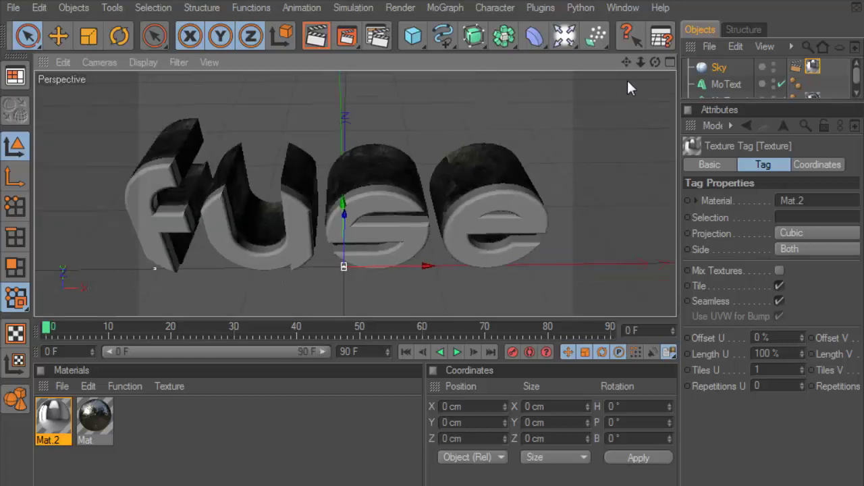
pyautogui.moveTo(655, 61); pyautogui.dragTo(614, 71)
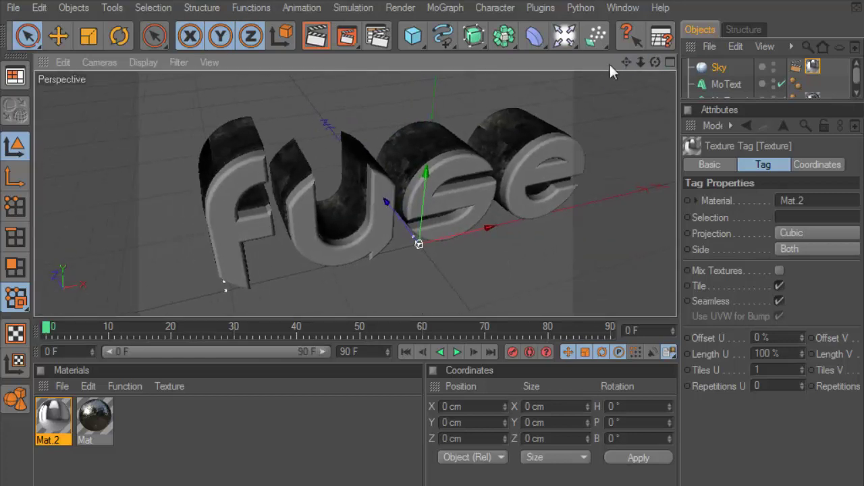
pyautogui.click(323, 40)
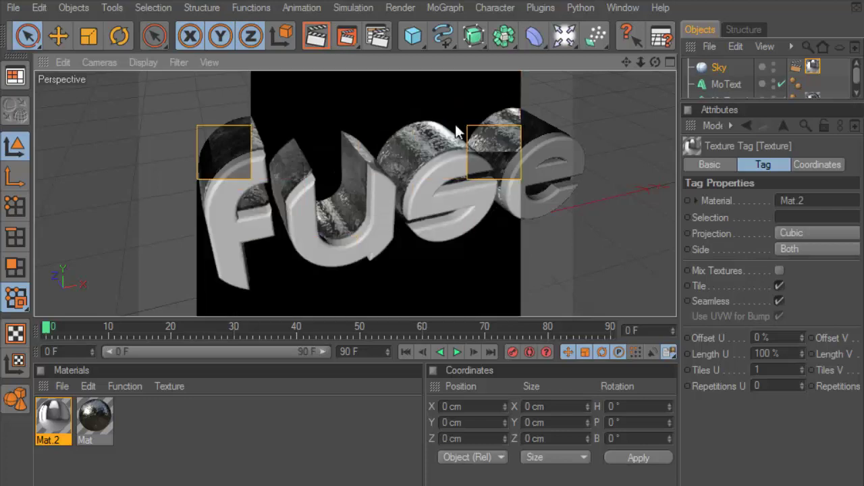
pyautogui.keyDown('alt'); pyautogui.moveTo(456, 125); pyautogui.dragTo(360, 122); pyautogui.keyUp('alt')
pyautogui.moveTo(374, 329); pyautogui.dragTo(376, 359)
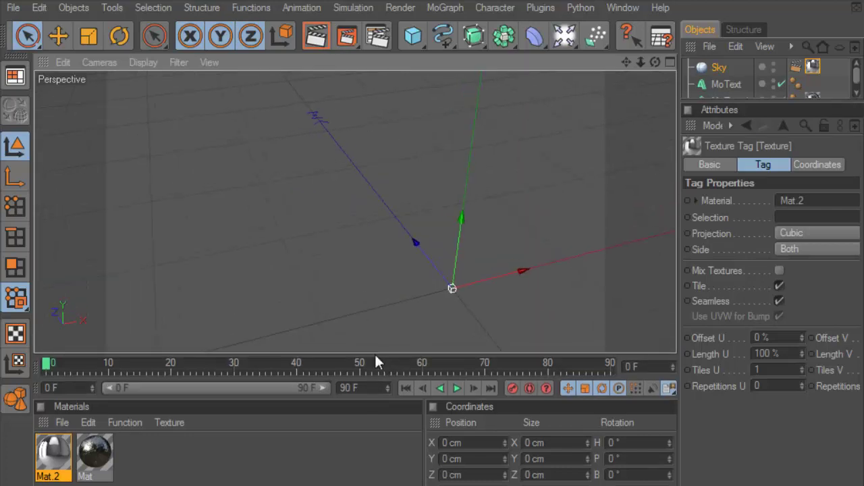
pyautogui.click(329, 35)
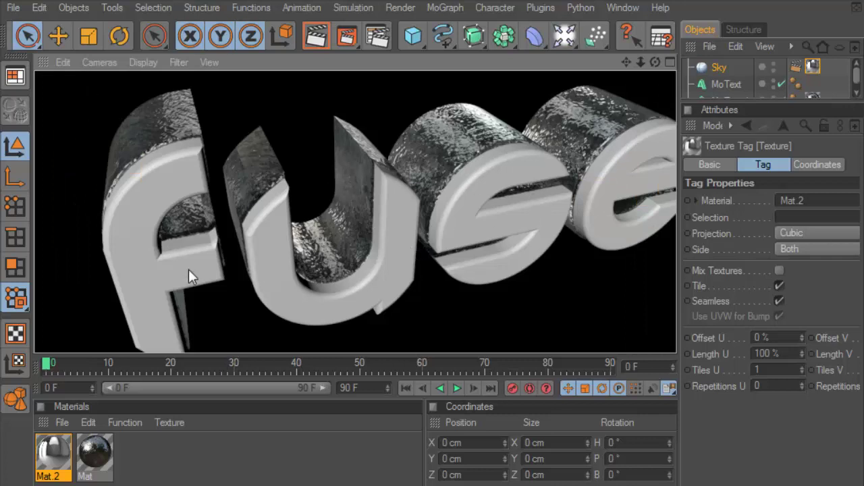
# Create a new material Mat.1, move it to the end of the material list, and open it.
pyautogui.click(62, 427)
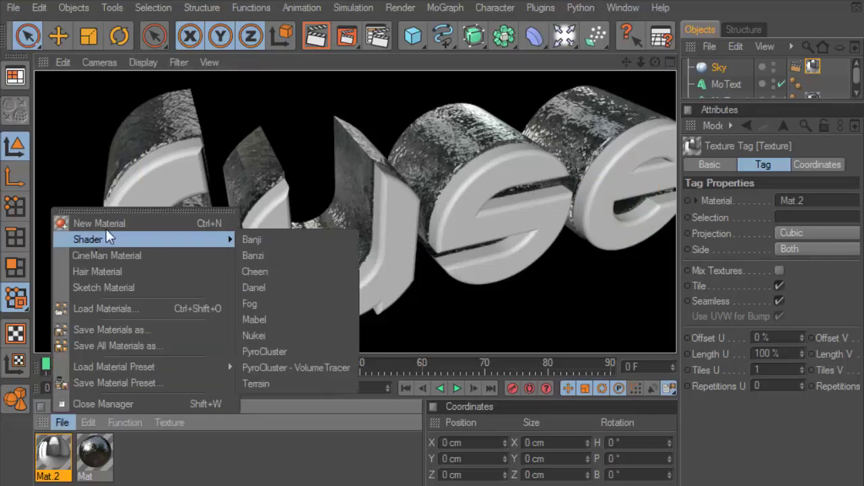
pyautogui.click(93, 324)
pyautogui.click(63, 422)
pyautogui.click(108, 226)
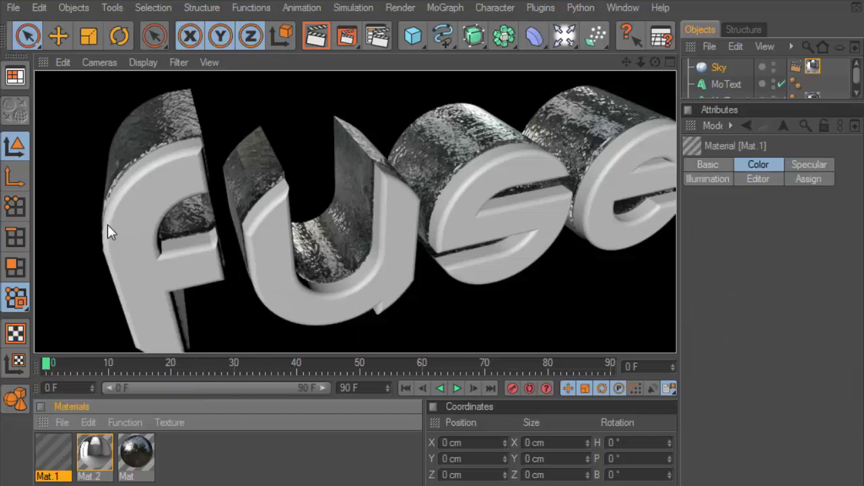
pyautogui.moveTo(164, 444); pyautogui.dragTo(133, 448)
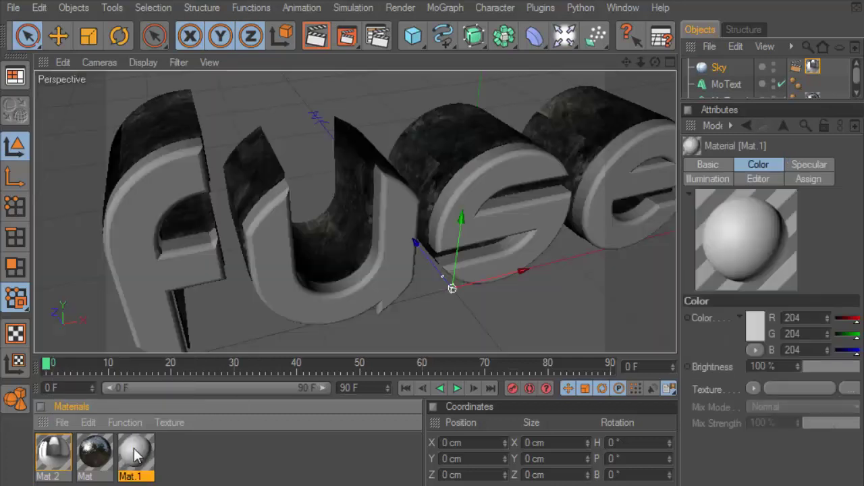
pyautogui.doubleClick(134, 449)
# Load the red-paint image as Mat.1's colour texture and copy the channel.
pyautogui.click(283, 273)
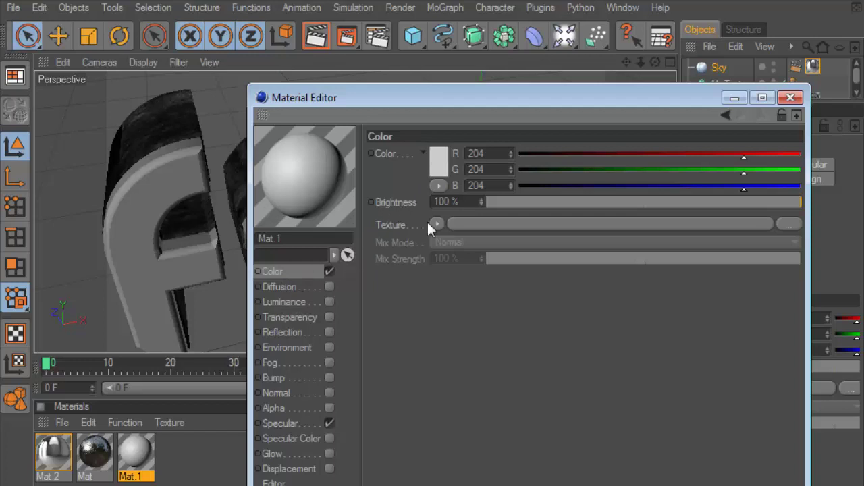
pyautogui.click(404, 227)
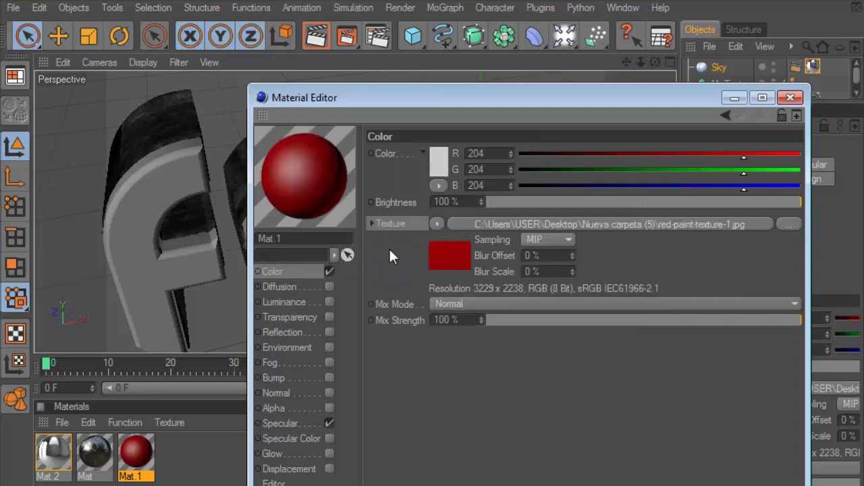
pyautogui.click(437, 225)
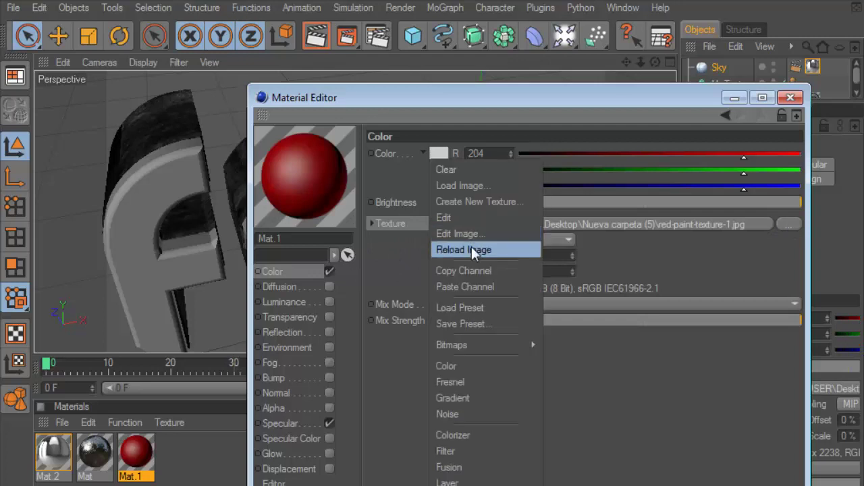
pyautogui.click(471, 270)
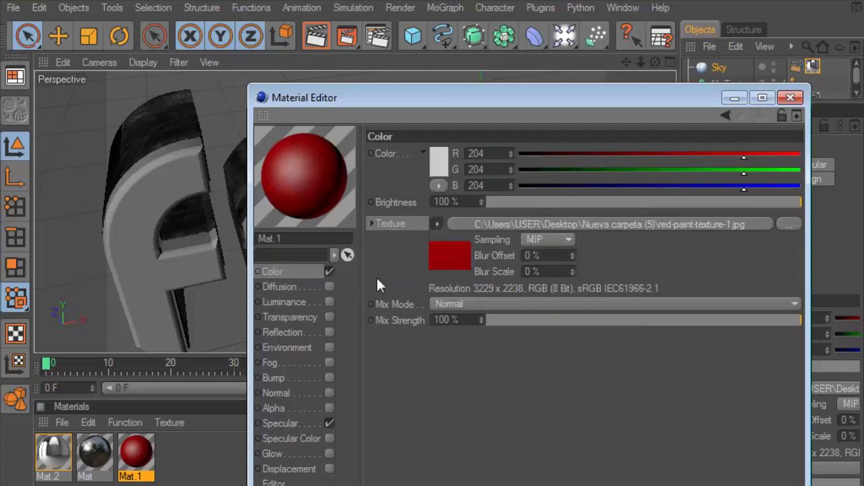
# Enable reflection on Mat.1 and clear its reflection texture.
pyautogui.click(329, 331)
pyautogui.click(442, 239)
pyautogui.click(478, 295)
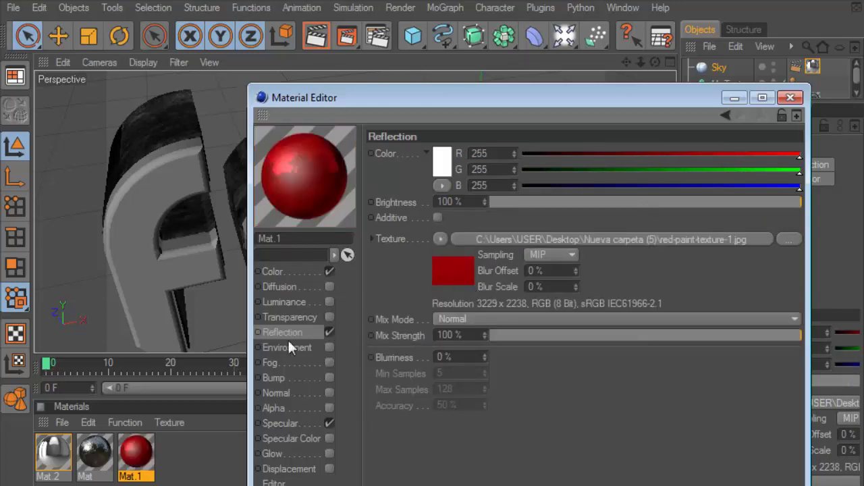
pyautogui.click(439, 240)
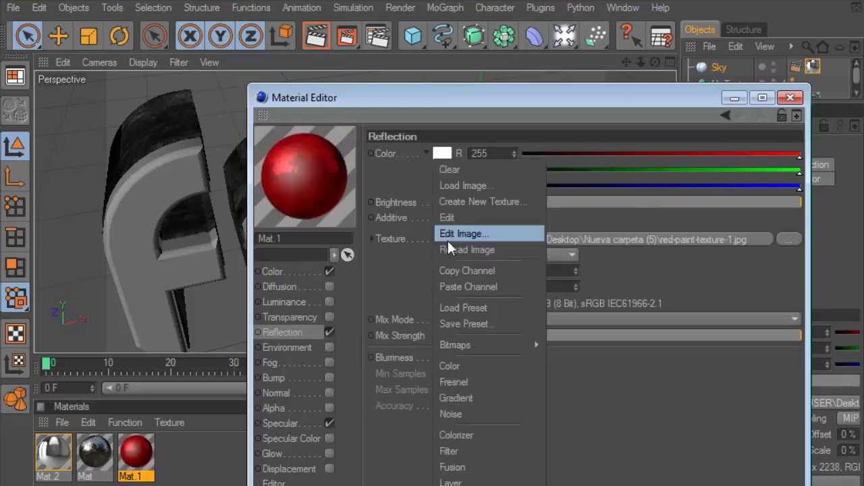
pyautogui.click(462, 168)
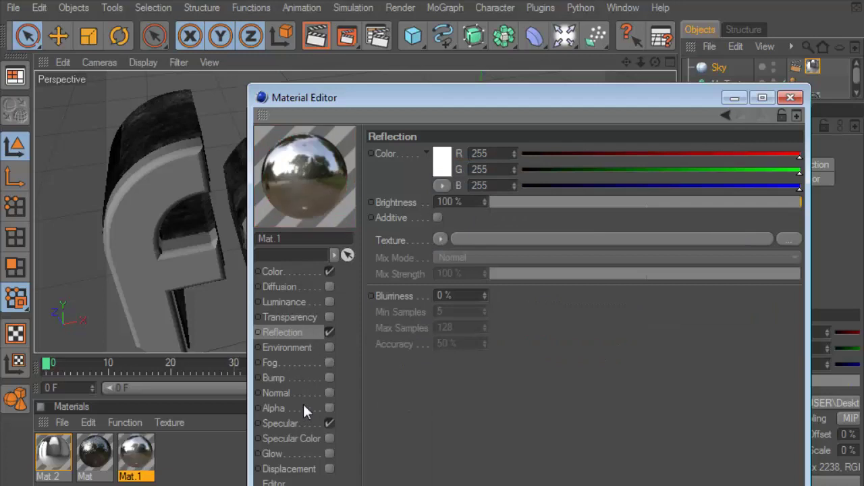
# Enable bump using the pasted red-paint texture at 300% strength.
pyautogui.click(330, 378)
pyautogui.click(429, 192)
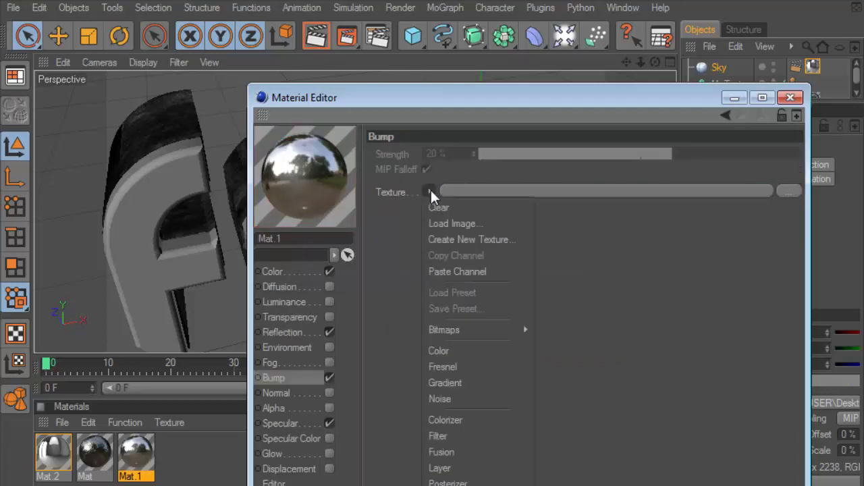
pyautogui.click(461, 272)
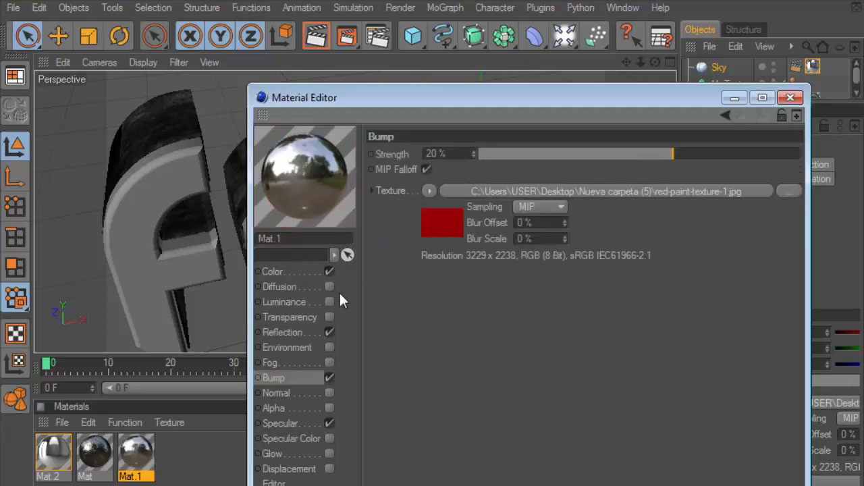
pyautogui.write('300')
pyautogui.press('Return')
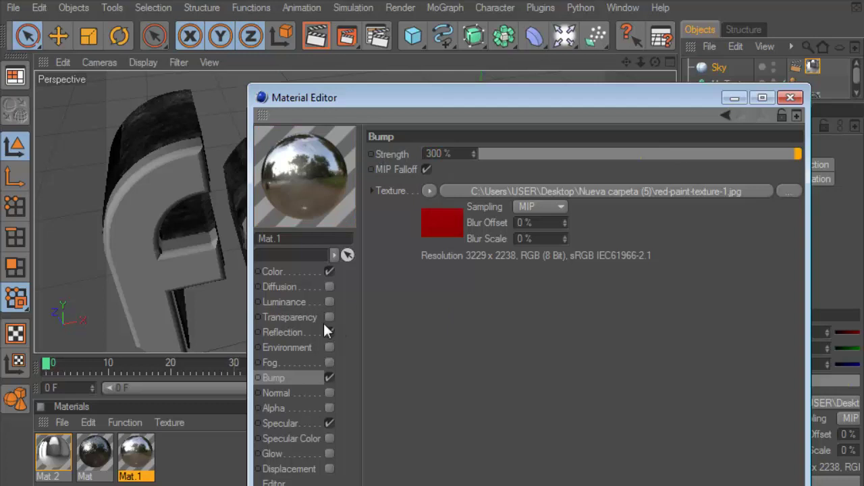
pyautogui.click(308, 335)
# Use a Metal reflection shader with a dark red to pink-red gradient.
pyautogui.click(430, 241)
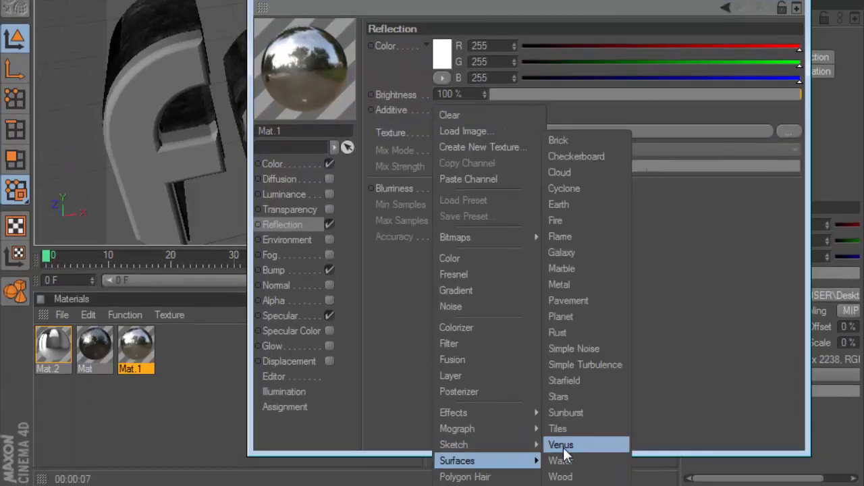
pyautogui.click(563, 284)
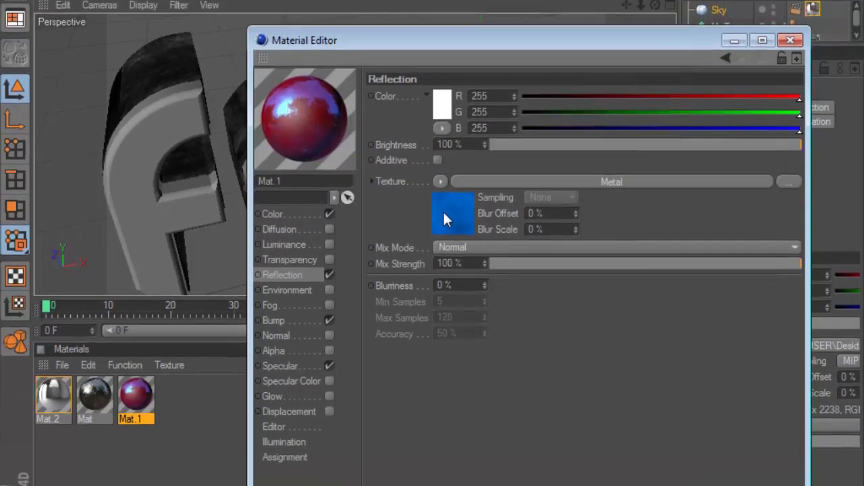
pyautogui.click(443, 210)
pyautogui.doubleClick(424, 283)
pyautogui.moveTo(422, 289); pyautogui.dragTo(446, 274)
pyautogui.click(402, 362)
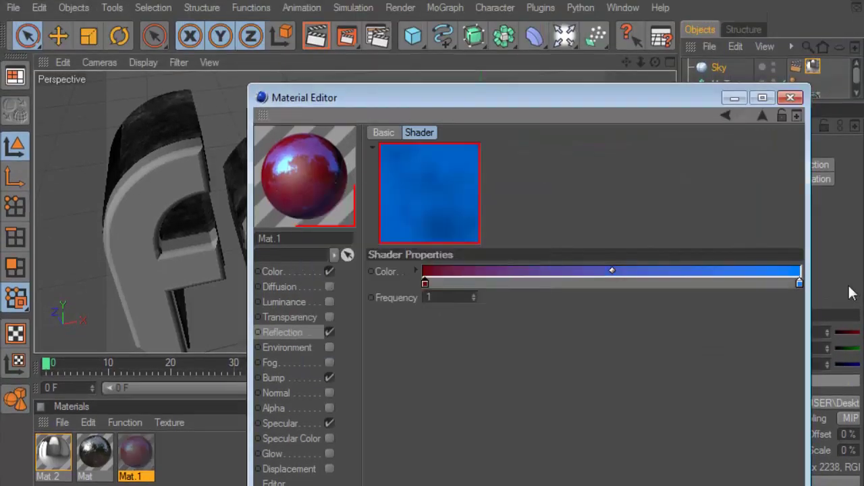
pyautogui.doubleClick(800, 283)
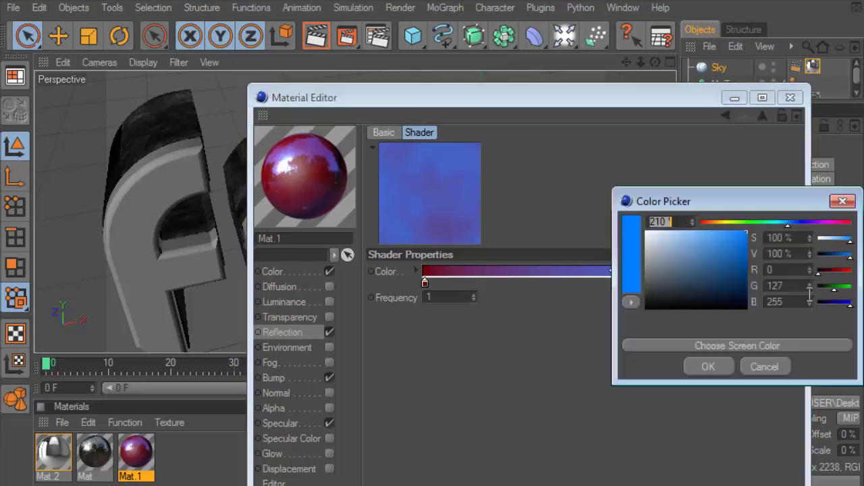
pyautogui.click(848, 223)
pyautogui.moveTo(747, 243); pyautogui.dragTo(701, 226)
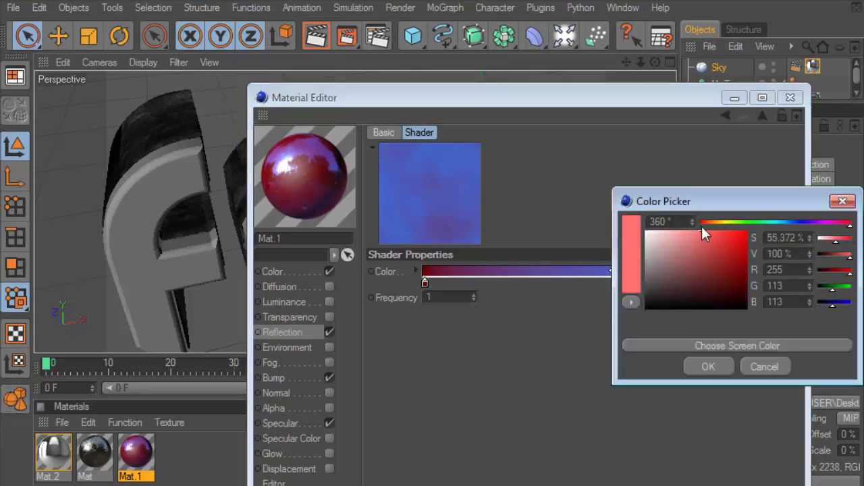
pyautogui.click(706, 365)
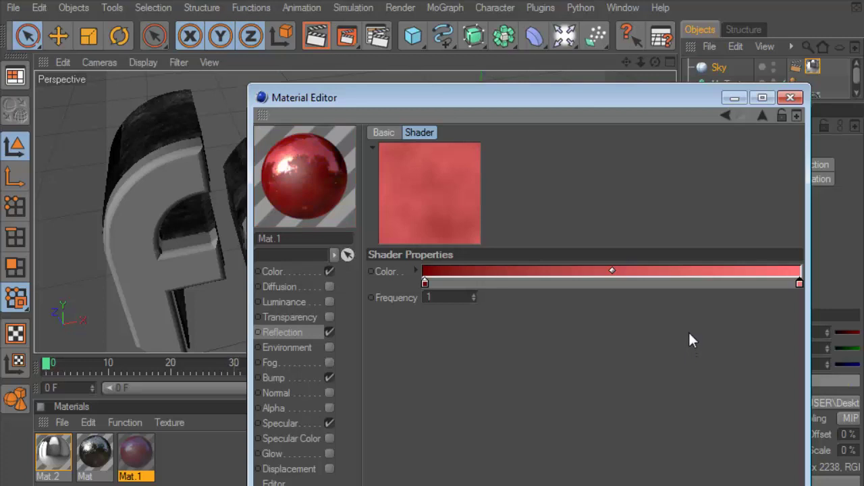
# Set Mat.1's specular mode to Metal and close the material editor.
pyautogui.click(287, 425)
pyautogui.click(480, 208)
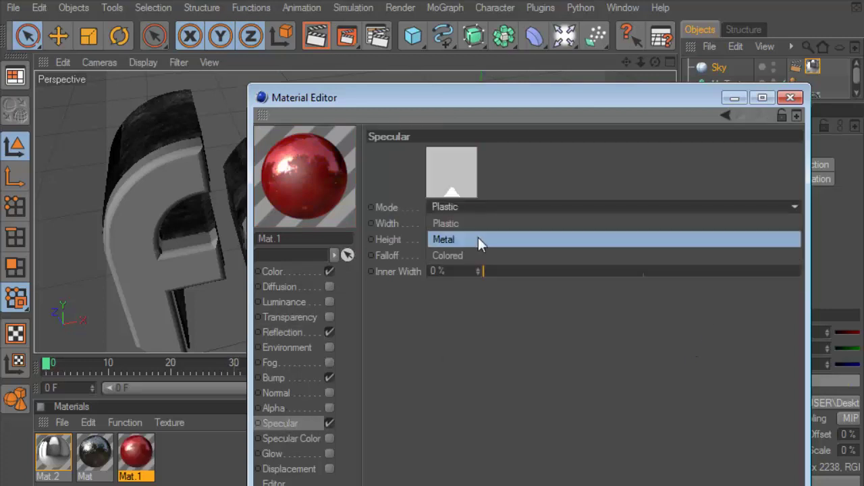
pyautogui.click(478, 241)
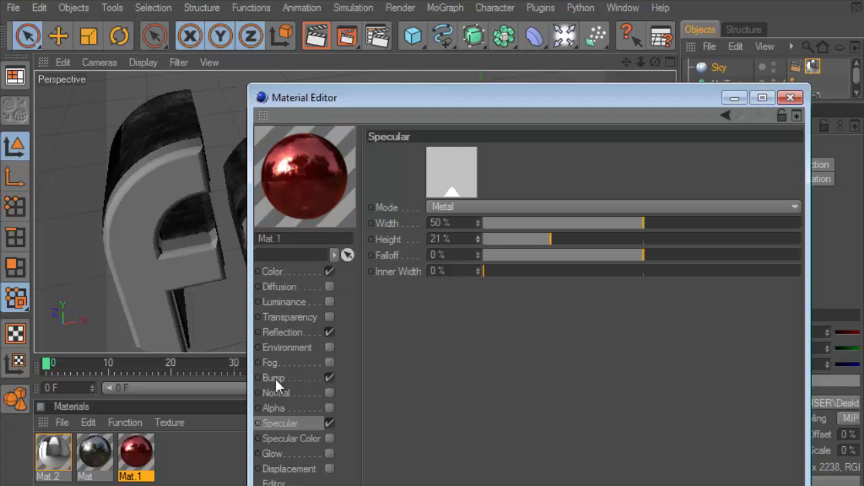
pyautogui.click(276, 382)
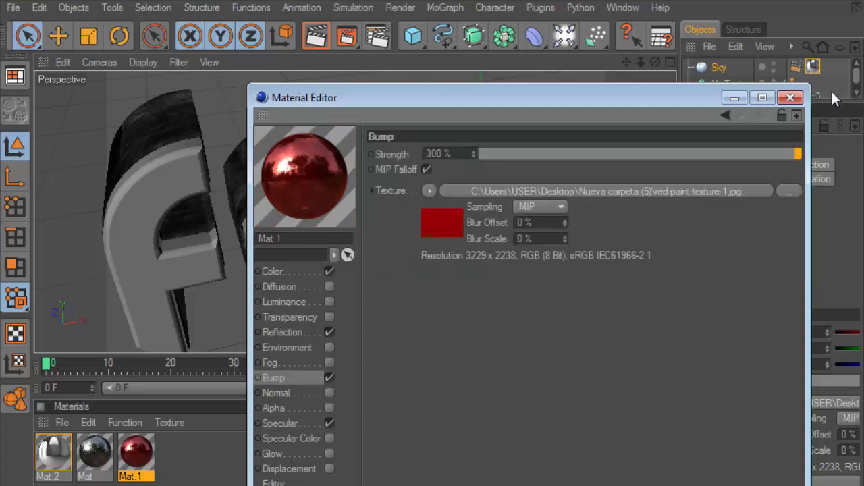
pyautogui.click(790, 97)
# Apply Mat.1 to the MoText with Cubic projection and render a preview.
pyautogui.moveTo(137, 457); pyautogui.dragTo(812, 84)
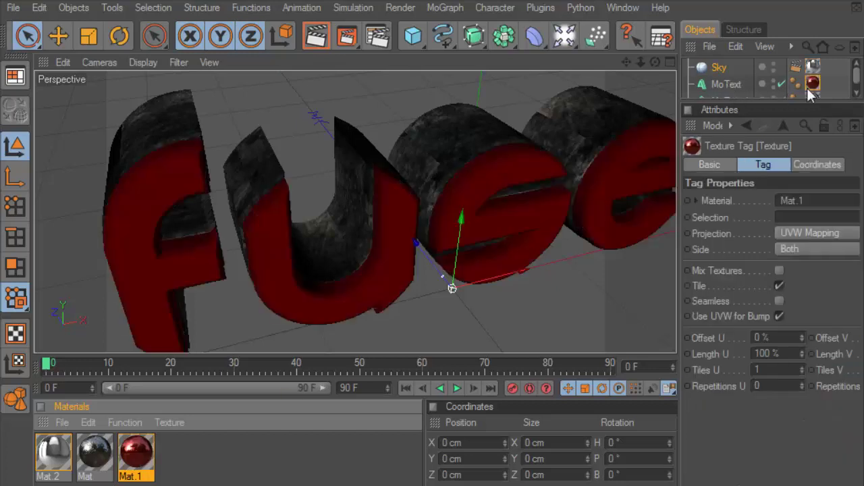
pyautogui.click(809, 233)
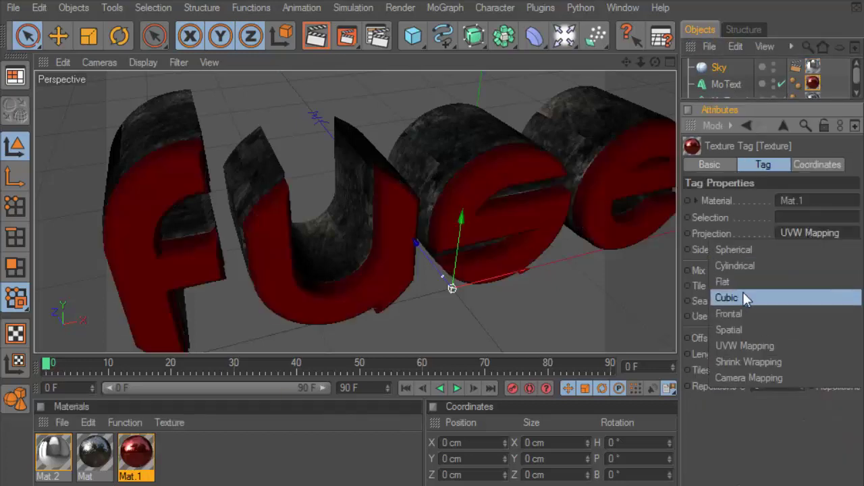
pyautogui.click(742, 291)
pyautogui.click(779, 302)
pyautogui.keyDown('alt'); pyautogui.moveTo(491, 240); pyautogui.dragTo(357, 185, button='right'); pyautogui.keyUp('alt')
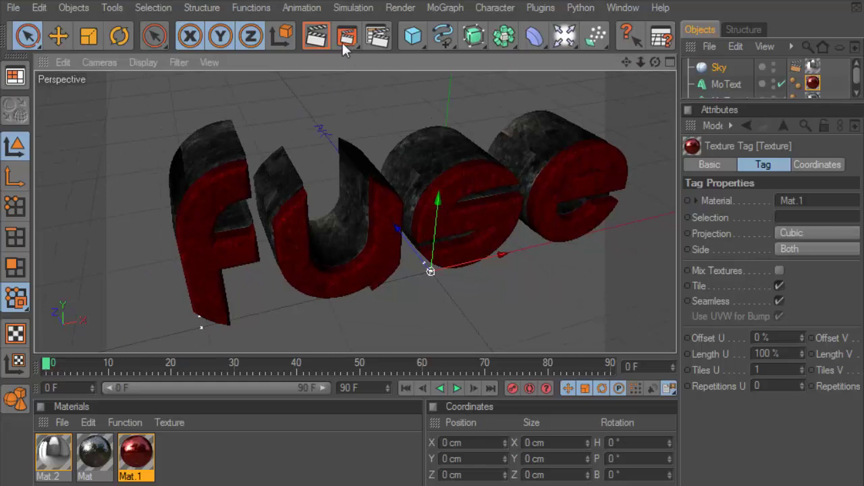
pyautogui.click(322, 39)
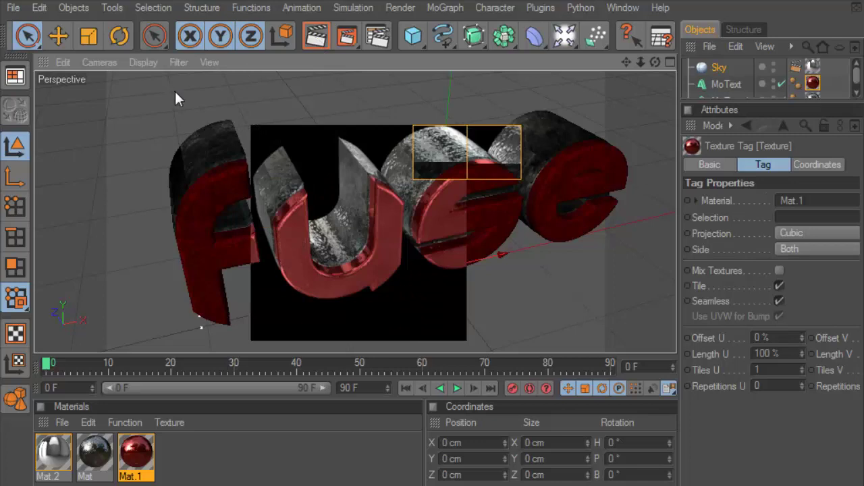
# Lighten the right end of Mat.1's reflection gradient to pink and re-render.
pyautogui.doubleClick(136, 456)
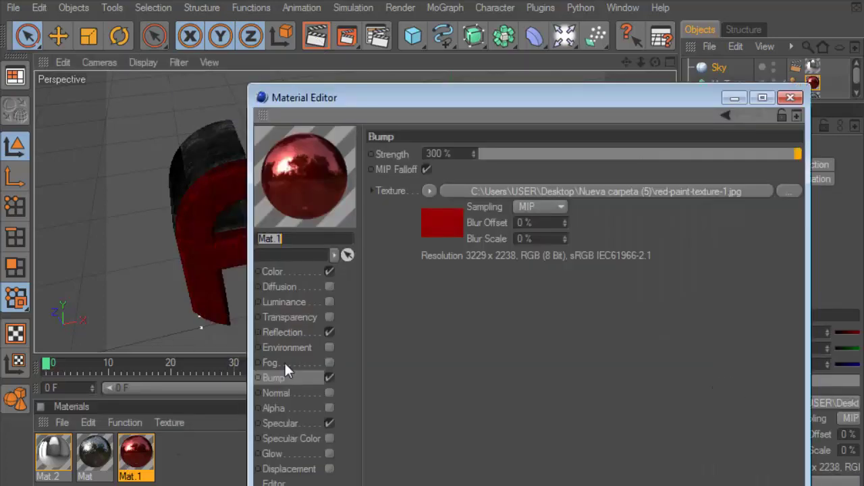
pyautogui.click(290, 331)
pyautogui.click(437, 277)
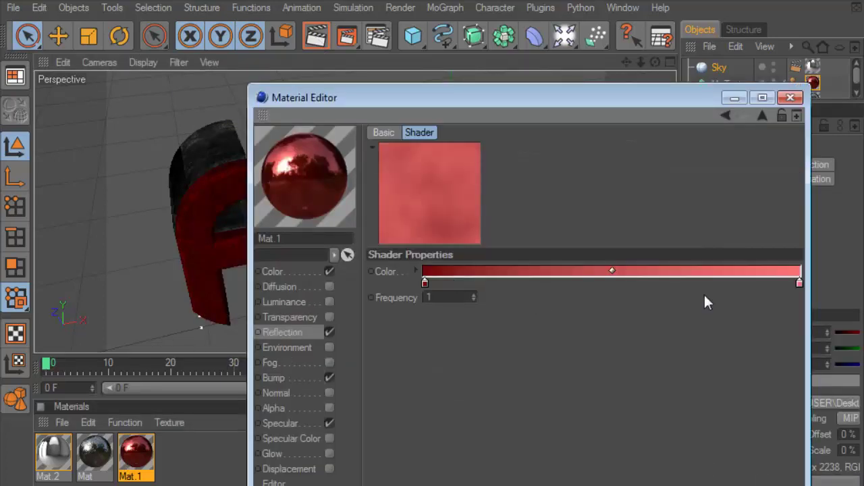
pyautogui.doubleClick(801, 283)
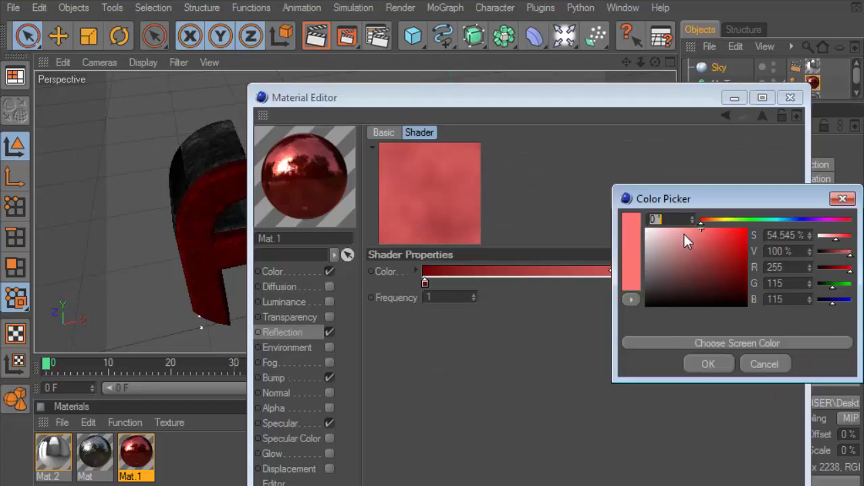
pyautogui.click(689, 227)
pyautogui.click(718, 368)
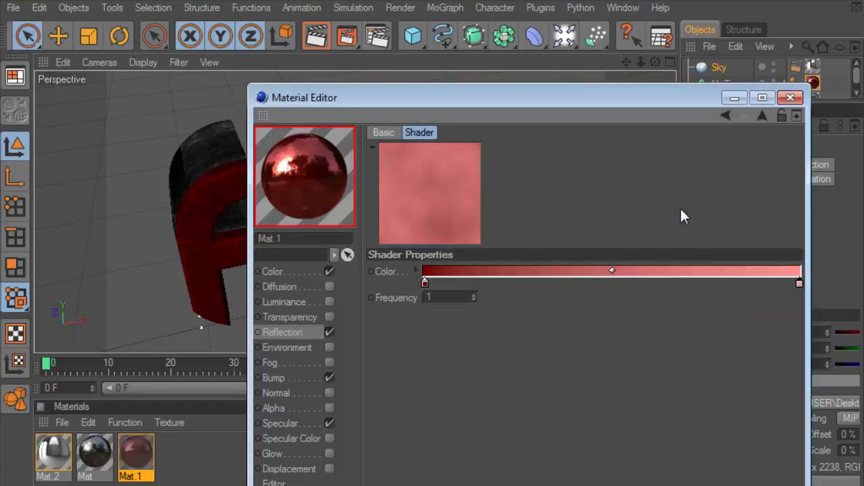
pyautogui.click(793, 98)
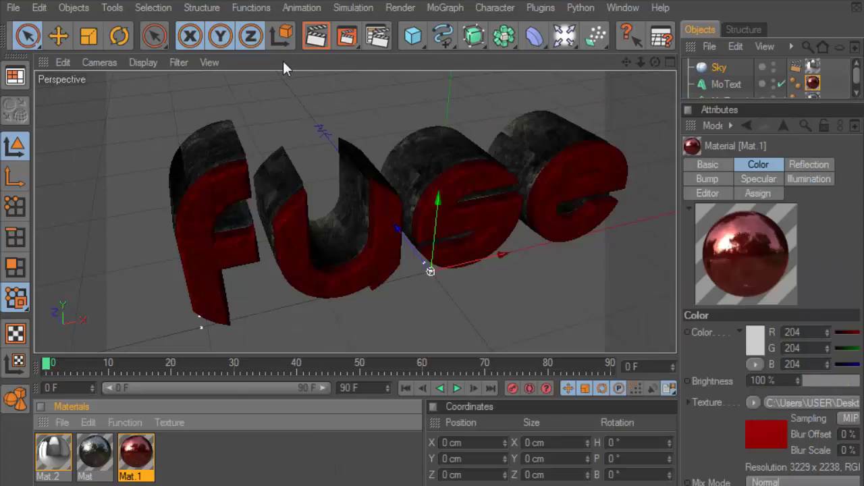
pyautogui.click(307, 37)
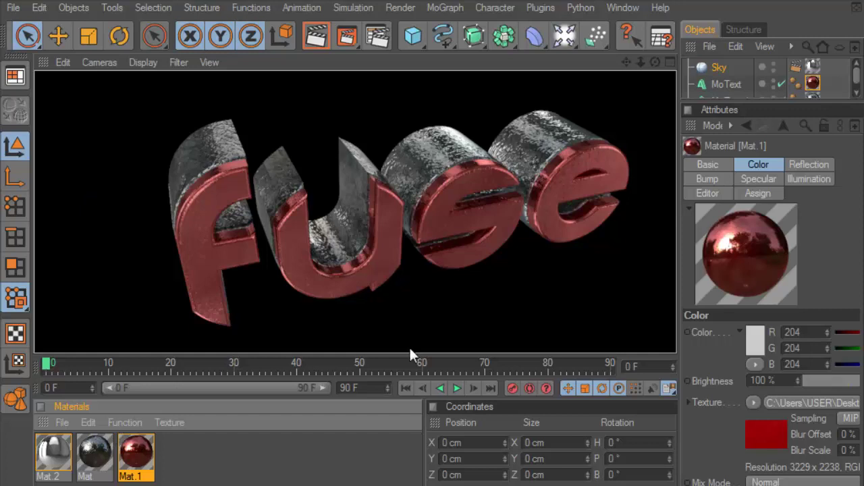
# Undo the last two material changes.
pyautogui.click(87, 423)
pyautogui.click(99, 92)
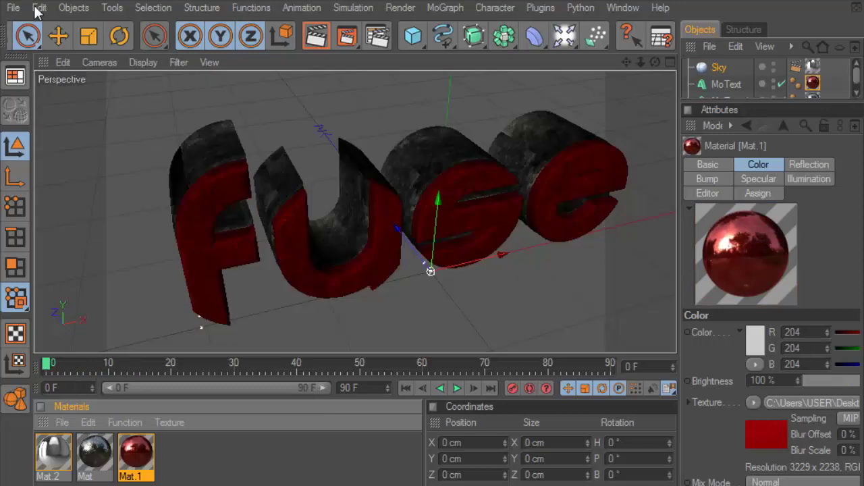
pyautogui.click(37, 13)
pyautogui.click(74, 48)
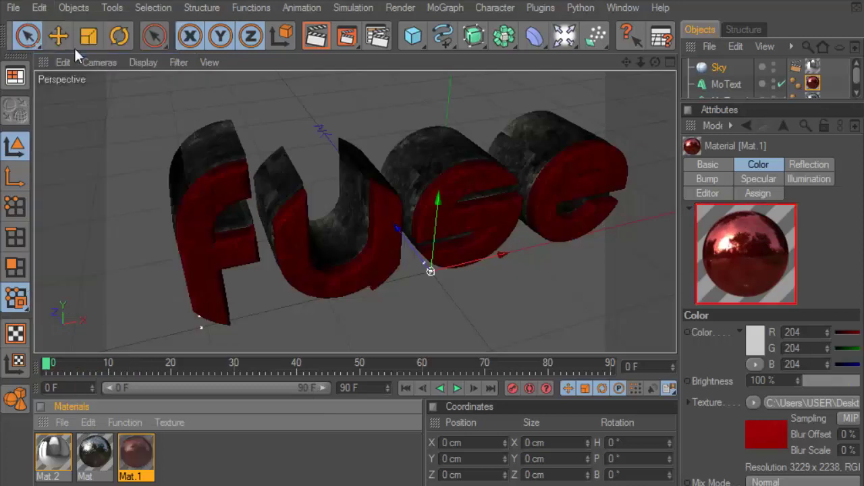
# Set a lighter pink on the reflection gradient's right end again and render.
pyautogui.doubleClick(142, 457)
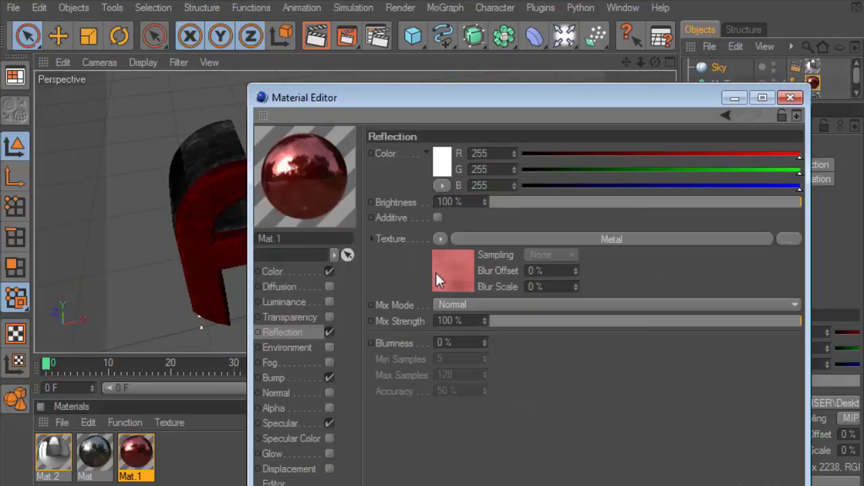
pyautogui.click(440, 280)
pyautogui.doubleClick(799, 284)
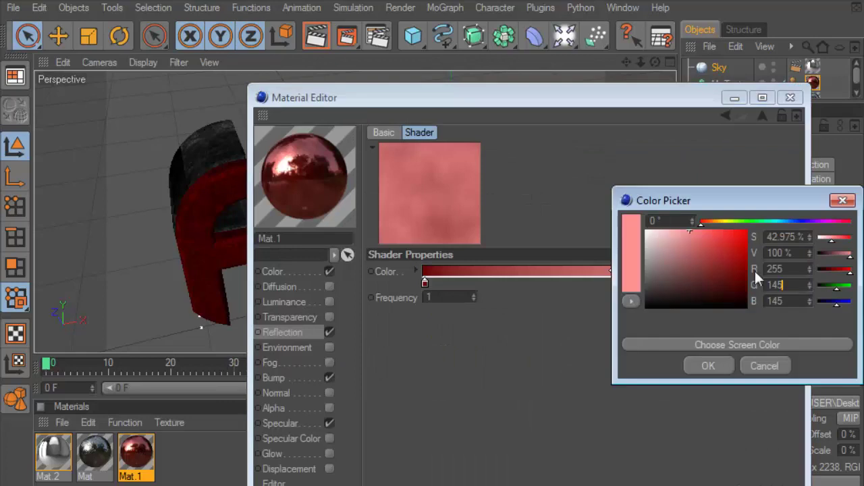
pyautogui.click(708, 366)
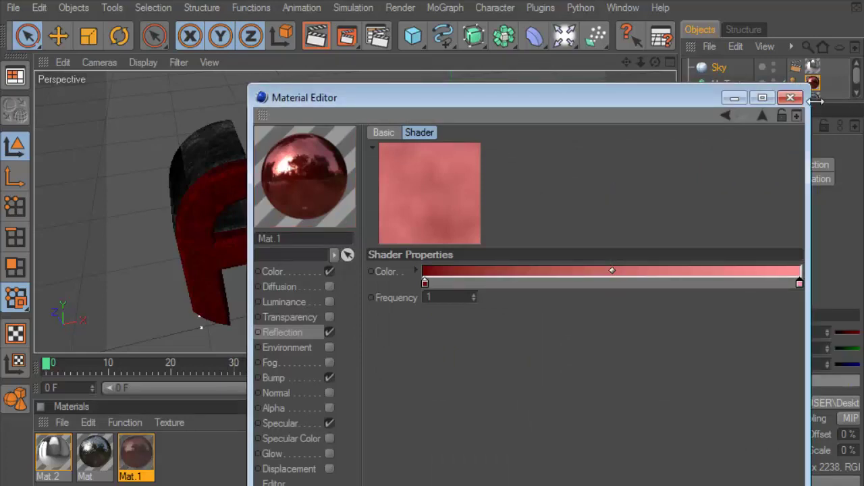
pyautogui.click(790, 97)
pyautogui.click(316, 37)
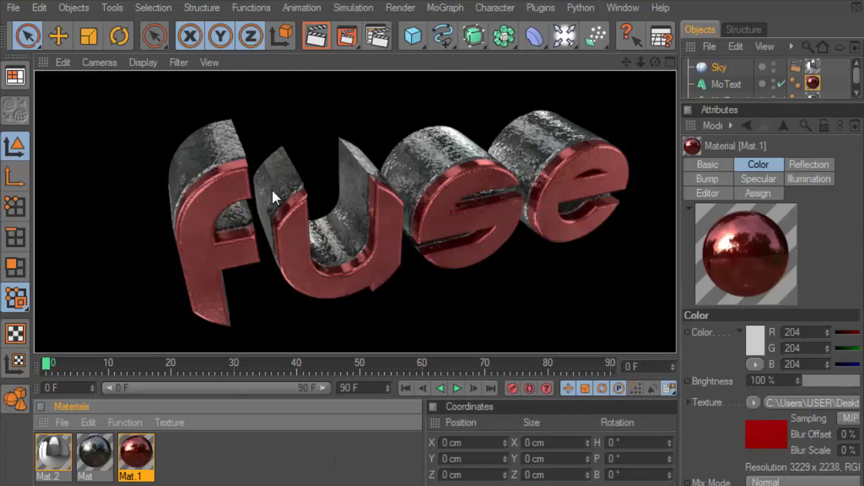
# Orbit and zoom to face the Fuse text frontally, then render with Ctrl+R.
pyautogui.moveTo(655, 62)
pyautogui.mouseDown()
pyautogui.moveTo(631, 62)
pyautogui.moveTo(389, 283)
pyautogui.mouseUp()
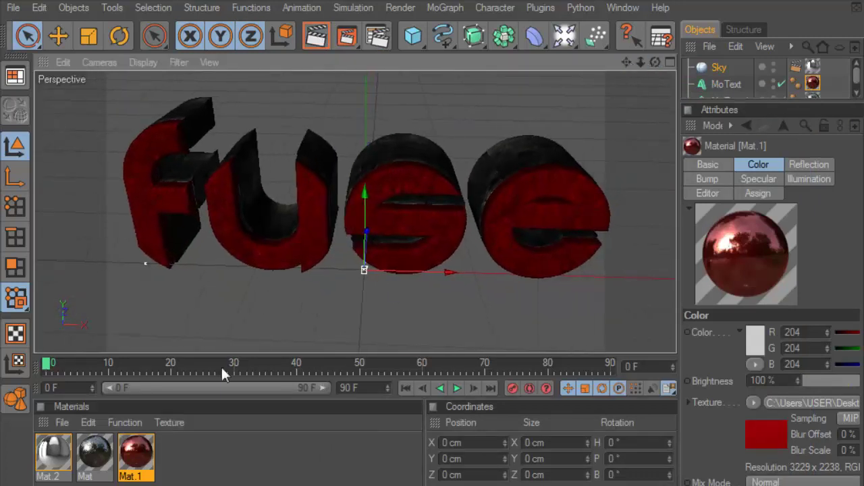
pyautogui.scroll(2, 347, 292)
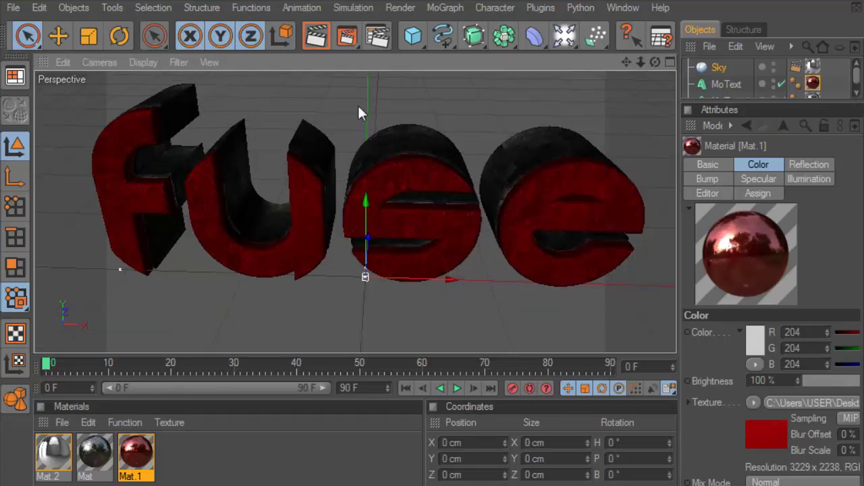
pyautogui.hotkey('ctrl', 'r')
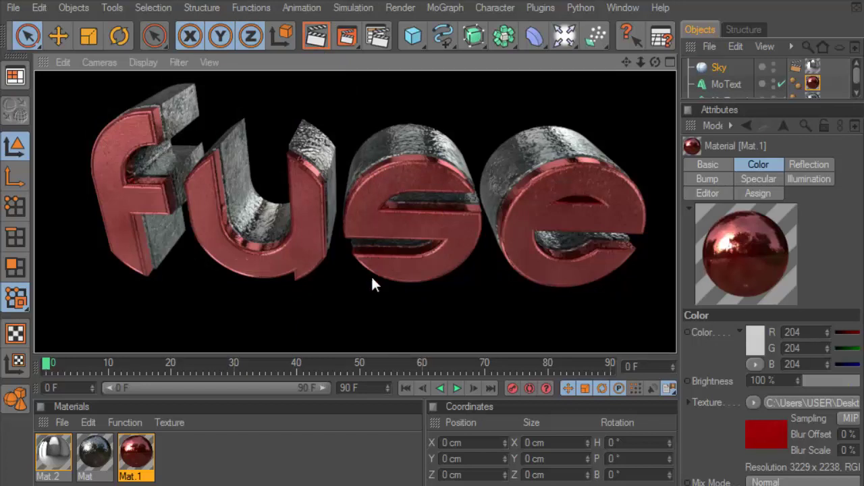
pyautogui.click(61, 422)
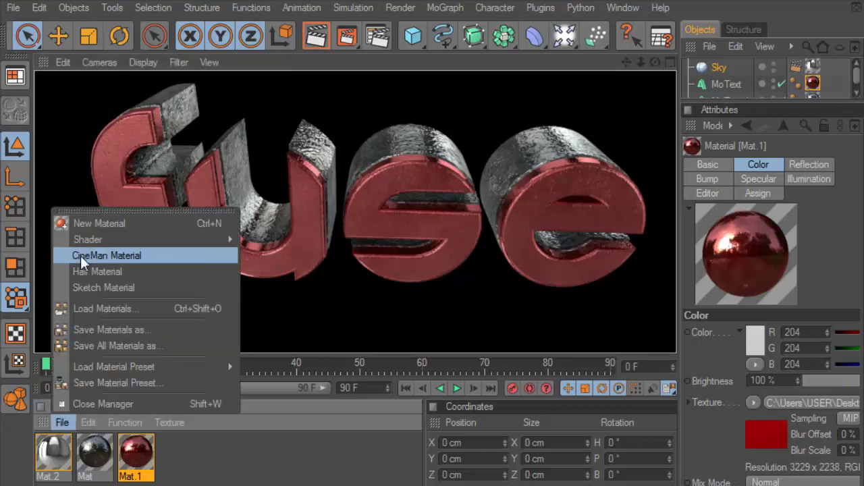
# Create Mat.3, load images.jpg as its colour texture, and copy the channel.
pyautogui.click(98, 227)
pyautogui.moveTo(53, 455); pyautogui.dragTo(223, 453)
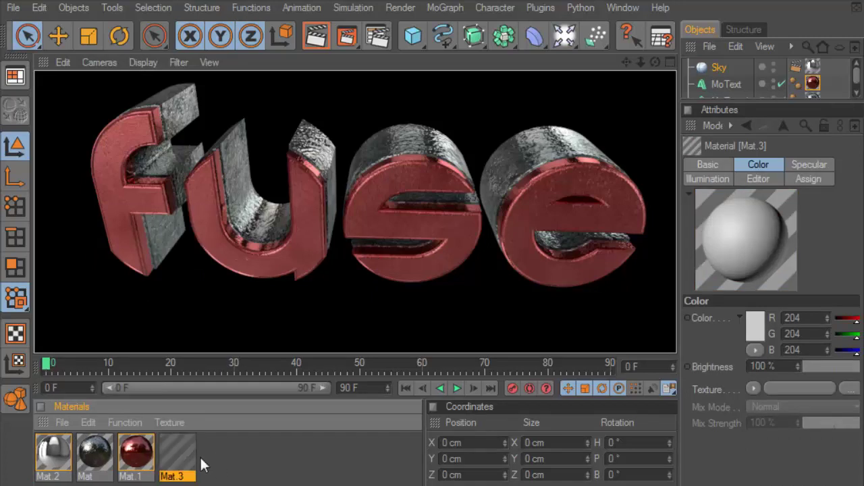
pyautogui.doubleClick(176, 456)
pyautogui.click(270, 271)
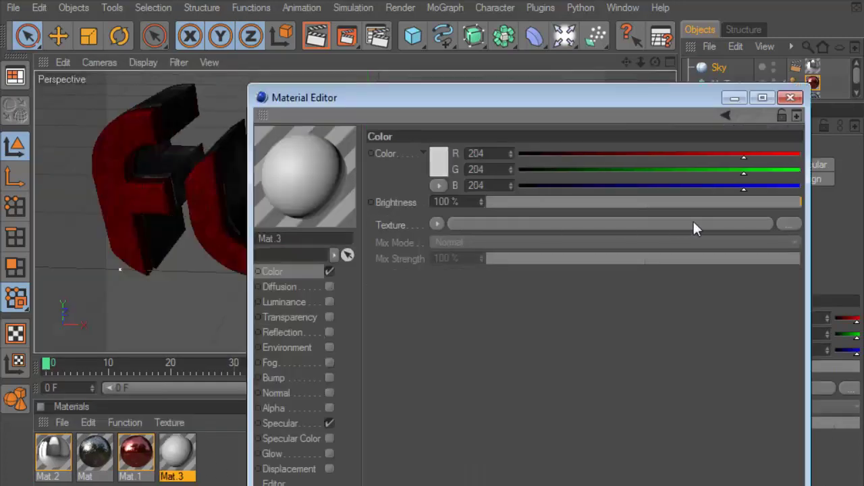
pyautogui.click(389, 227)
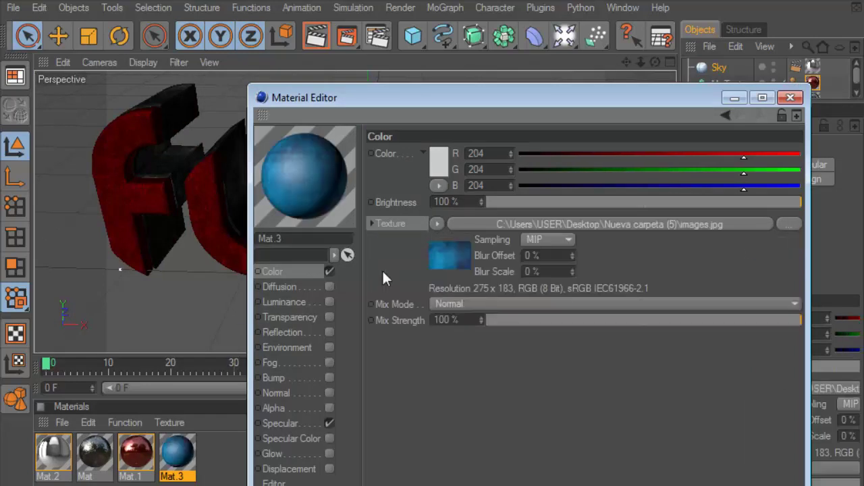
pyautogui.click(438, 225)
pyautogui.click(466, 253)
# Enable diffusion with the pasted images.jpg texture and Mix Mode set to Add.
pyautogui.click(330, 287)
pyautogui.click(455, 221)
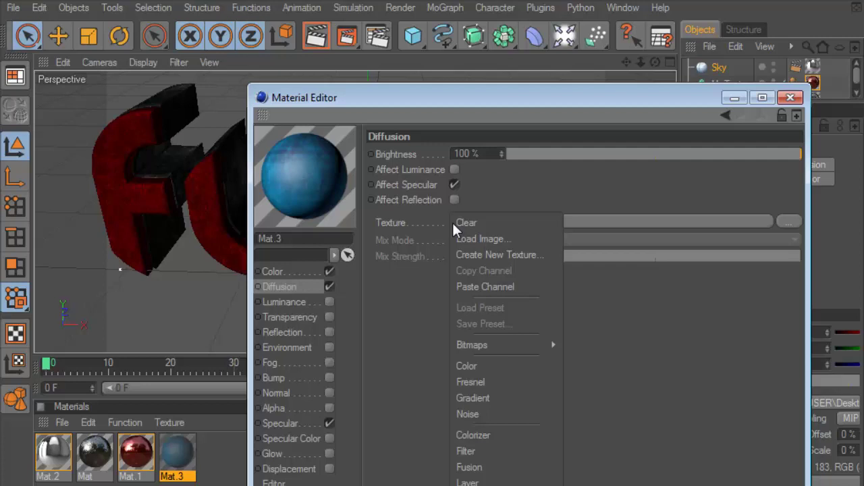
pyautogui.click(479, 285)
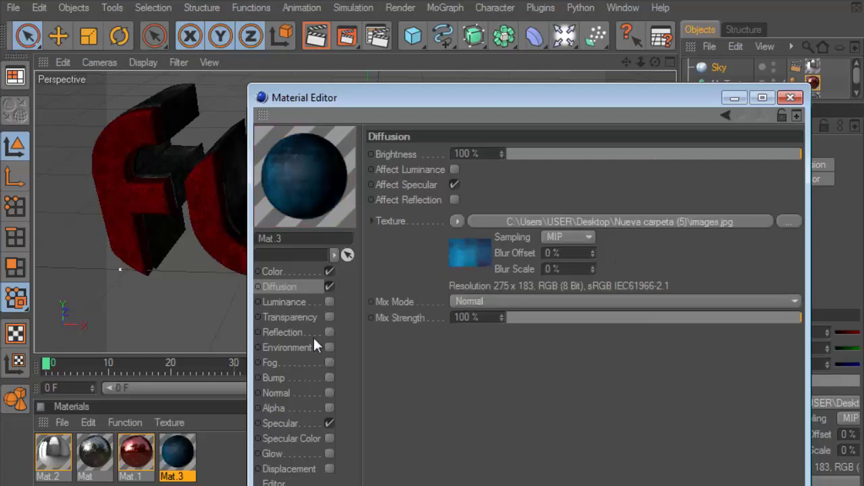
pyautogui.click(469, 302)
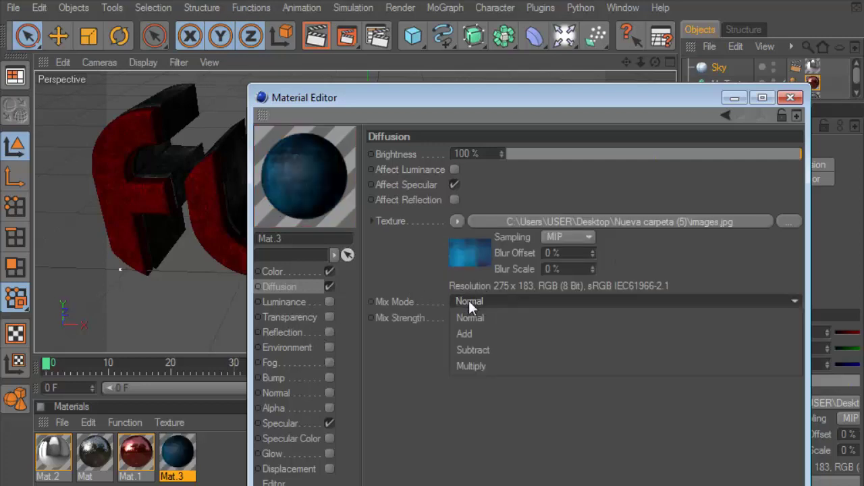
pyautogui.click(479, 333)
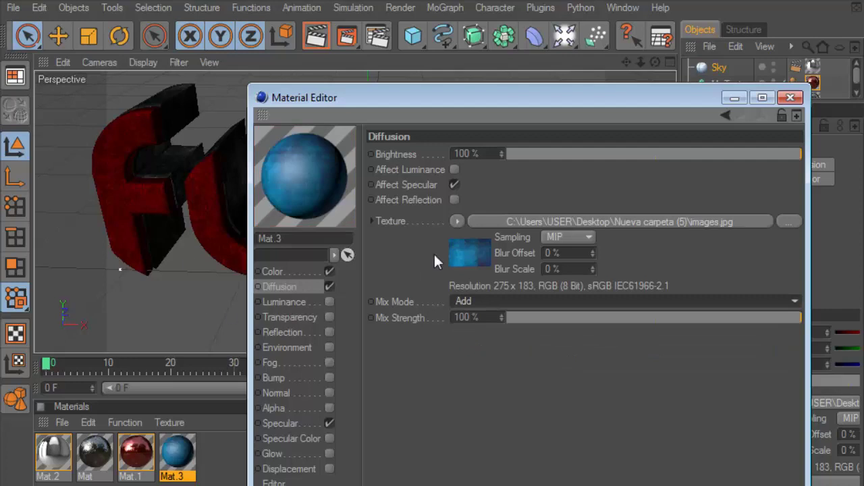
pyautogui.click(457, 221)
pyautogui.click(493, 287)
# Enable bump on Mat.3 using images.jpg at 50% strength.
pyautogui.click(330, 378)
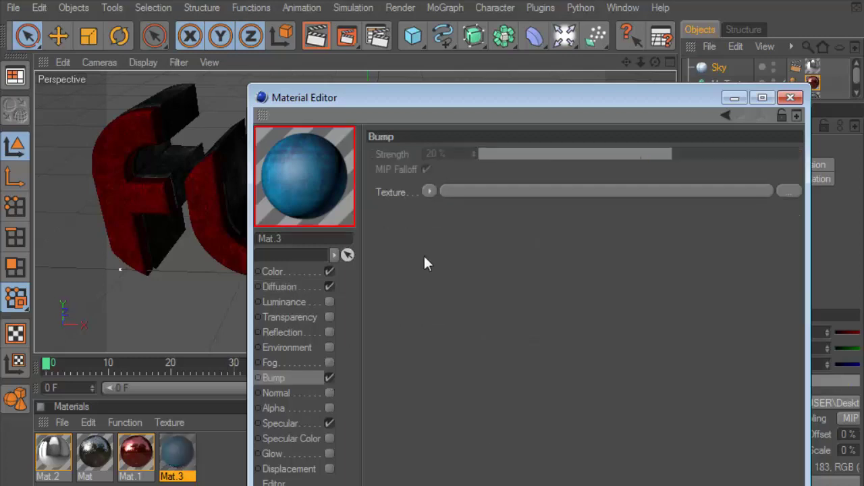
pyautogui.click(429, 191)
pyautogui.click(453, 270)
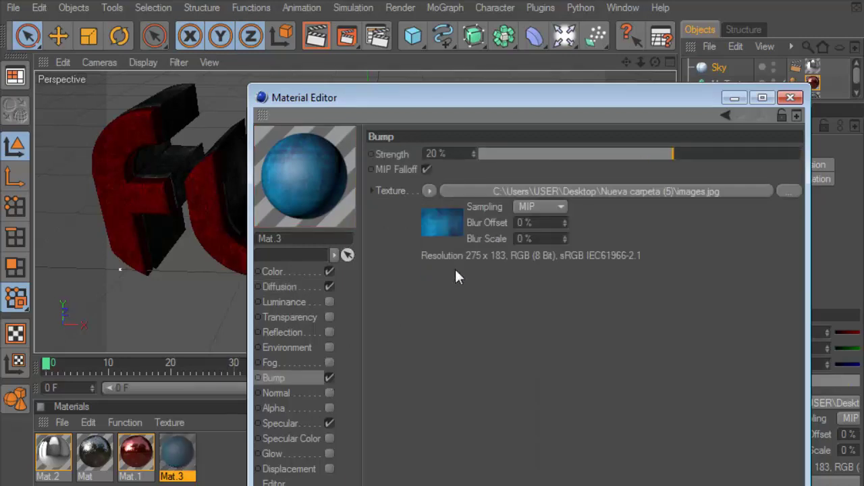
pyautogui.moveTo(446, 154); pyautogui.dragTo(365, 162)
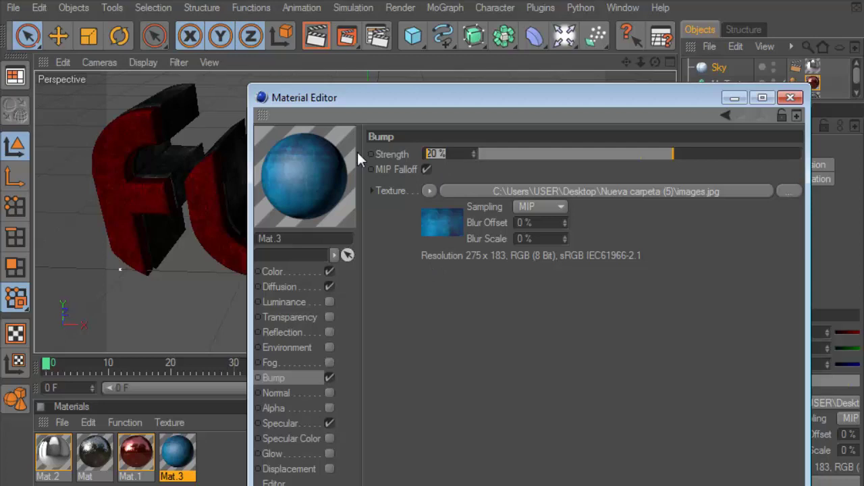
pyautogui.write('50')
pyautogui.press('Return')
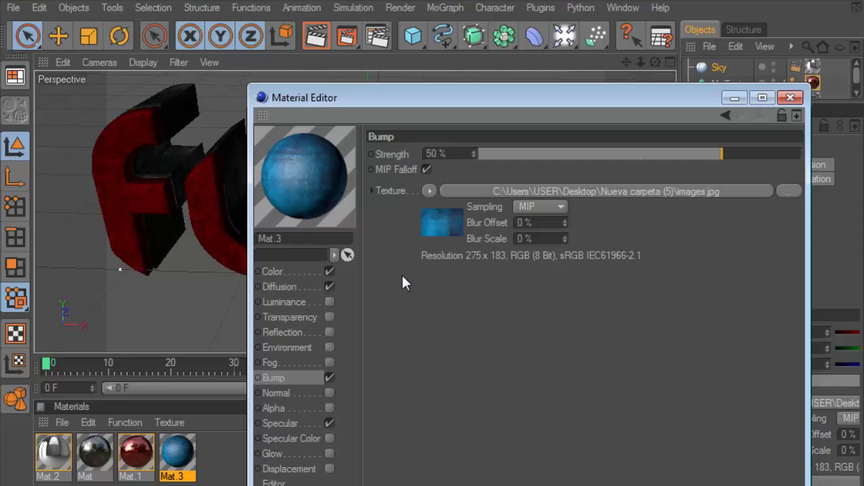
# Use images.jpg as the reflection texture, set specular to Metal, and close the editor.
pyautogui.click(329, 332)
pyautogui.click(439, 236)
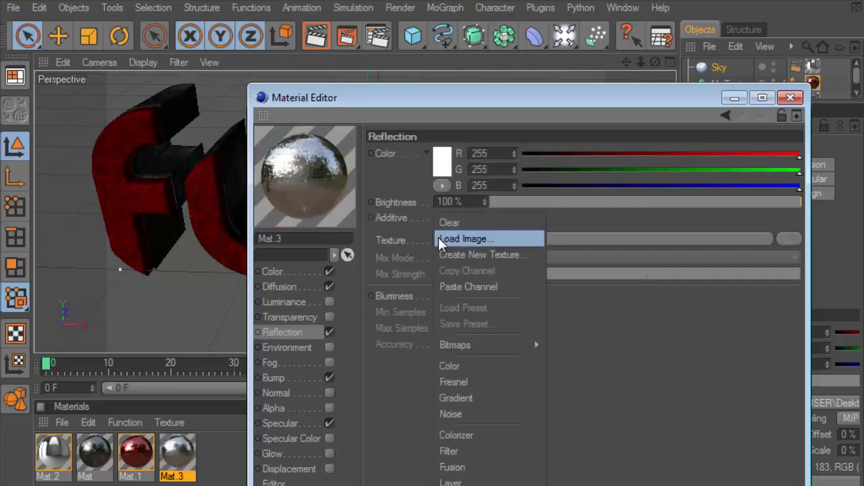
pyautogui.click(468, 287)
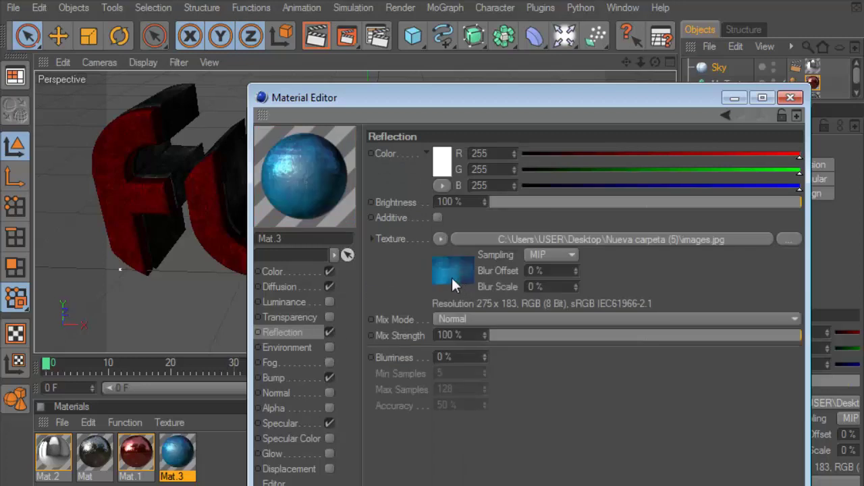
pyautogui.click(293, 424)
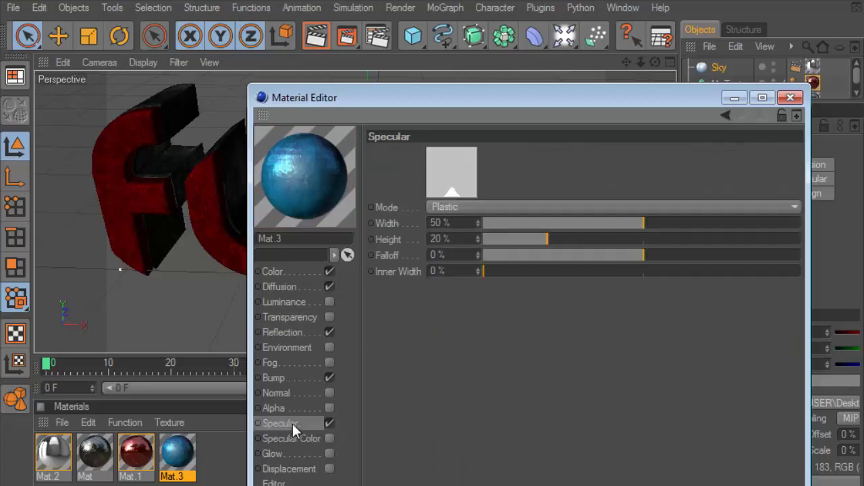
pyautogui.click(452, 207)
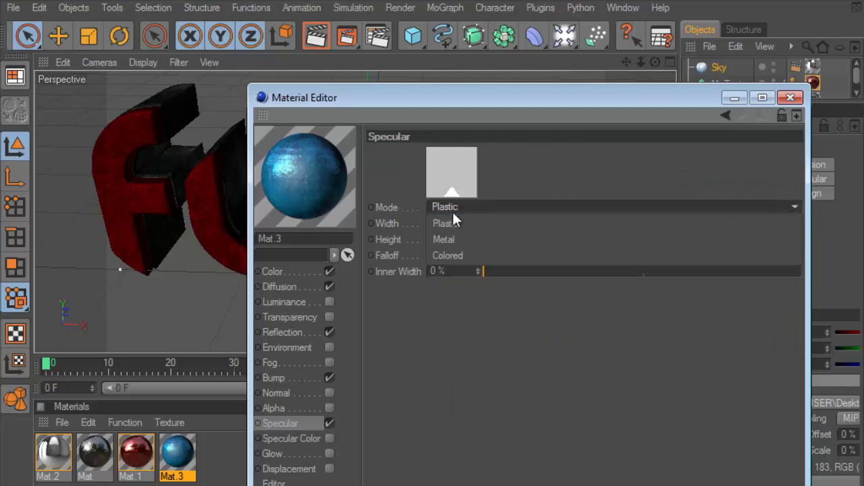
pyautogui.click(454, 237)
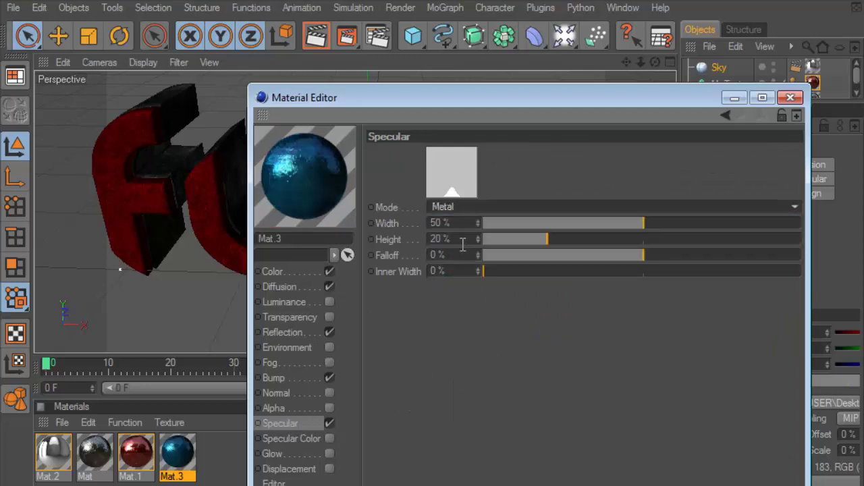
pyautogui.click(791, 98)
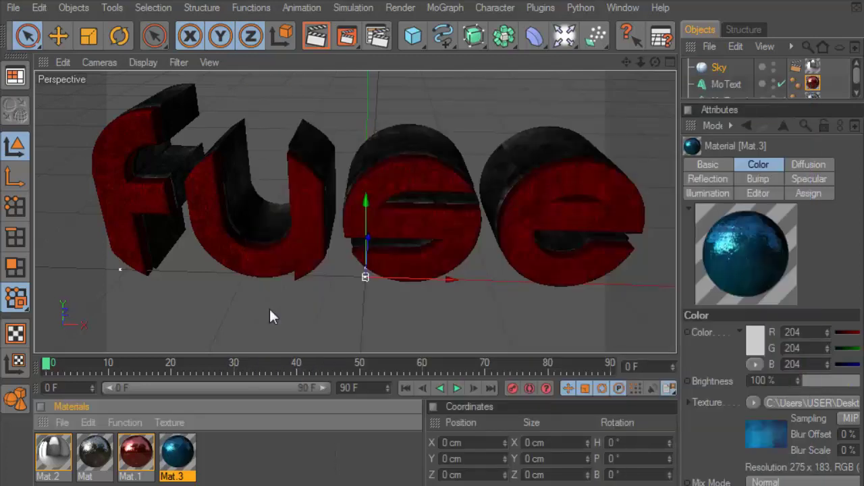
# Apply Mat.3 to MoText.1 and render the fuse text.
pyautogui.moveTo(771, 109); pyautogui.dragTo(771, 136)
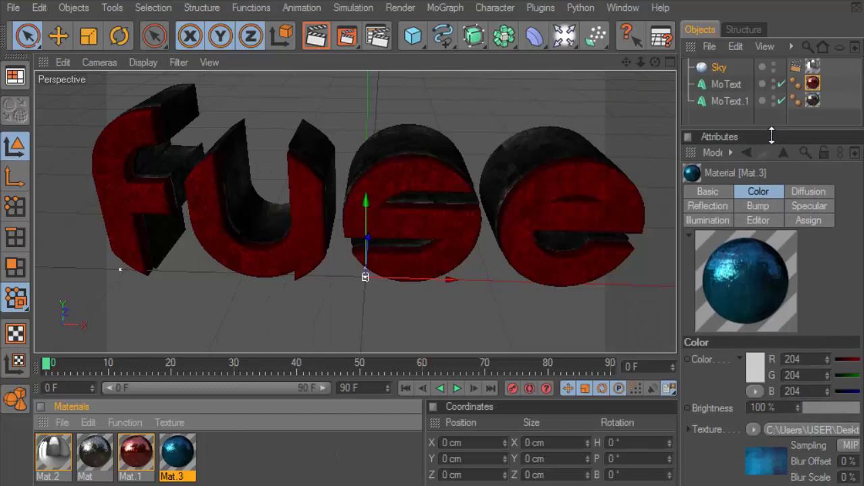
pyautogui.moveTo(182, 454); pyautogui.dragTo(814, 100)
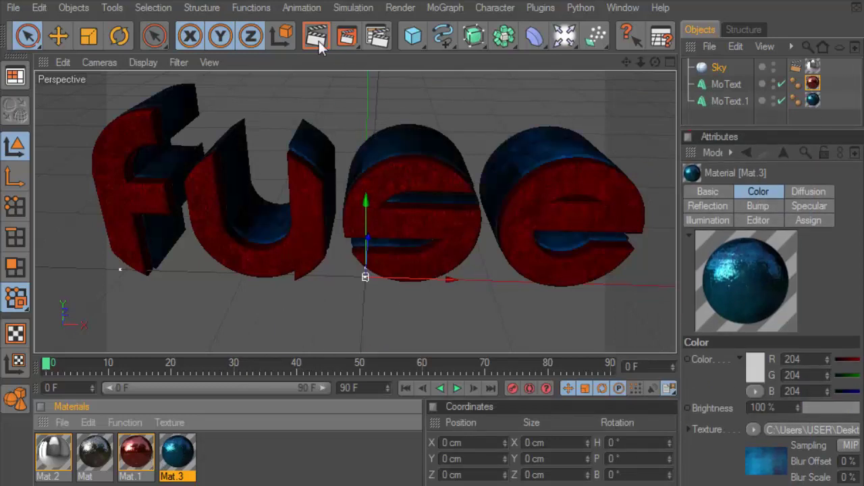
pyautogui.hotkey('alt', 'r')
pyautogui.hotkey('ctrl', 'r')
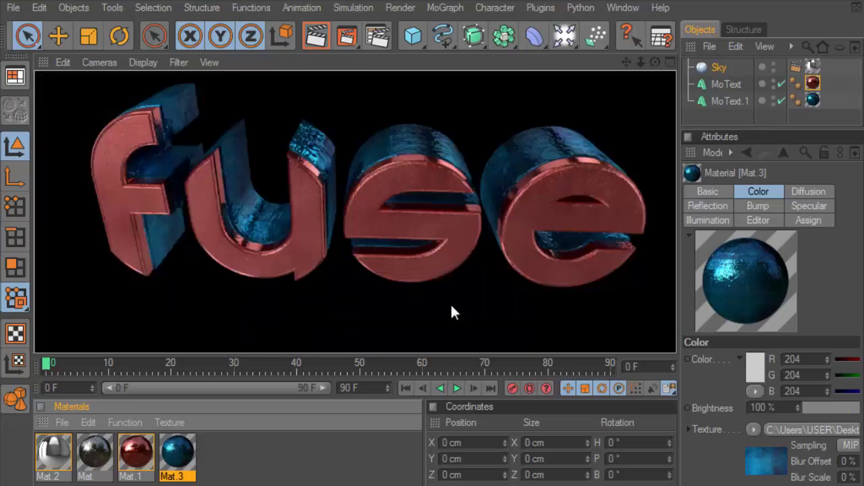
# Set Mat.3's specular height to 97% and inner width to 49%, then render.
pyautogui.doubleClick(177, 452)
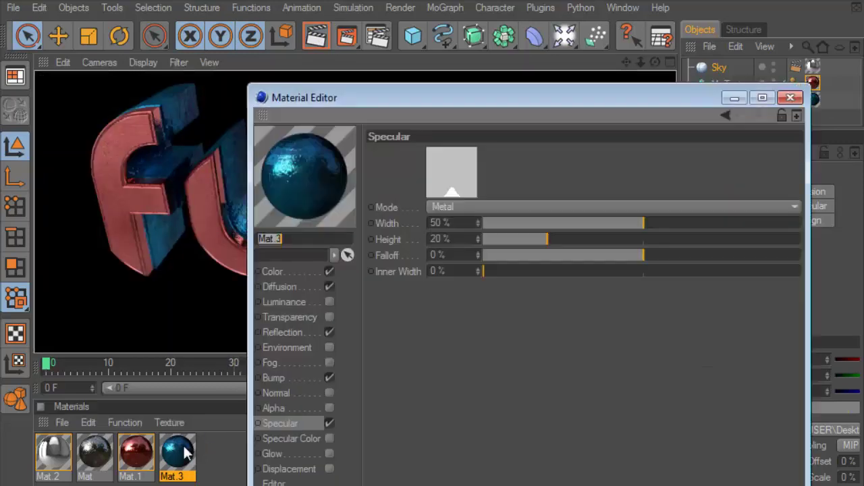
pyautogui.moveTo(547, 239); pyautogui.dragTo(794, 242)
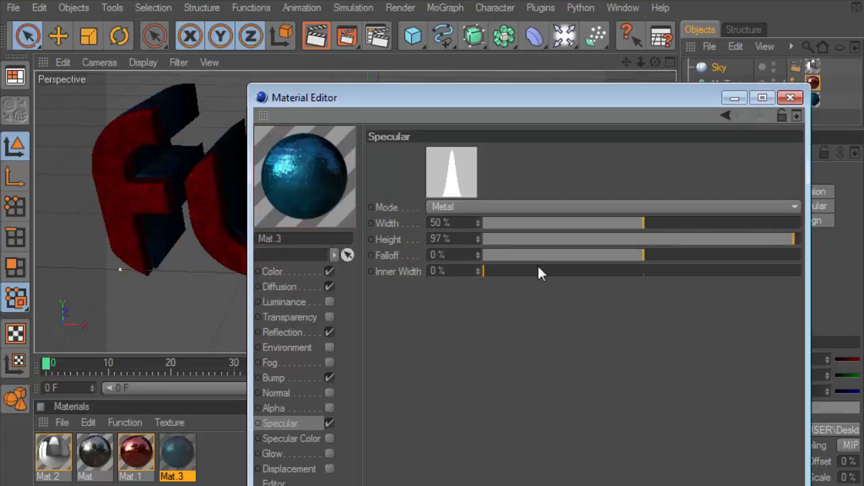
pyautogui.moveTo(540, 271); pyautogui.dragTo(640, 274)
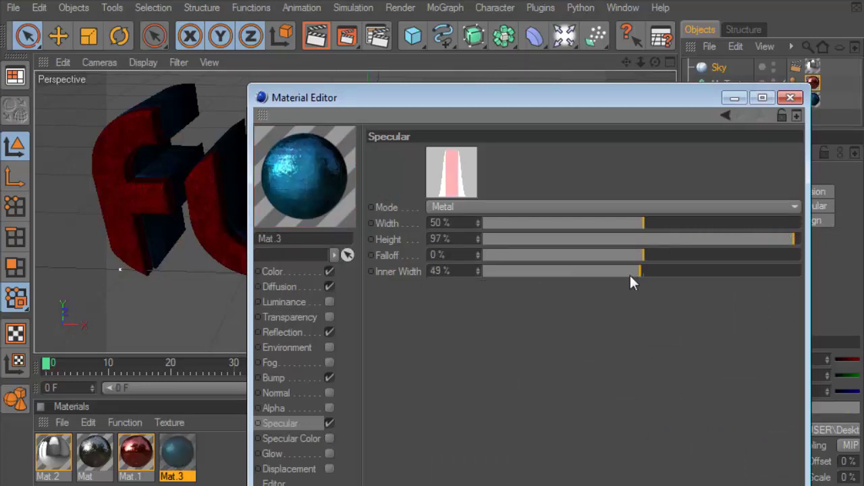
pyautogui.click(790, 97)
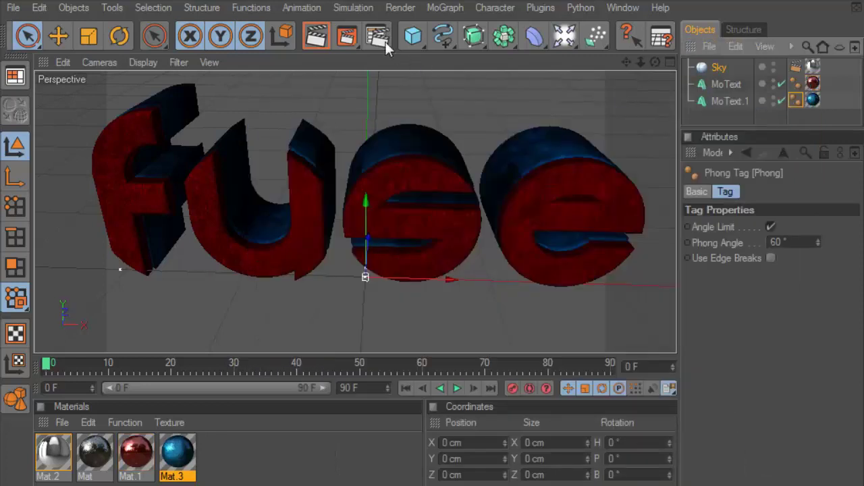
pyautogui.click(318, 38)
# Undo the inner width change back to 0%.
pyautogui.doubleClick(177, 454)
pyautogui.click(40, 8)
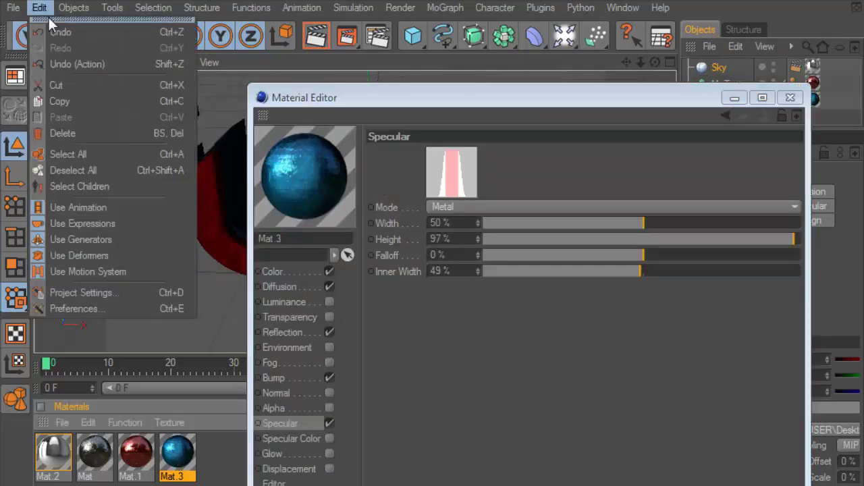
pyautogui.click(58, 33)
pyautogui.click(39, 8)
pyautogui.click(50, 20)
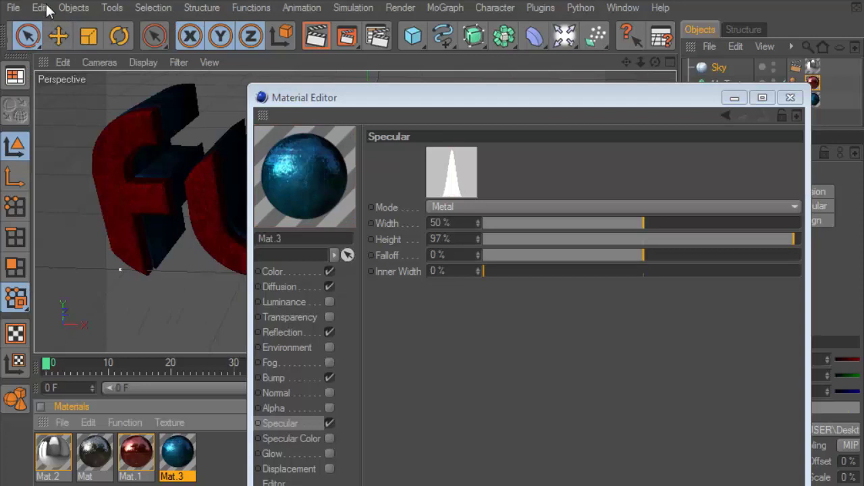
pyautogui.click(48, 10)
# Restore specular height to 20% and replace the reflection image with a Metal shader.
pyautogui.click(57, 47)
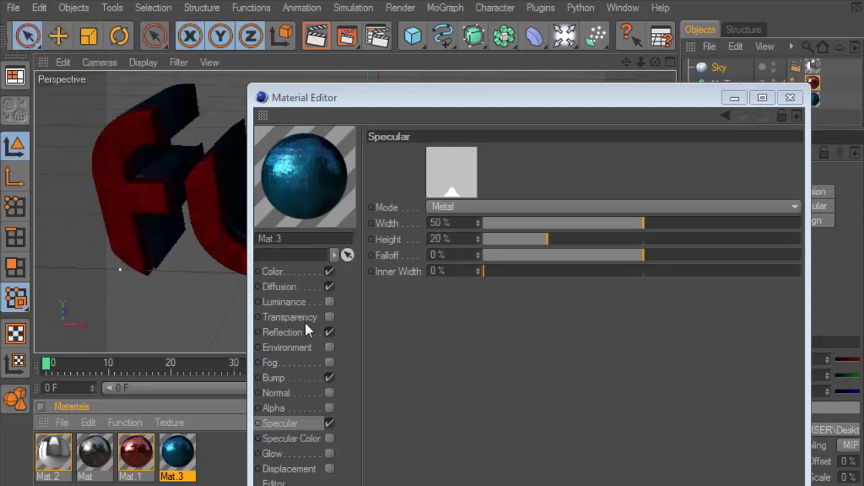
pyautogui.click(284, 333)
pyautogui.click(442, 240)
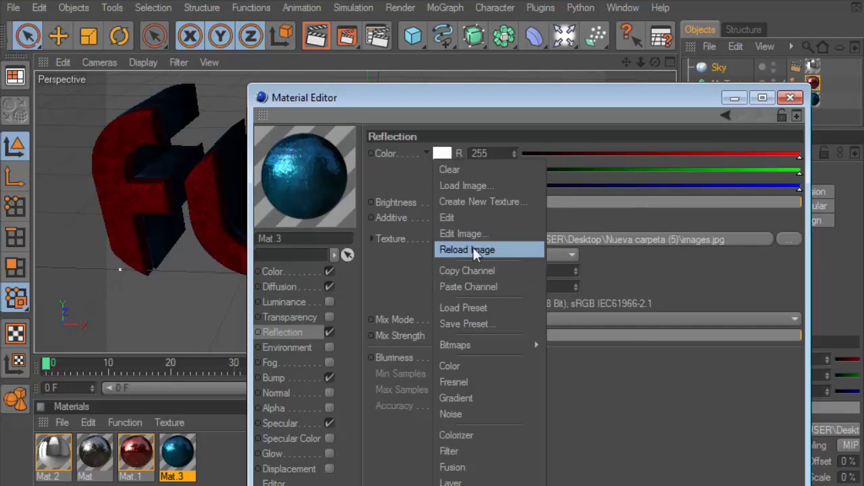
pyautogui.click(467, 170)
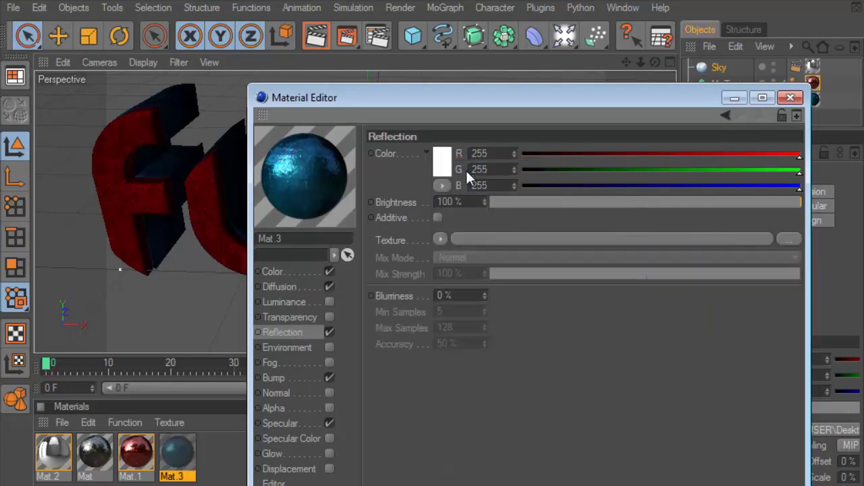
pyautogui.click(443, 239)
pyautogui.moveTo(455, 345)
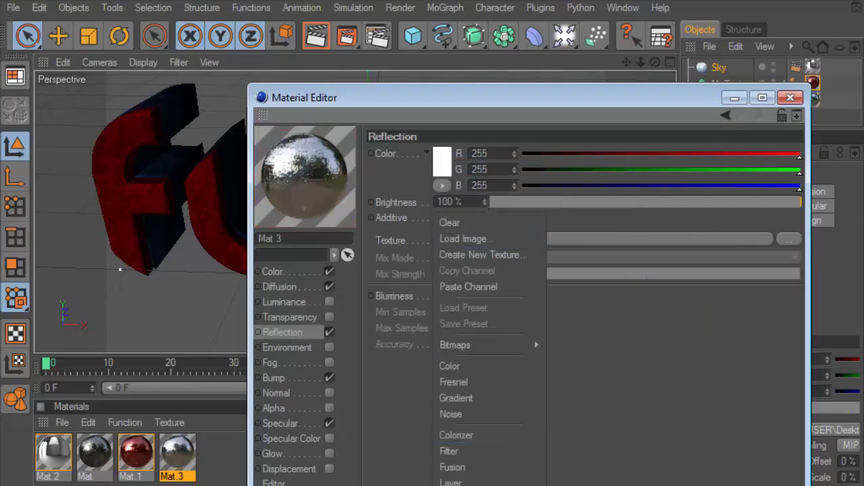
pyautogui.click(587, 392)
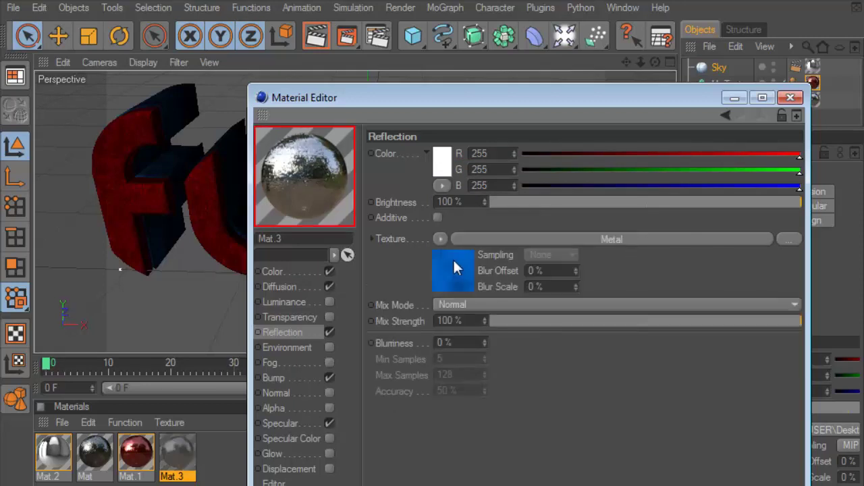
# Make the Metal gradient's bright end light blue and render the fuse text.
pyautogui.click(436, 270)
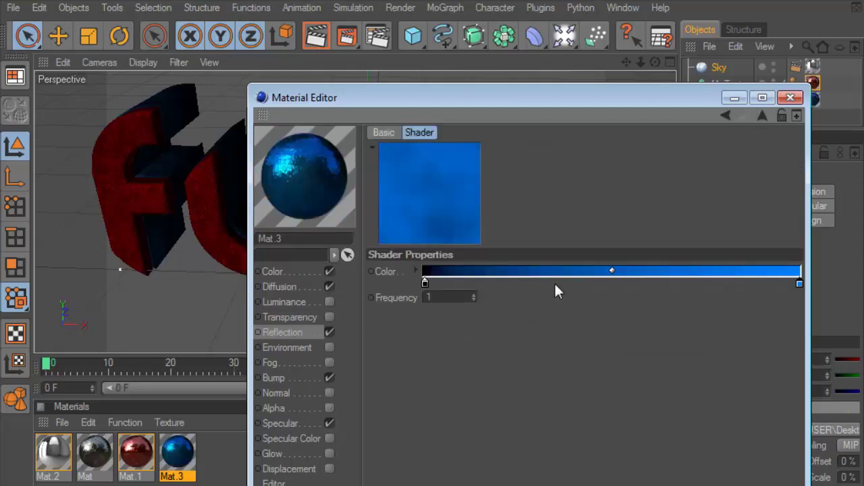
pyautogui.click(800, 284)
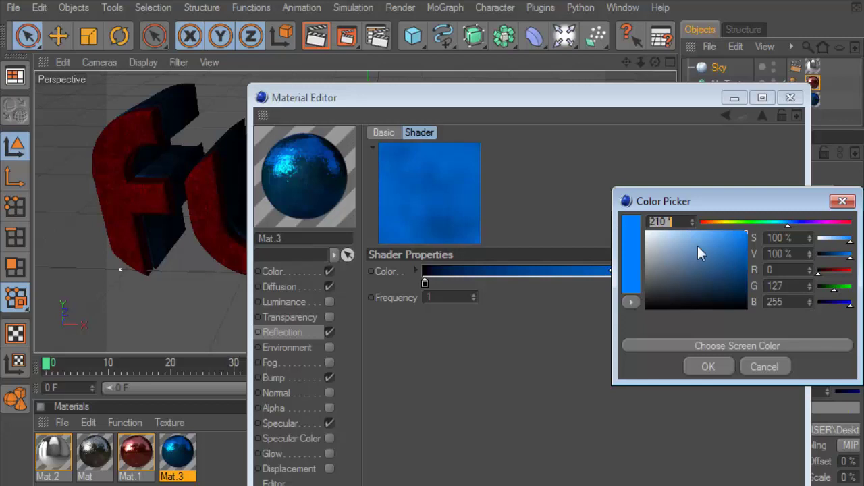
pyautogui.click(702, 252)
pyautogui.click(709, 367)
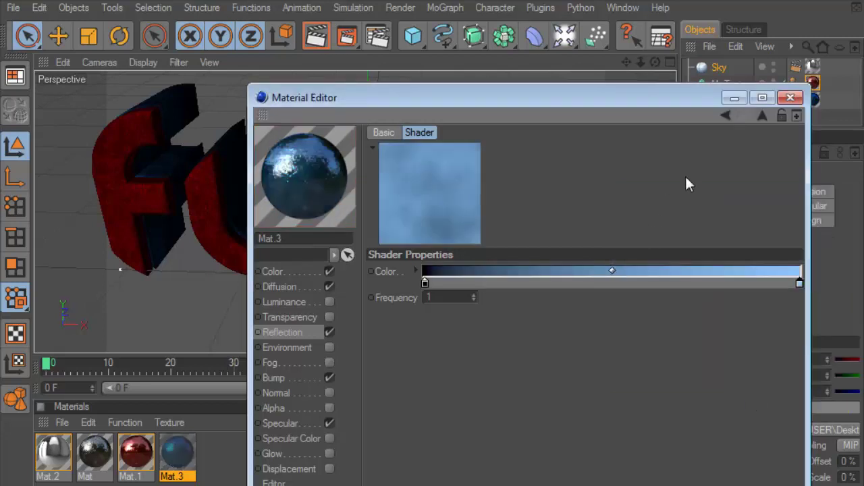
pyautogui.click(765, 99)
pyautogui.click(789, 99)
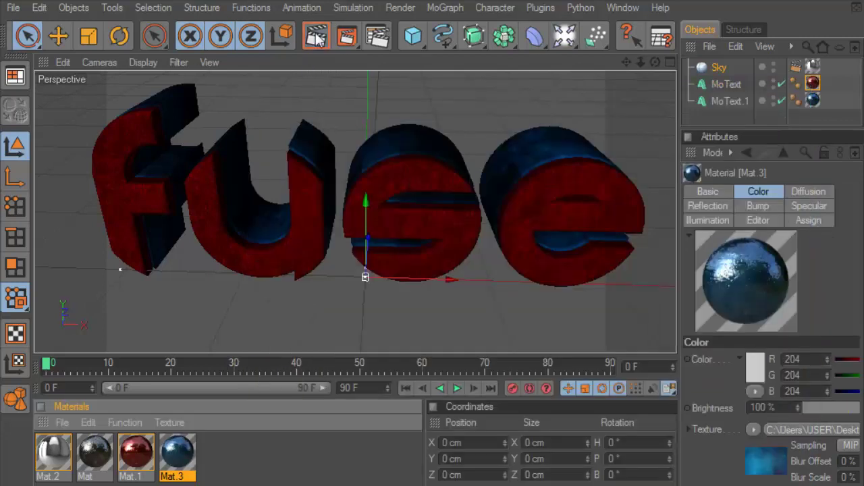
pyautogui.click(317, 37)
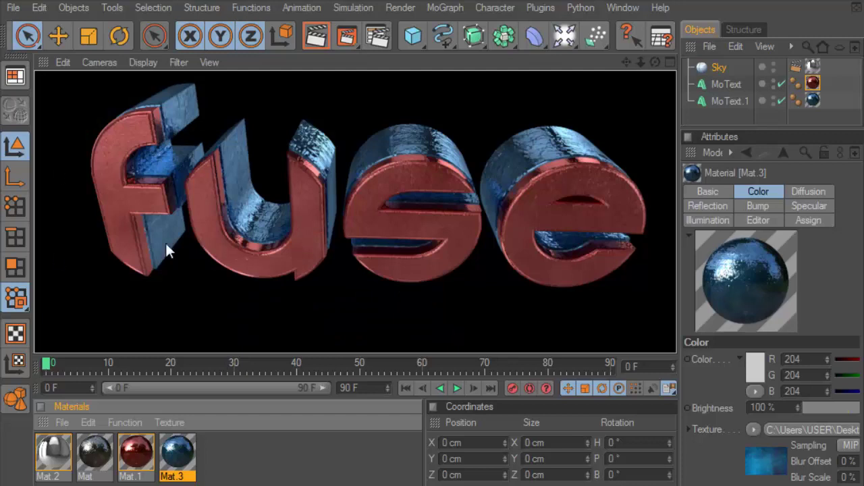
pyautogui.click(62, 422)
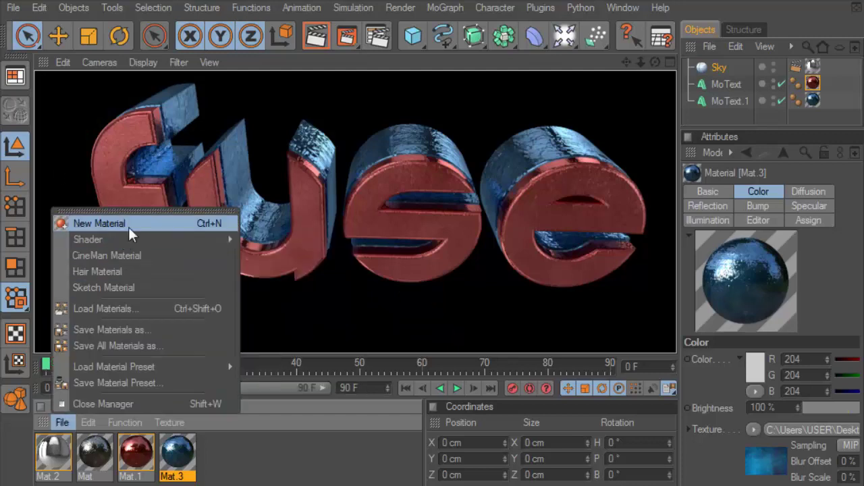
# Create a new material, Mat.4, after the others and copy its gold colour texture.
pyautogui.click(88, 223)
pyautogui.moveTo(61, 460); pyautogui.dragTo(245, 459)
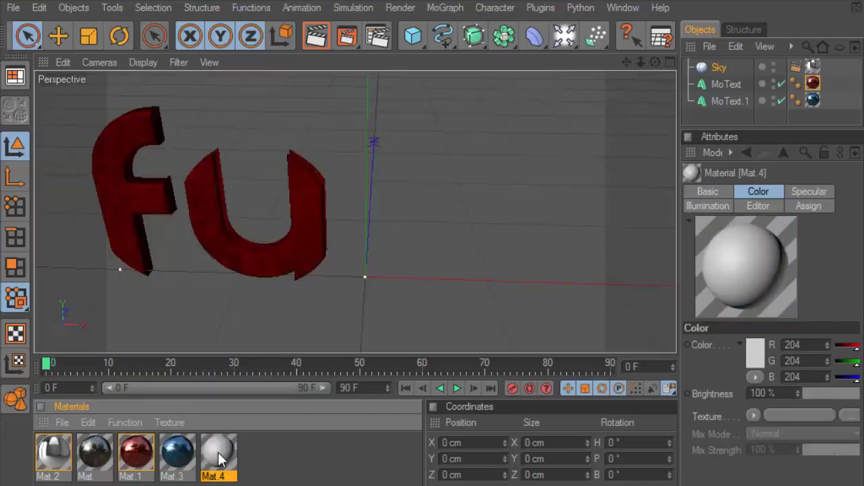
pyautogui.doubleClick(222, 447)
pyautogui.click(272, 273)
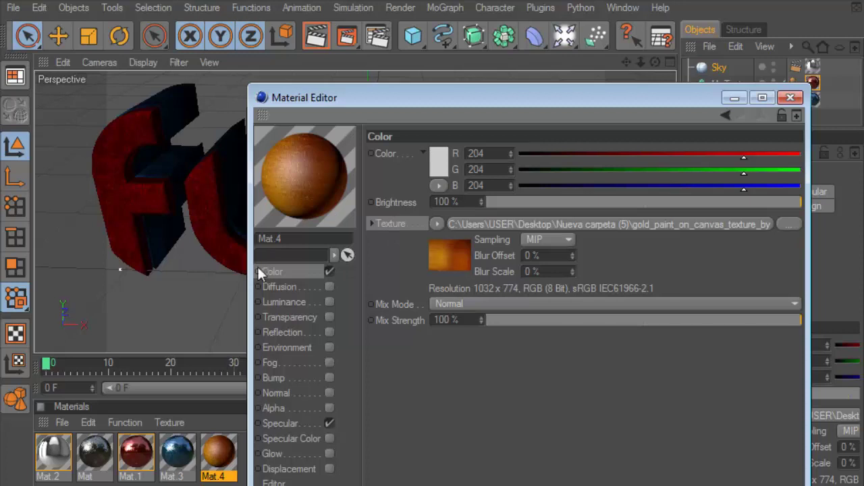
pyautogui.click(437, 225)
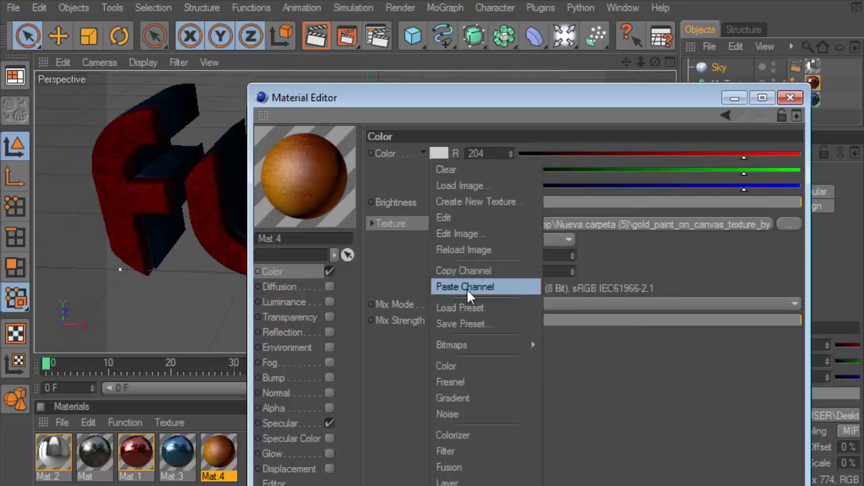
pyautogui.click(486, 276)
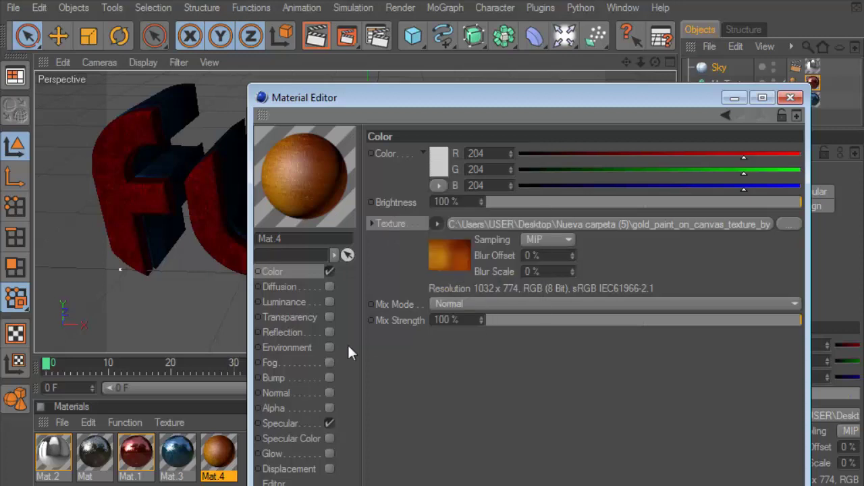
# Enable Mat.4's Bump channel with the gold texture at 100% strength.
pyautogui.click(329, 376)
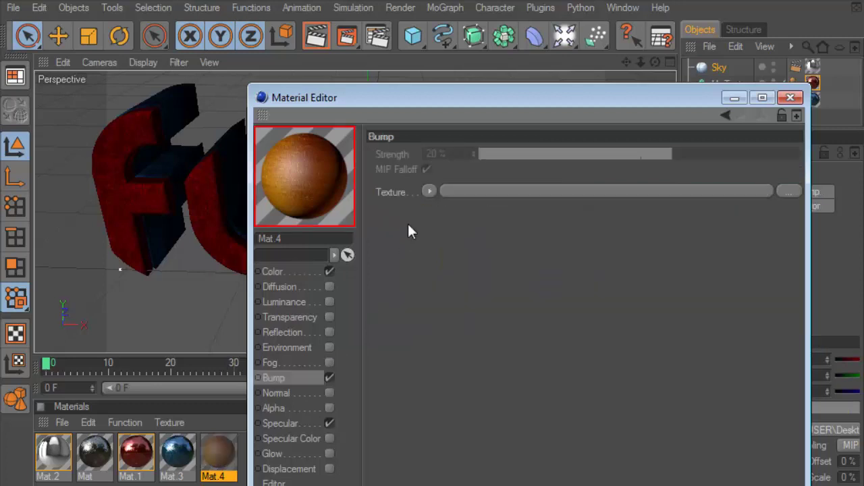
pyautogui.click(430, 192)
pyautogui.click(466, 273)
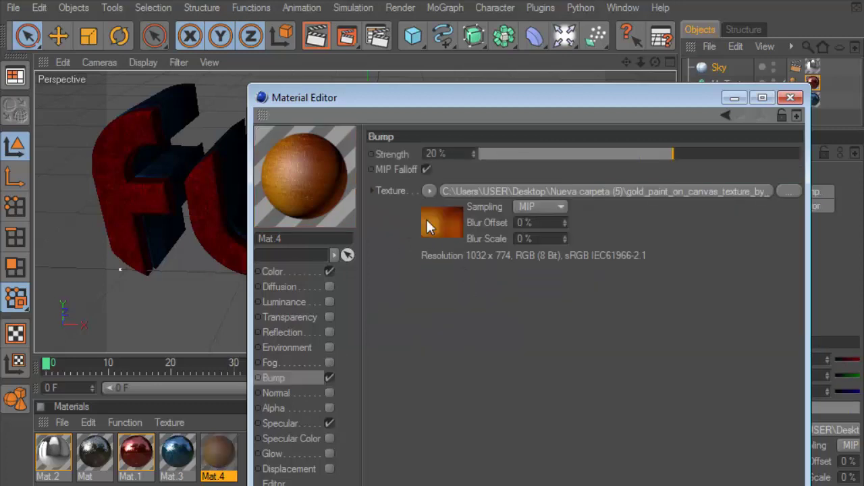
pyautogui.click(436, 154)
pyautogui.write('50')
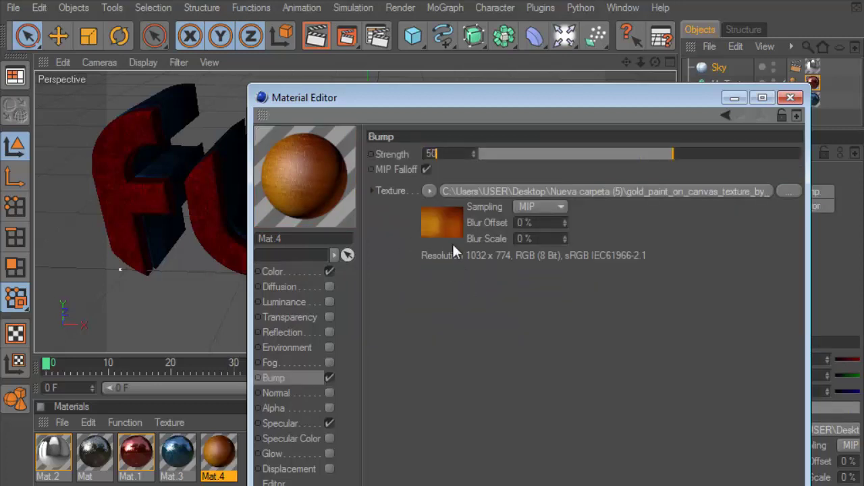
pyautogui.press('Return')
pyautogui.write('100')
pyautogui.press('Return')
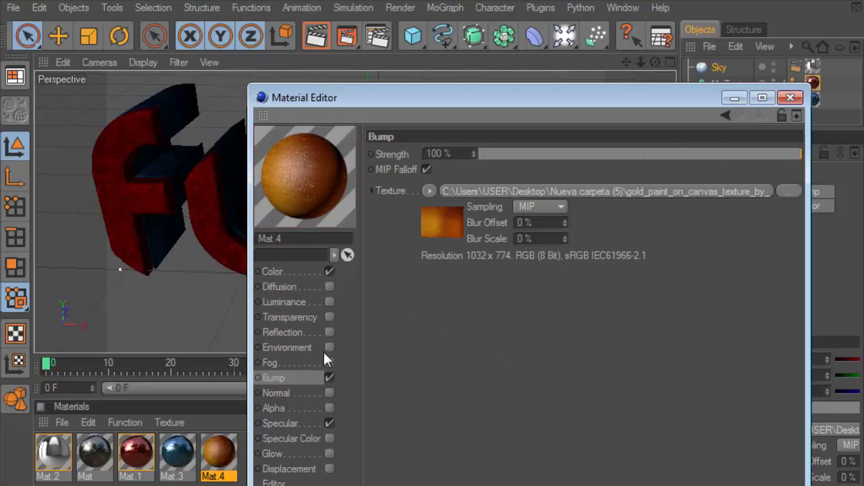
# Paste the gold texture into Diffusion with Add mix mode and set Specular mode to Metal.
pyautogui.click(328, 287)
pyautogui.click(453, 221)
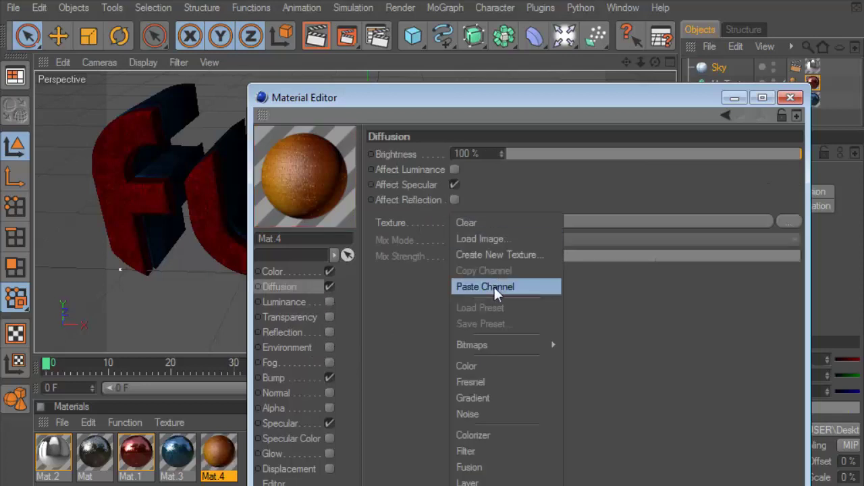
pyautogui.click(495, 287)
pyautogui.click(280, 422)
pyautogui.click(435, 206)
pyautogui.click(446, 239)
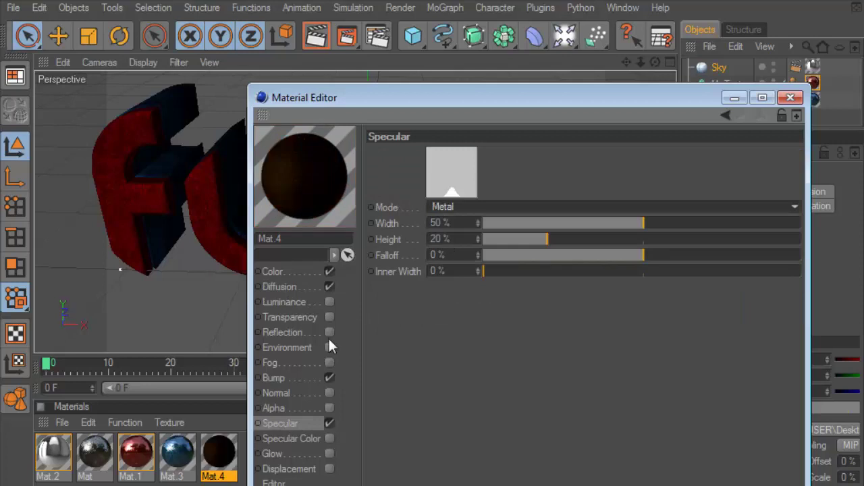
pyautogui.click(313, 288)
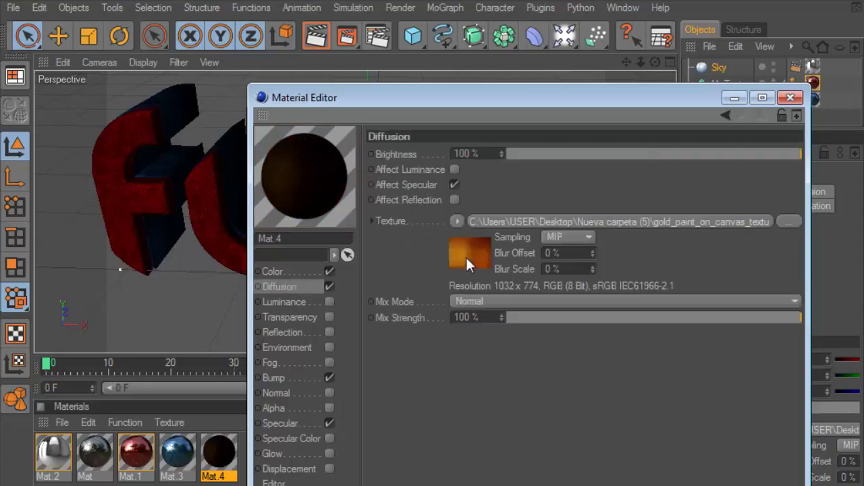
pyautogui.click(466, 301)
pyautogui.click(459, 335)
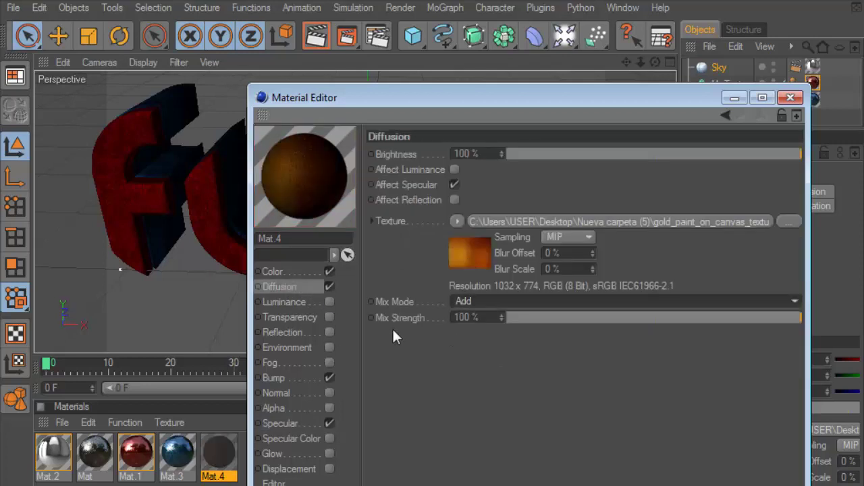
# Enable Reflection with the gold paint texture and apply Mat.4 to the MoText object.
pyautogui.click(330, 332)
pyautogui.click(446, 238)
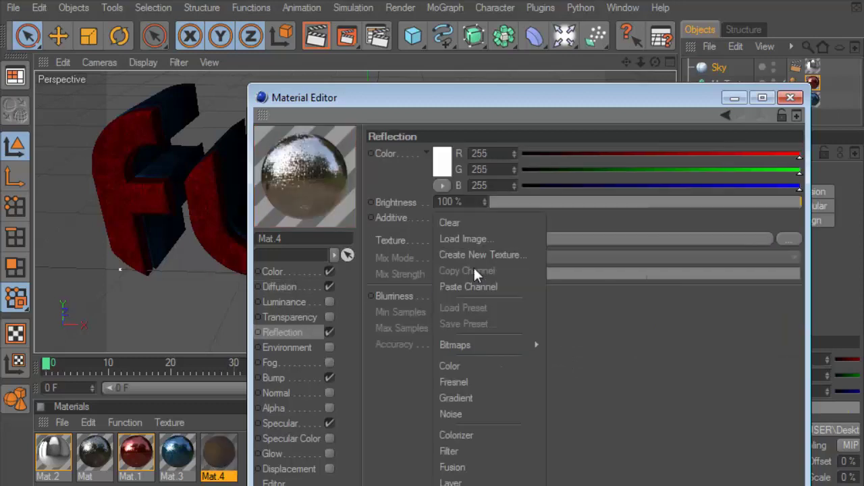
pyautogui.click(479, 290)
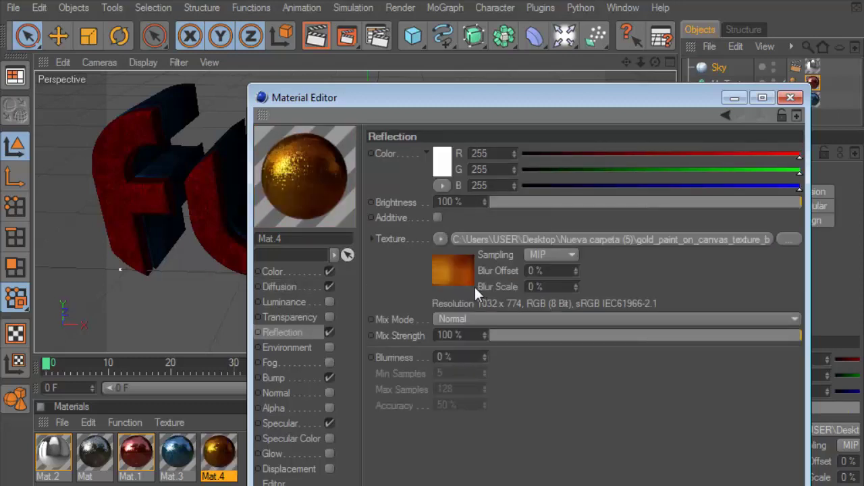
pyautogui.click(793, 99)
pyautogui.moveTo(217, 459)
pyautogui.mouseDown()
pyautogui.moveTo(802, 83)
pyautogui.moveTo(812, 100)
pyautogui.mouseUp()
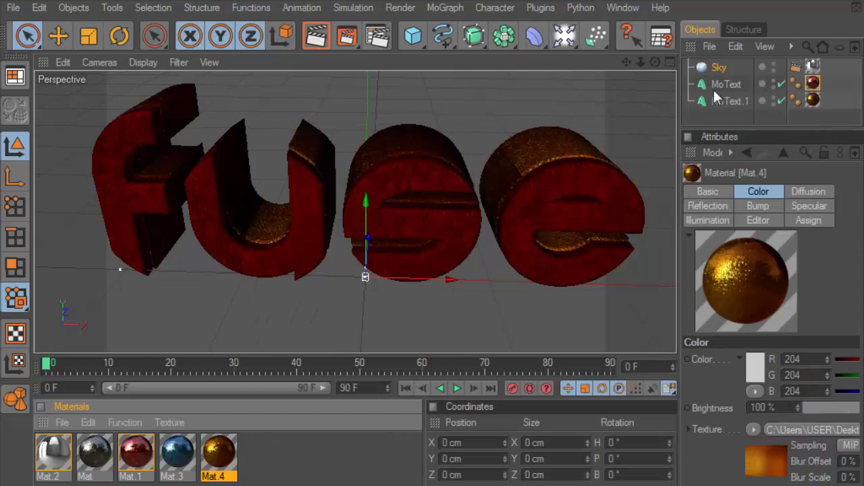
# Orbit around the fuse text and render the viewport.
pyautogui.moveTo(655, 61); pyautogui.dragTo(484, 68)
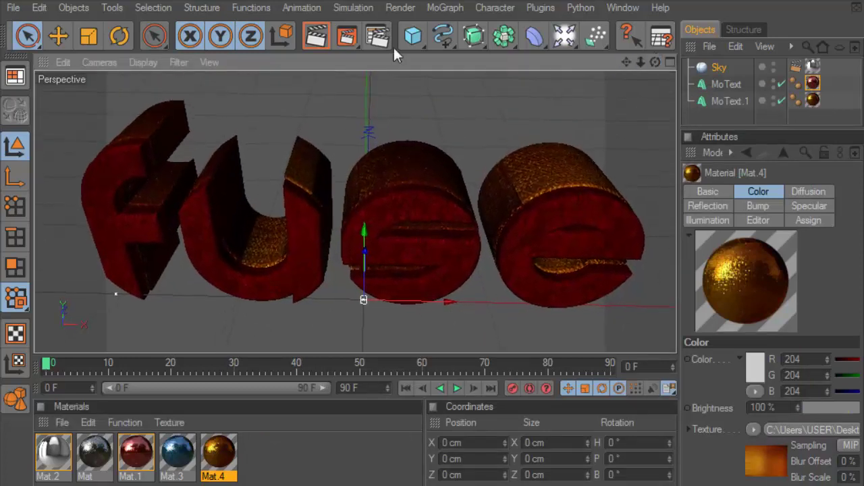
pyautogui.click(310, 39)
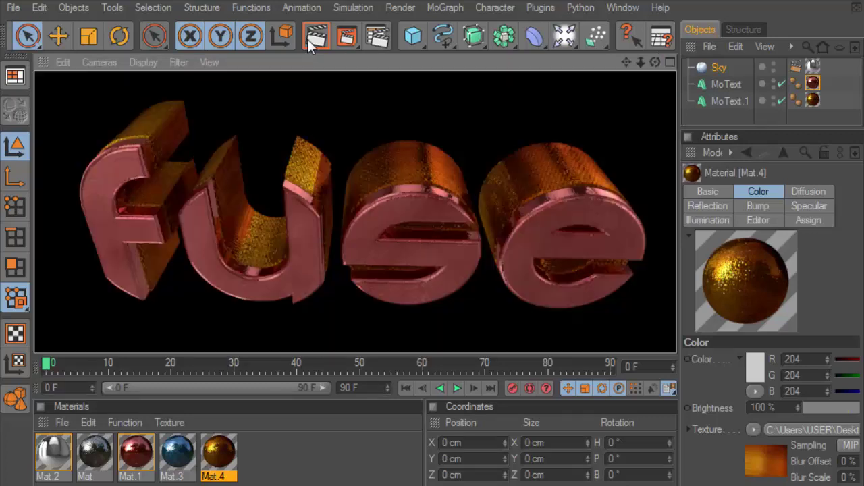
# Clear Mat.4's reflection texture and load the Surfaces > Metal shader instead.
pyautogui.doubleClick(218, 452)
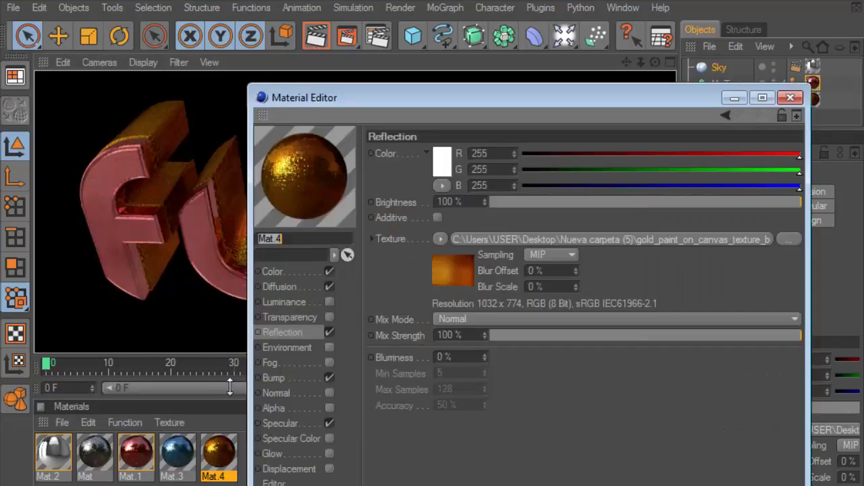
pyautogui.click(439, 241)
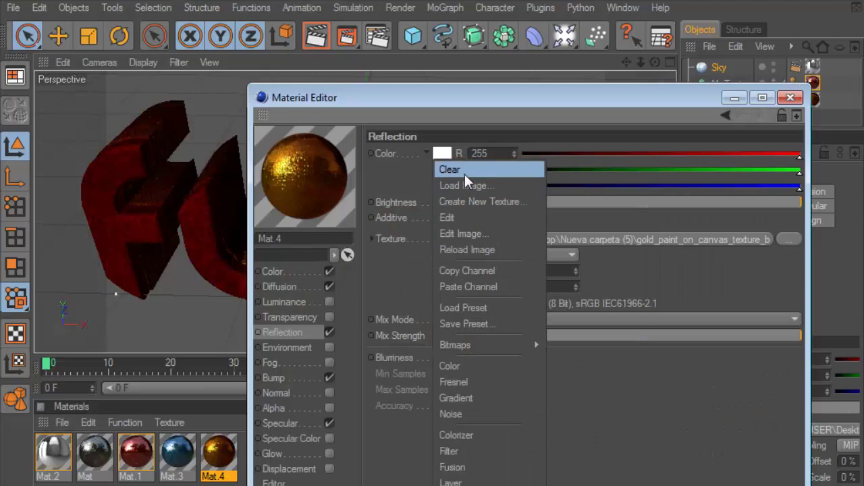
pyautogui.click(465, 174)
pyautogui.click(438, 241)
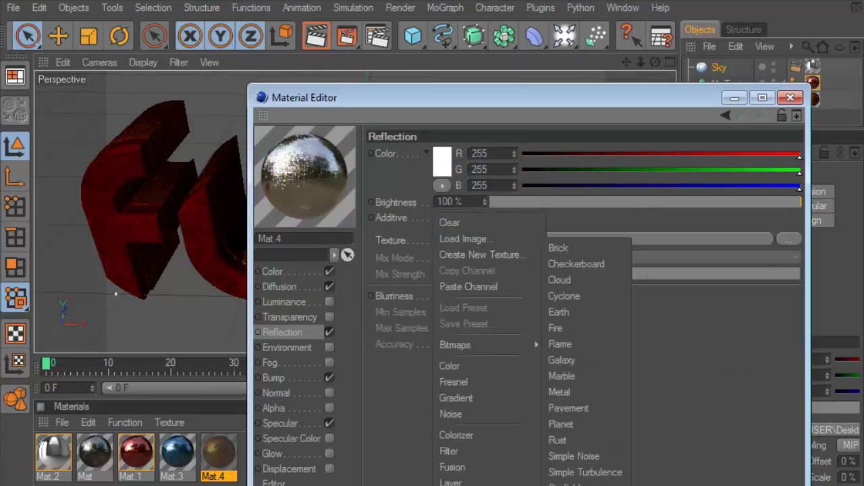
pyautogui.click(543, 391)
pyautogui.click(460, 266)
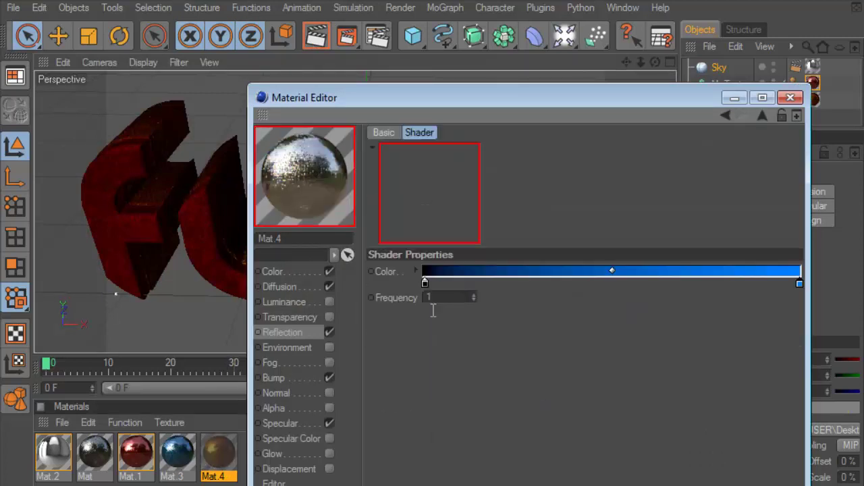
# Grade the Metal gradient from dark orange to pale gold, then render with Ctrl+R.
pyautogui.doubleClick(424, 283)
pyautogui.click(407, 222)
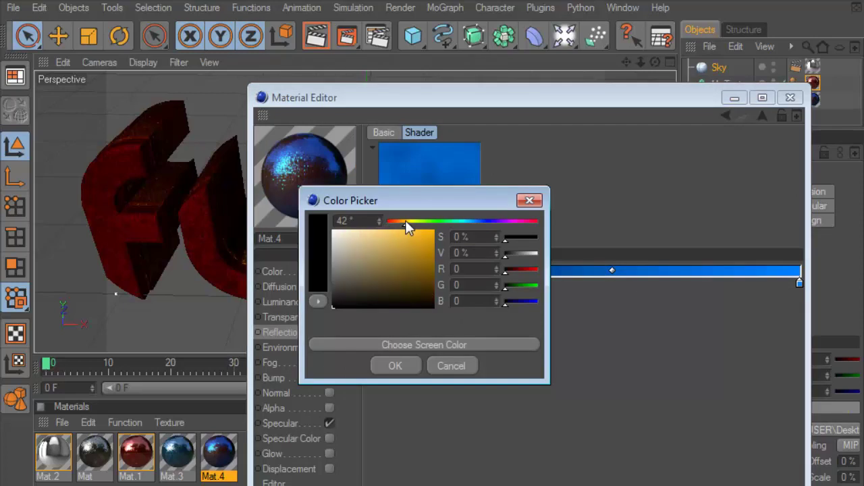
pyautogui.moveTo(415, 269); pyautogui.dragTo(439, 272)
pyautogui.click(399, 367)
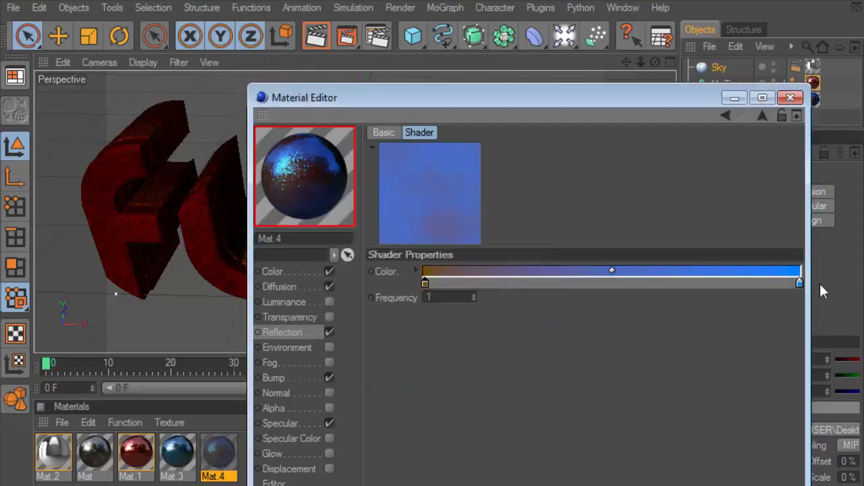
pyautogui.doubleClick(800, 285)
pyautogui.click(721, 222)
pyautogui.click(697, 232)
pyautogui.moveTo(685, 231); pyautogui.dragTo(681, 231)
pyautogui.click(709, 365)
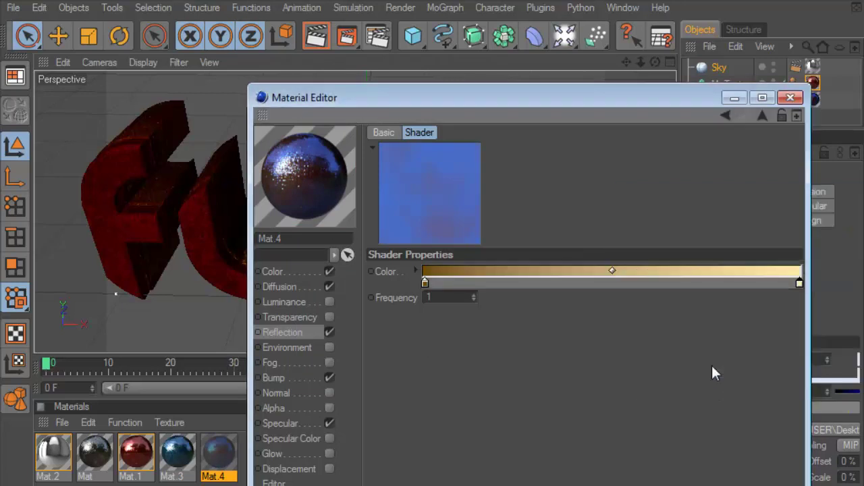
pyautogui.click(792, 98)
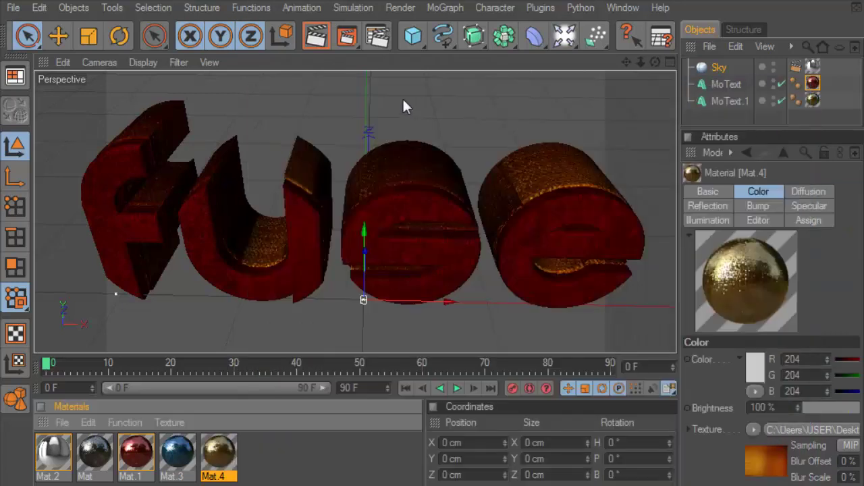
pyautogui.hotkey('ctrl', 'r')
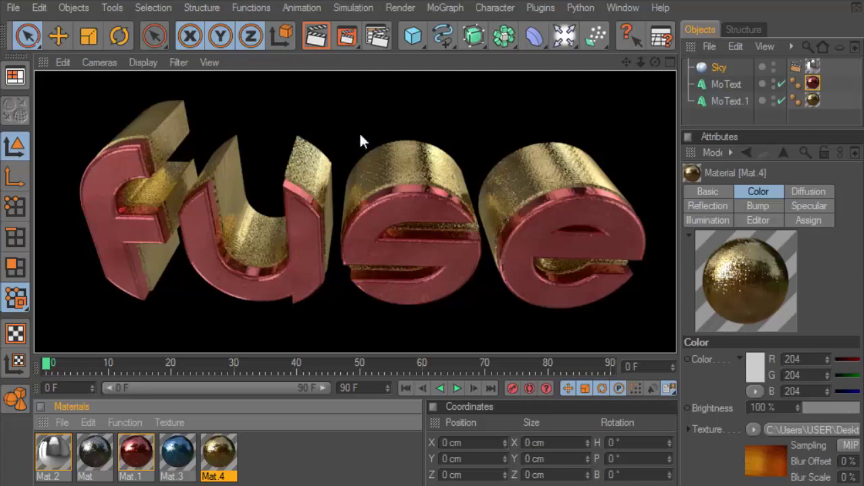
# Raise Mat.4's bump strength to 200% and render the viewport.
pyautogui.doubleClick(211, 457)
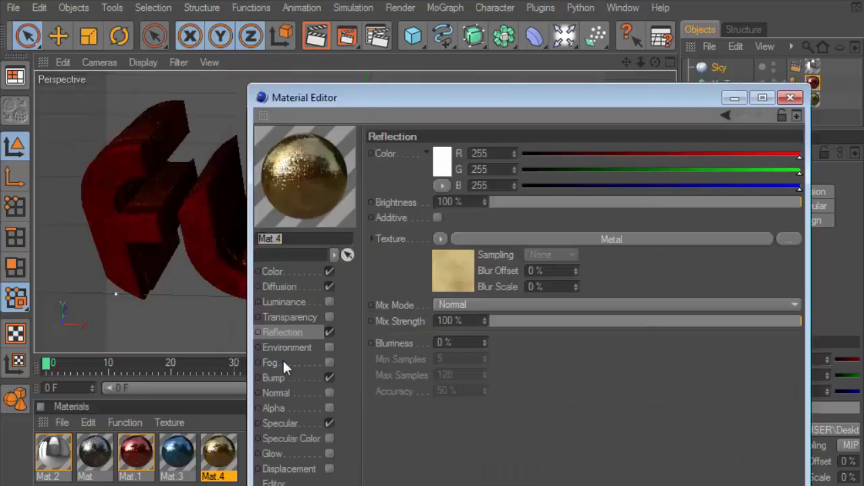
pyautogui.click(292, 378)
pyautogui.click(462, 159)
pyautogui.write('200')
pyautogui.press('Return')
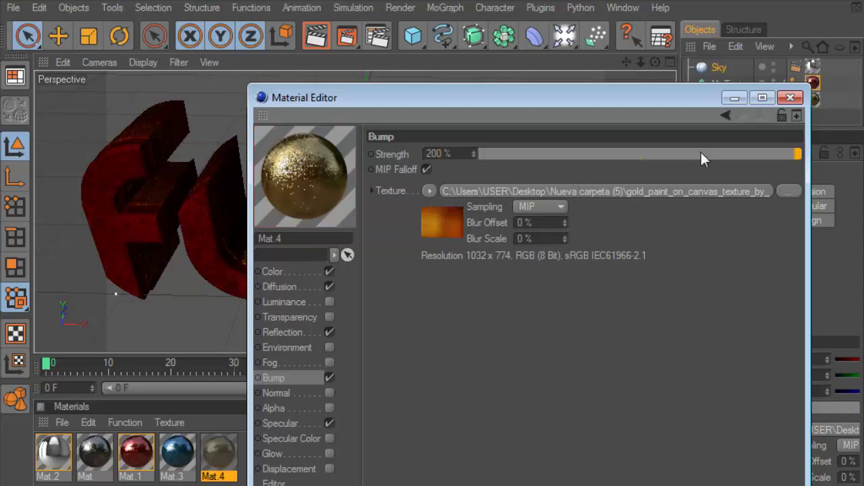
pyautogui.click(790, 97)
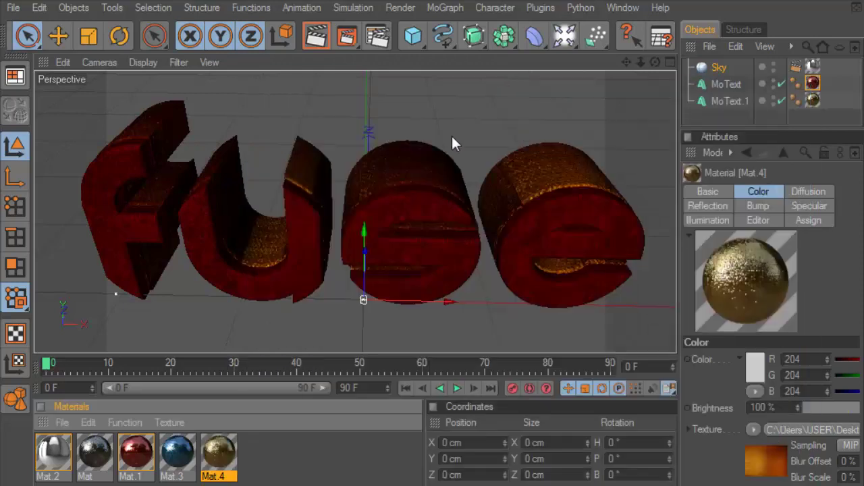
pyautogui.click(327, 42)
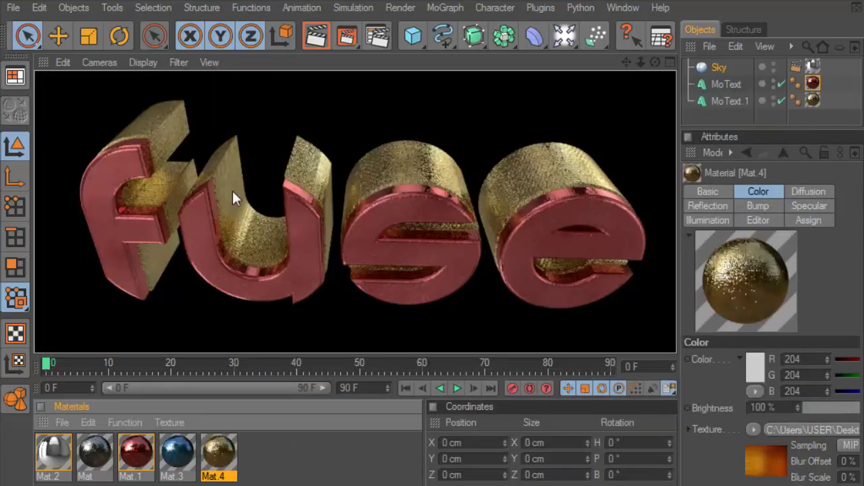
# Recolour the right knot of Mat.4's Metal reflection gradient to a warm yellow.
pyautogui.doubleClick(217, 453)
pyautogui.click(461, 229)
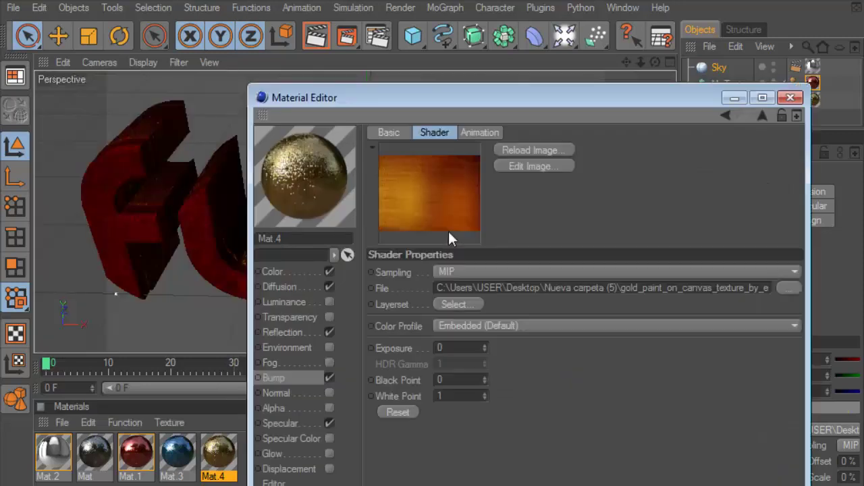
pyautogui.click(306, 330)
pyautogui.click(435, 263)
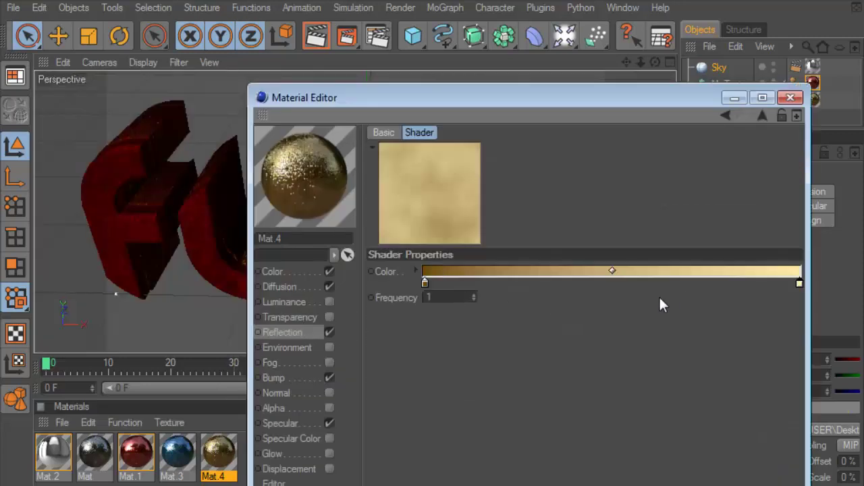
pyautogui.doubleClick(800, 284)
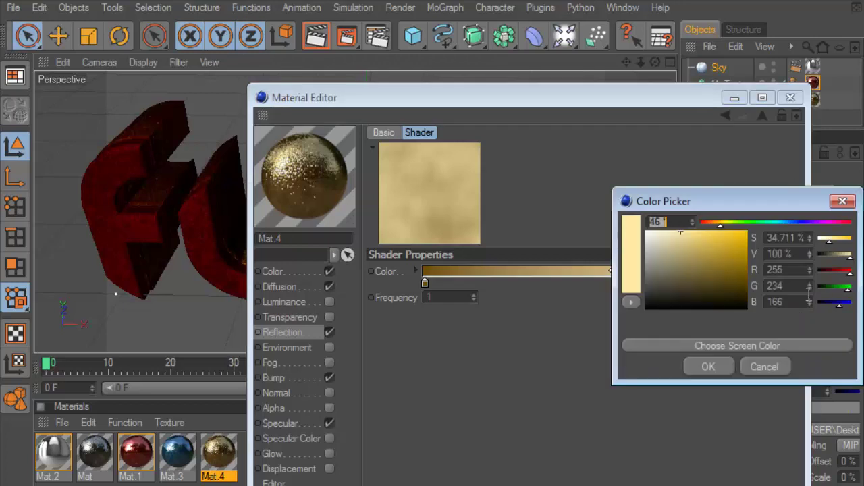
pyautogui.moveTo(720, 224)
pyautogui.mouseDown()
pyautogui.moveTo(700, 226)
pyautogui.moveTo(720, 223)
pyautogui.mouseUp()
pyautogui.click(702, 232)
pyautogui.click(702, 365)
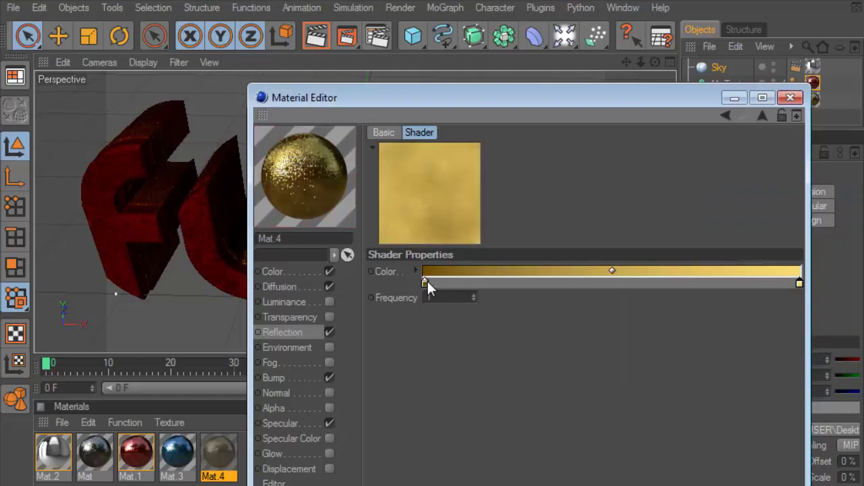
# Shift the gradient's left knot to a deeper, slightly brighter orange.
pyautogui.doubleClick(425, 282)
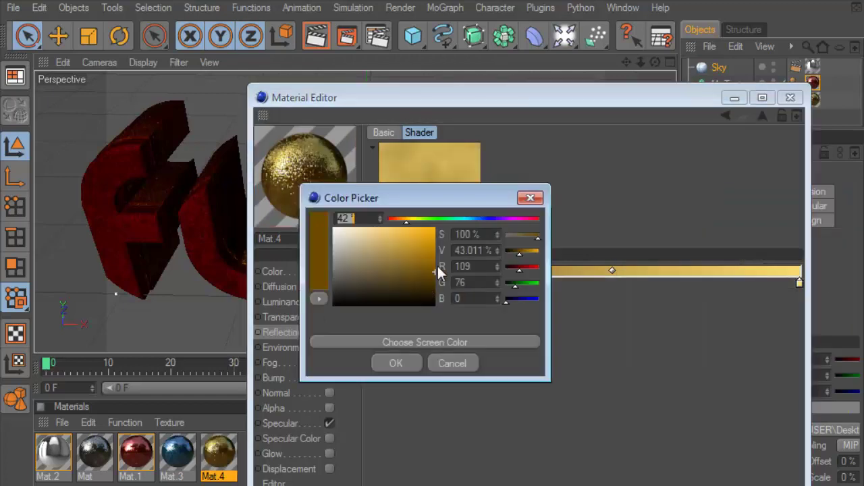
pyautogui.moveTo(408, 218); pyautogui.dragTo(401, 218)
pyautogui.click(428, 257)
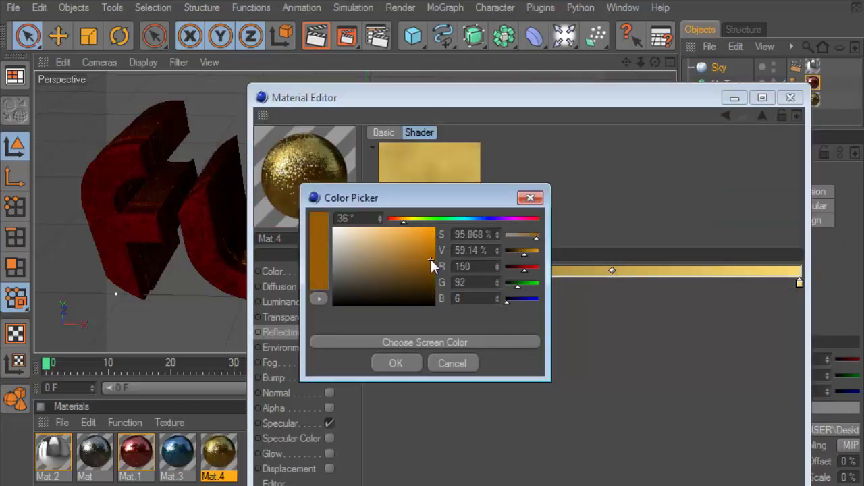
pyautogui.click(398, 363)
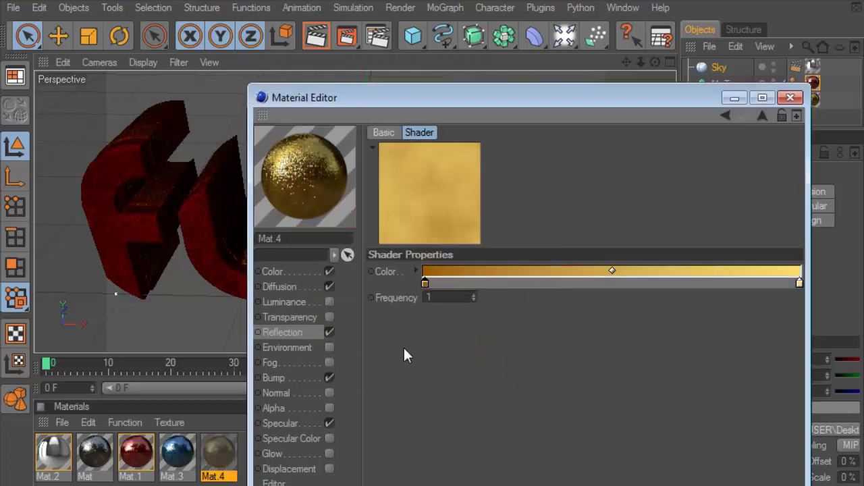
pyautogui.click(791, 98)
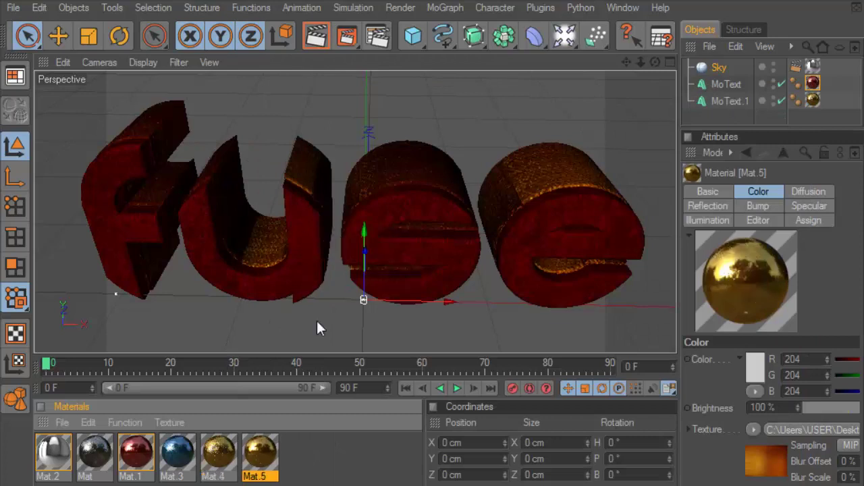
# Undo the extra material and create a fresh Mat.5 at the end of the materials.
pyautogui.hotkey('ctrl', 'z')
pyautogui.click(88, 423)
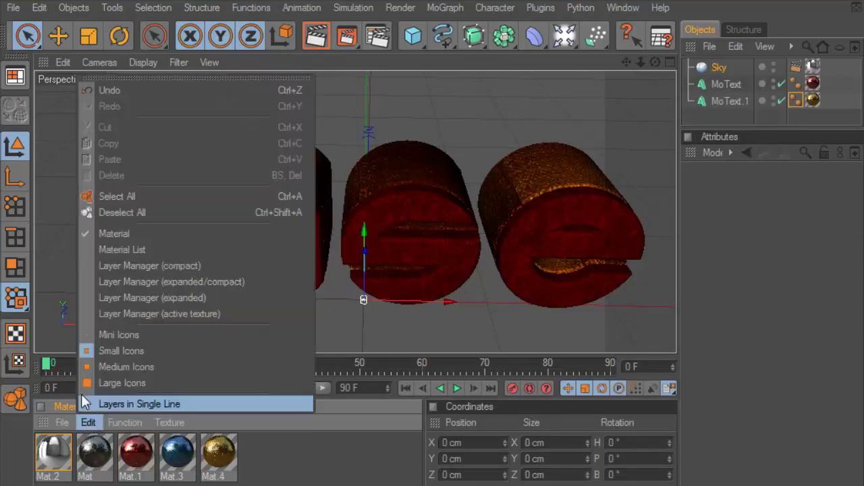
pyautogui.click(59, 422)
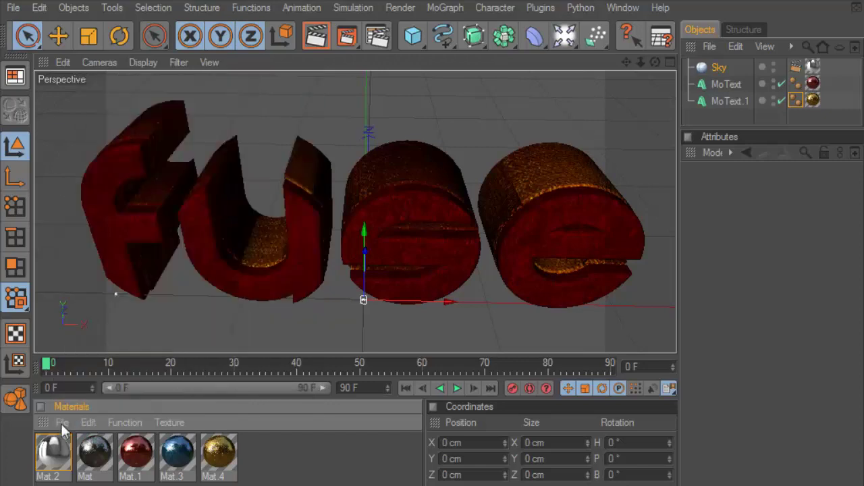
pyautogui.click(61, 423)
pyautogui.click(105, 223)
pyautogui.moveTo(52, 452); pyautogui.dragTo(287, 452)
pyautogui.doubleClick(258, 449)
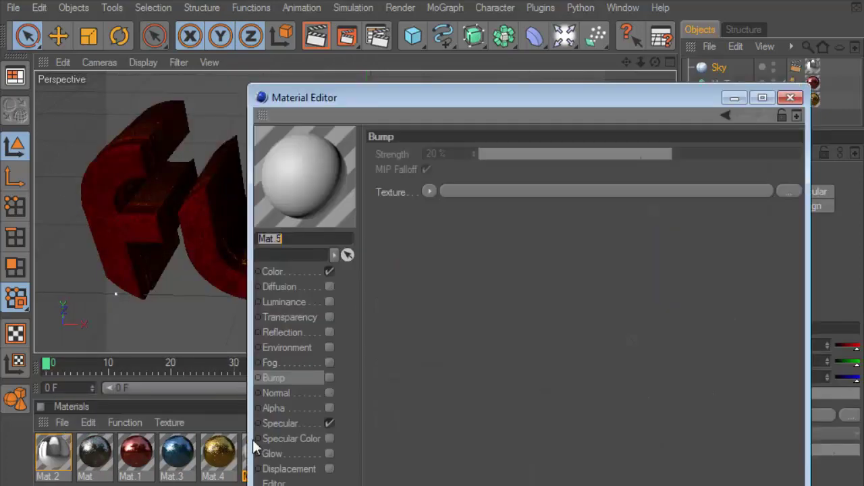
# Copy Mat.5's images 2.jpg colour texture into its Bump channel at 50% strength.
pyautogui.click(278, 271)
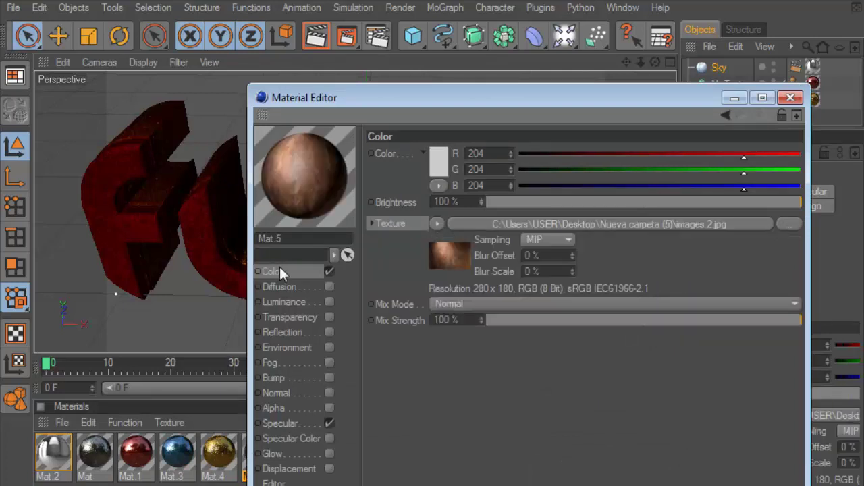
pyautogui.click(438, 224)
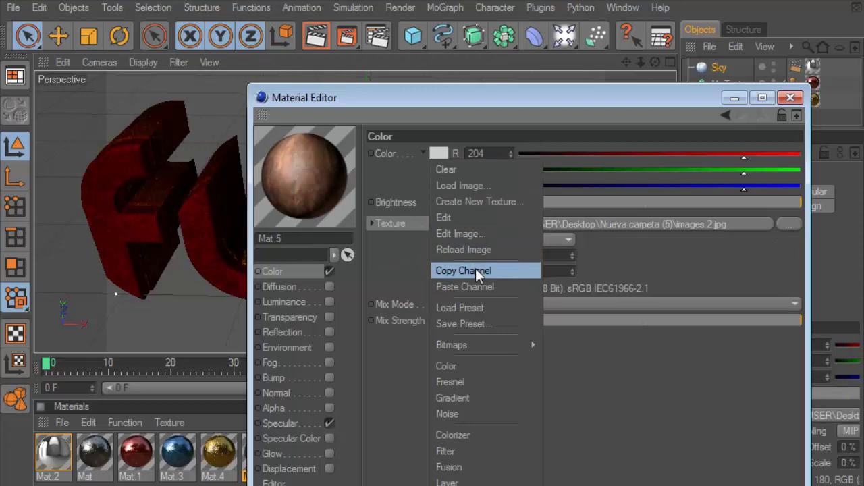
pyautogui.click(475, 268)
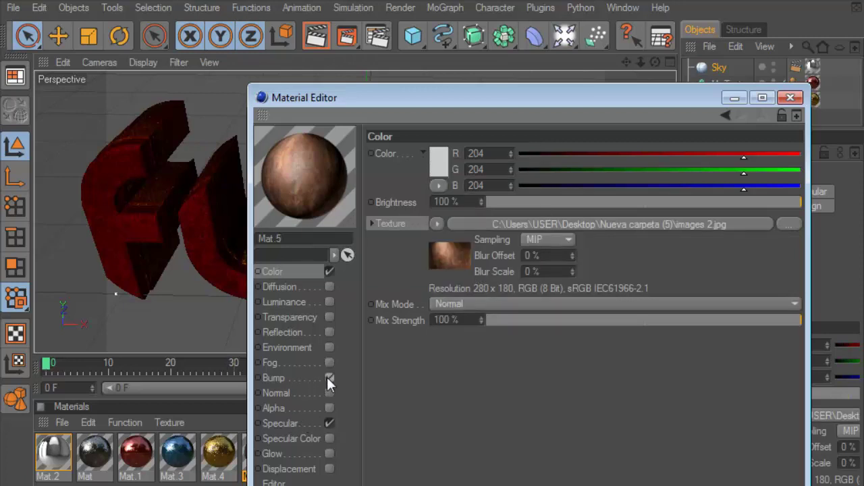
pyautogui.click(329, 377)
pyautogui.click(430, 192)
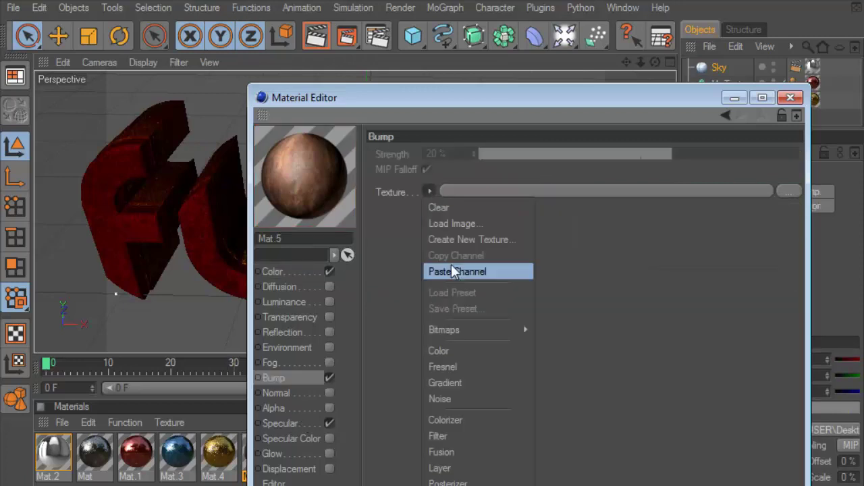
pyautogui.click(452, 268)
pyautogui.doubleClick(443, 154)
pyautogui.write('4')
pyautogui.press('Return')
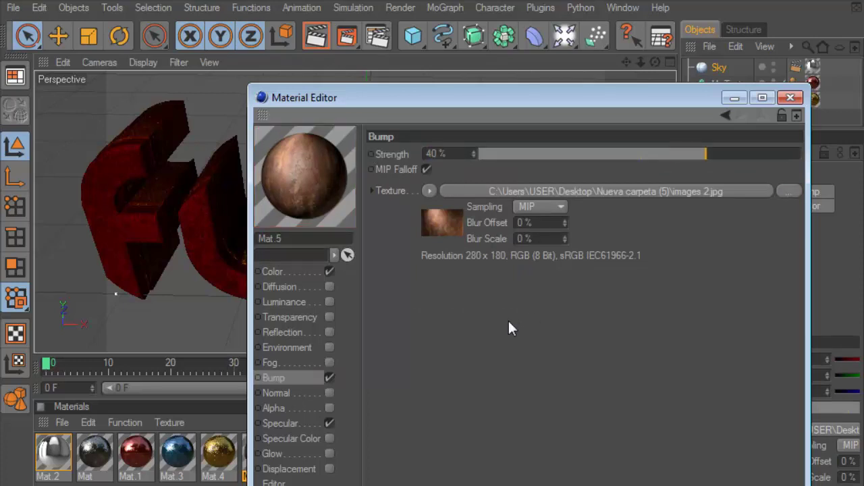
pyautogui.doubleClick(436, 154)
pyautogui.press('Return')
# Set Mat.5's specular to Metal and paste the texture into Diffusion with Add mix mode.
pyautogui.click(295, 423)
pyautogui.click(472, 208)
pyautogui.click(469, 238)
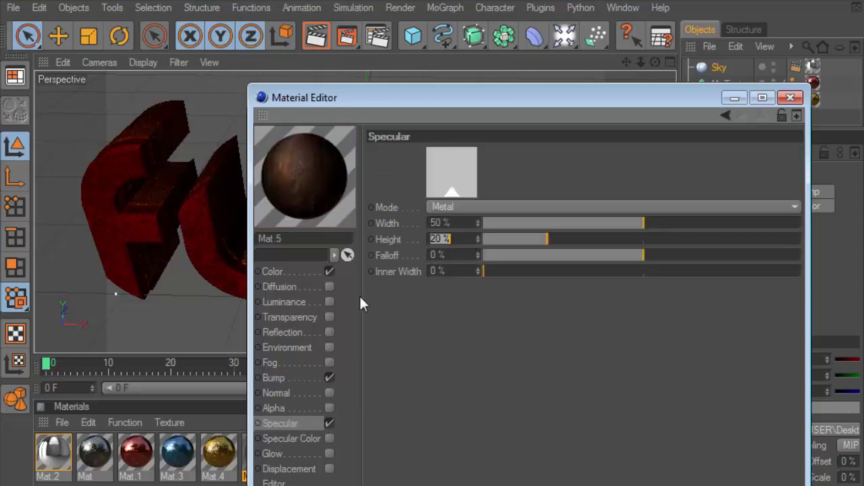
pyautogui.click(326, 287)
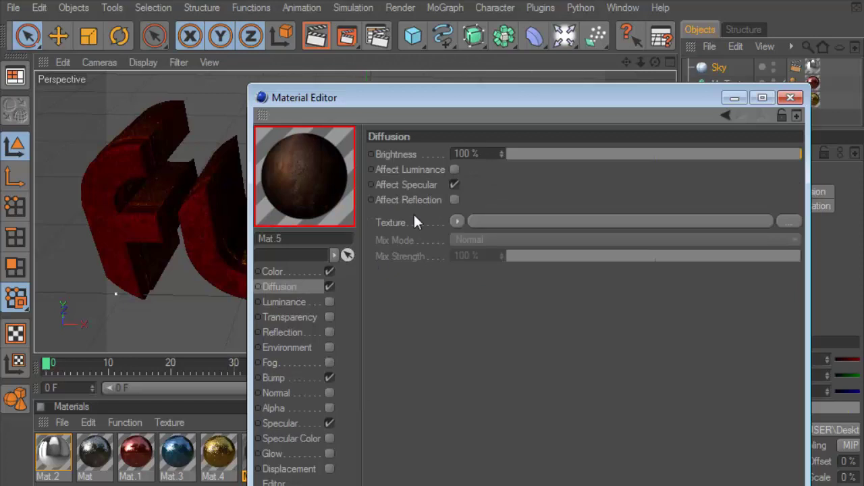
pyautogui.click(457, 221)
pyautogui.click(473, 284)
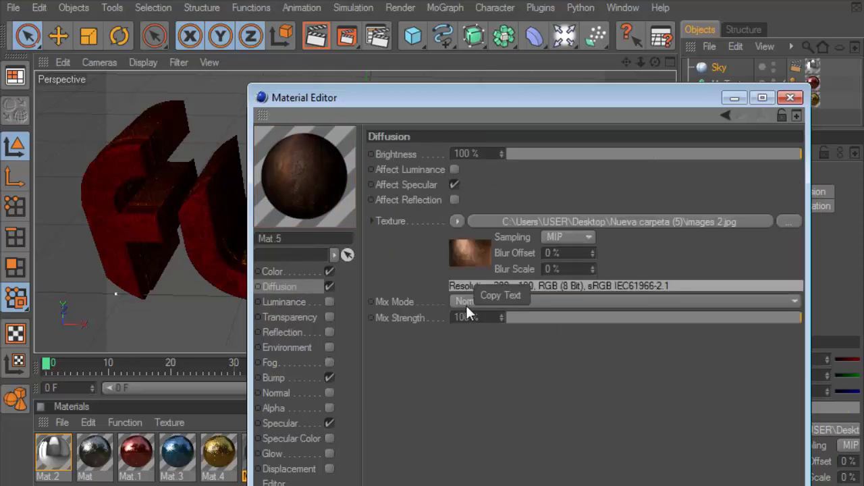
pyautogui.click(469, 301)
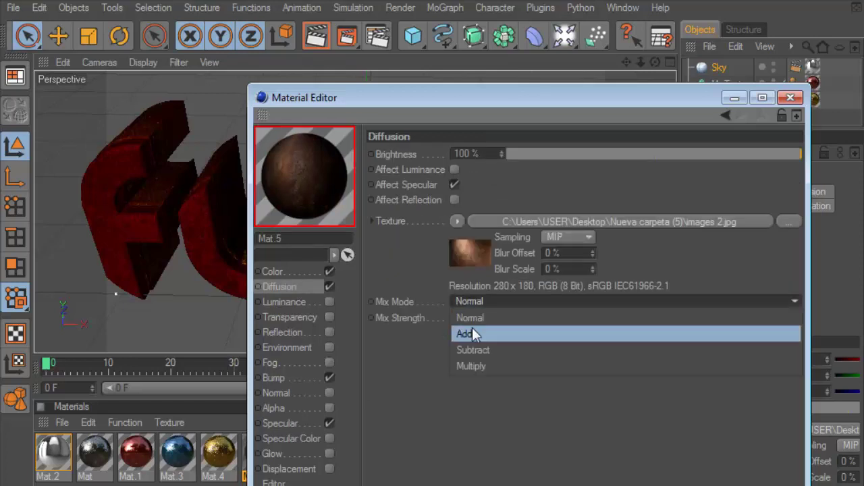
pyautogui.click(472, 333)
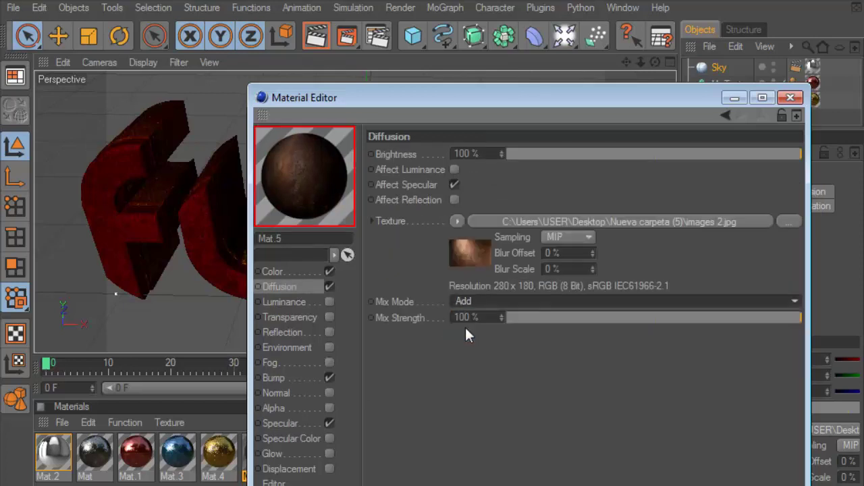
# Paste the texture into Mat.5's Reflection, apply Mat.5 to MoText.1 and render.
pyautogui.click(329, 332)
pyautogui.click(442, 239)
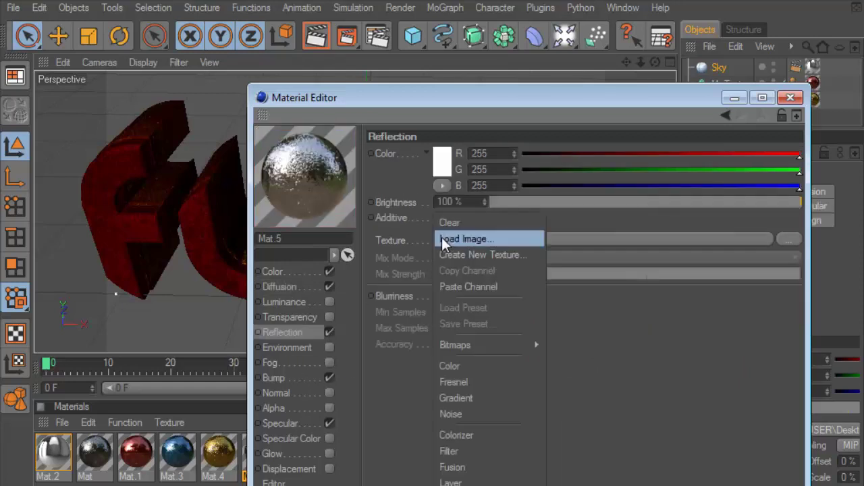
pyautogui.click(479, 287)
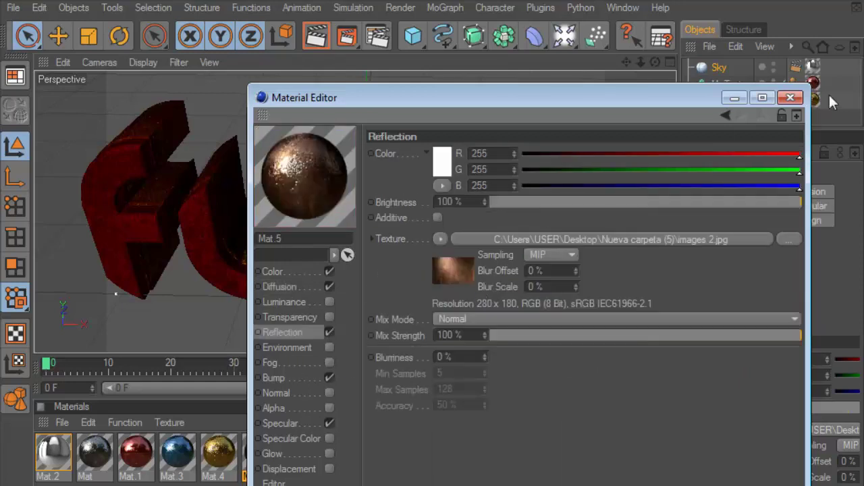
pyautogui.click(791, 97)
pyautogui.moveTo(274, 461)
pyautogui.mouseDown()
pyautogui.moveTo(671, 261)
pyautogui.moveTo(813, 100)
pyautogui.mouseUp()
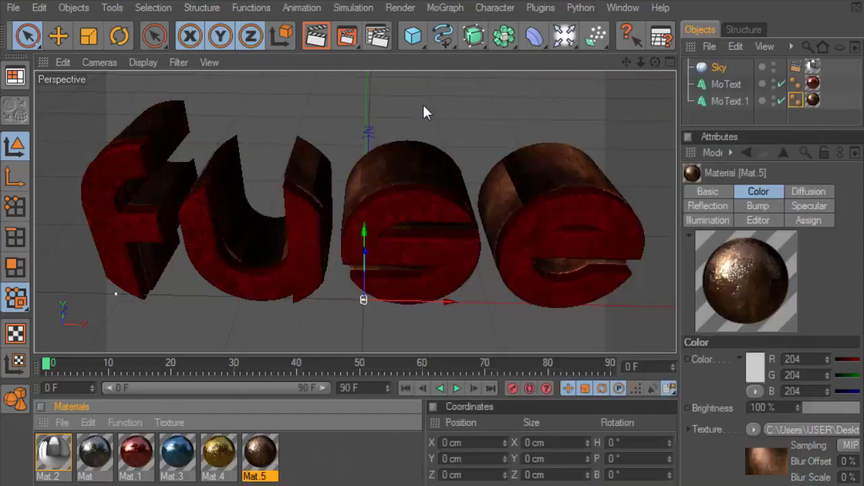
pyautogui.click(310, 39)
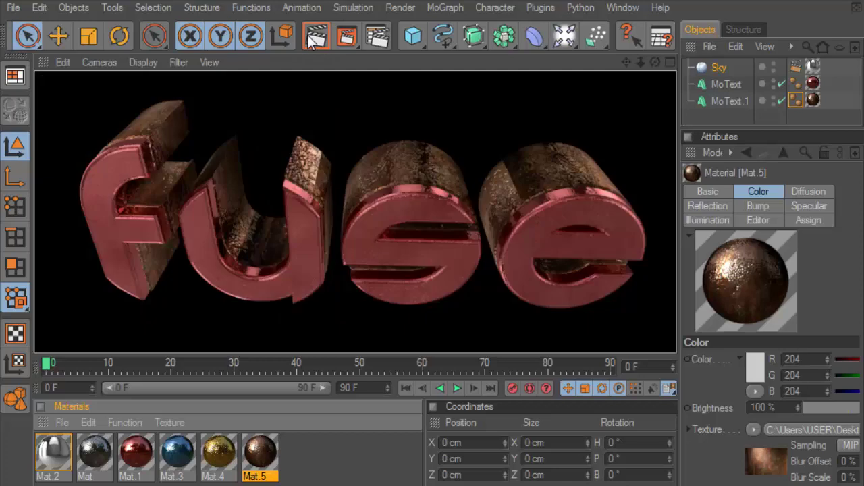
pyautogui.doubleClick(269, 454)
# Clear Mat.5's reflection texture and load the Metal surface shader.
pyautogui.click(440, 239)
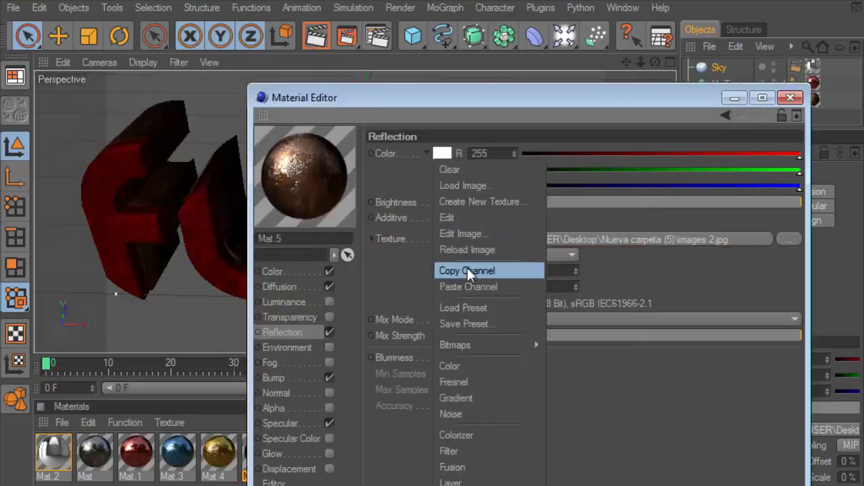
pyautogui.click(469, 170)
pyautogui.click(440, 240)
pyautogui.moveTo(472, 481)
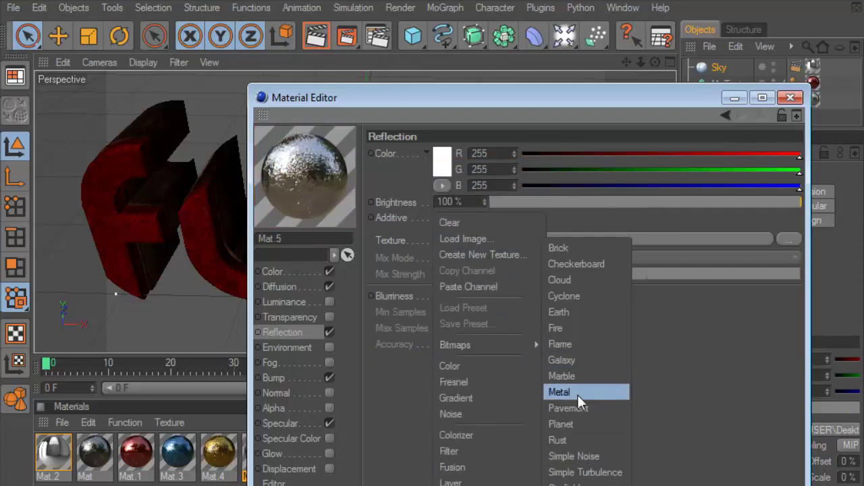
pyautogui.click(577, 394)
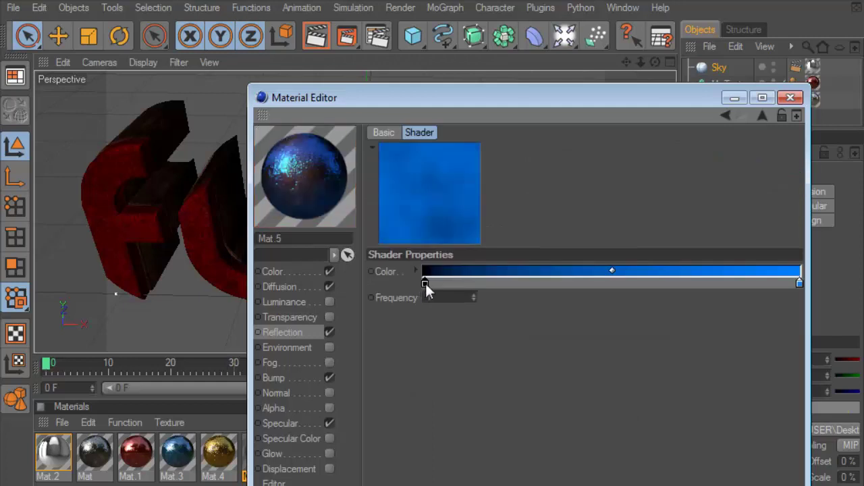
# Grade the Metal gradient from orange to orange-yellow, then render with Ctrl+R.
pyautogui.doubleClick(424, 281)
pyautogui.moveTo(399, 219); pyautogui.dragTo(442, 268)
pyautogui.click(422, 365)
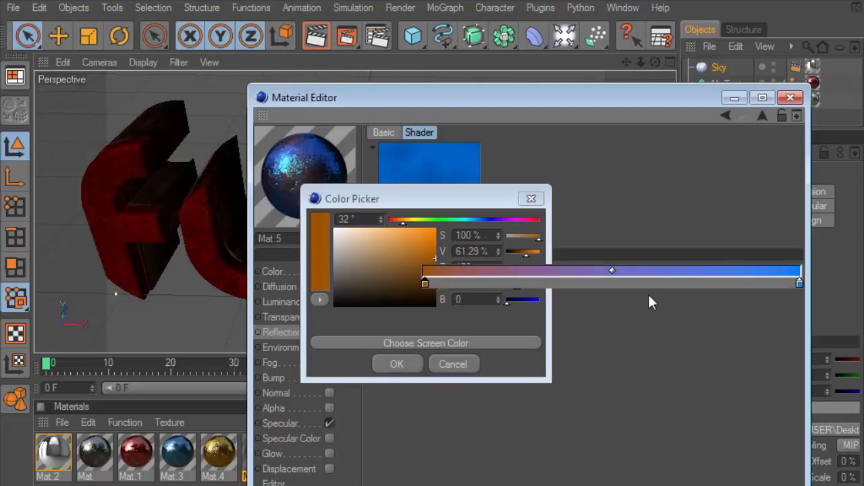
pyautogui.doubleClick(799, 283)
pyautogui.moveTo(715, 222)
pyautogui.mouseDown()
pyautogui.moveTo(717, 237)
pyautogui.moveTo(727, 230)
pyautogui.moveTo(719, 222)
pyautogui.mouseUp()
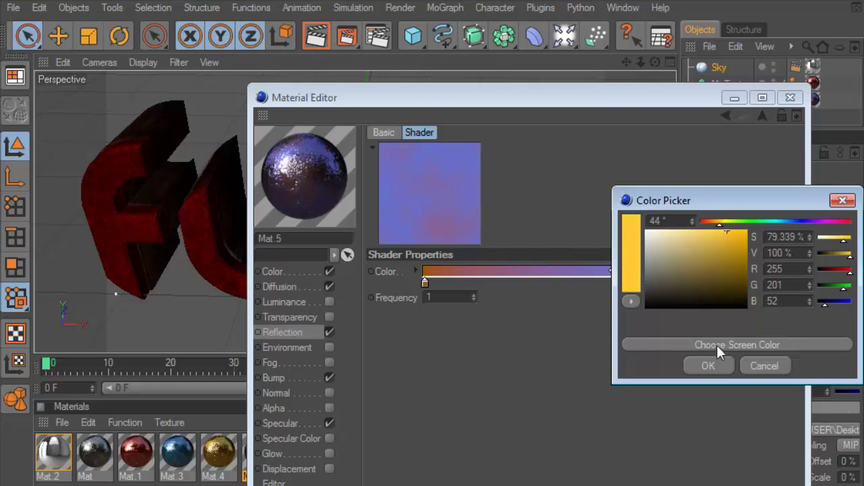
pyautogui.click(708, 366)
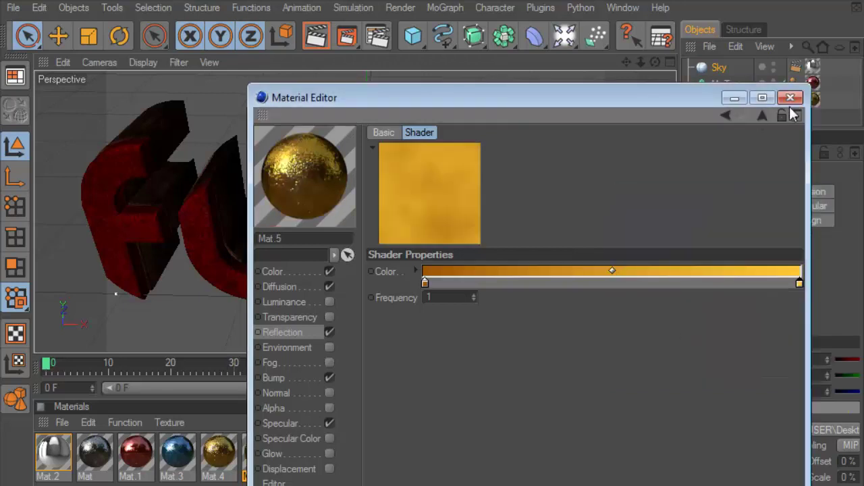
pyautogui.click(790, 101)
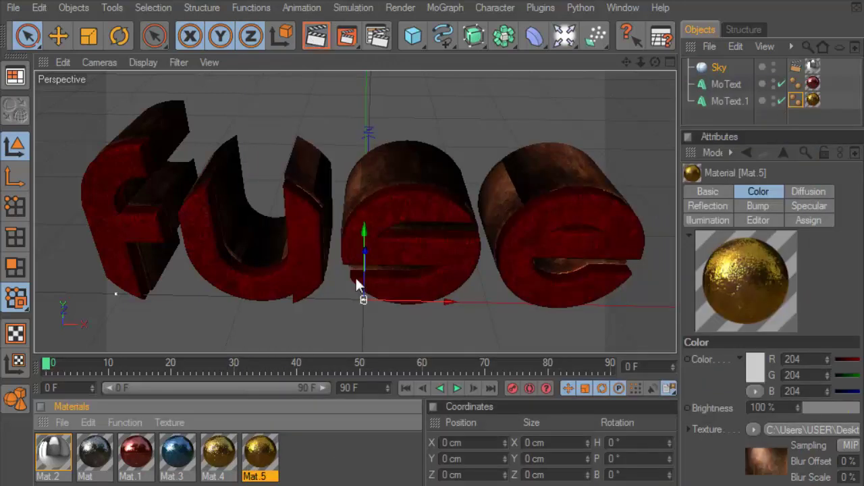
pyautogui.hotkey('ctrl', 'r')
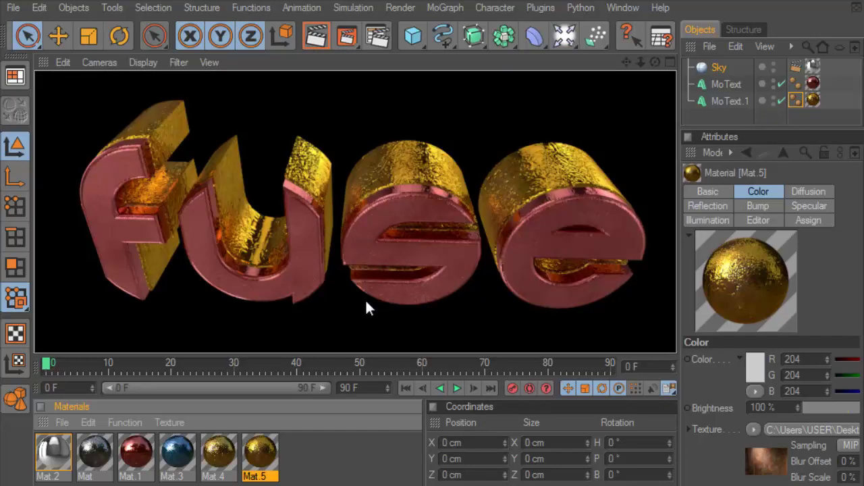
# Change the left knot of Mat.5's Metal gradient to a deep reddish brown.
pyautogui.doubleClick(260, 451)
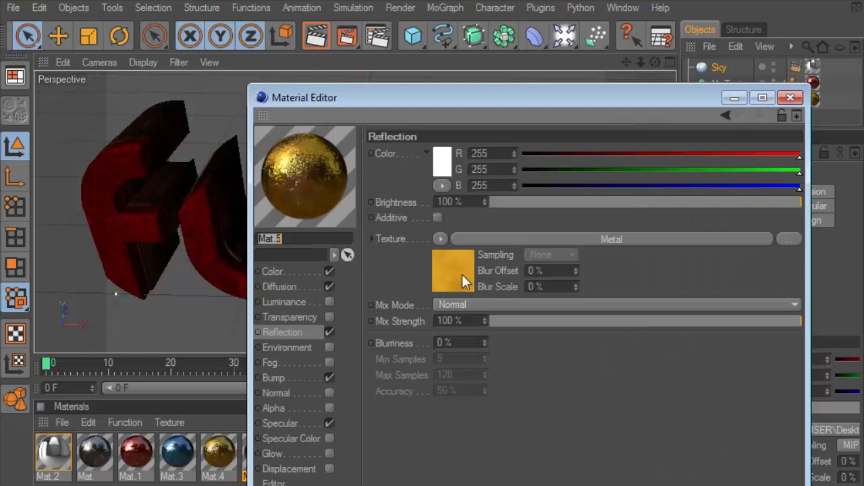
pyautogui.click(463, 280)
pyautogui.doubleClick(424, 283)
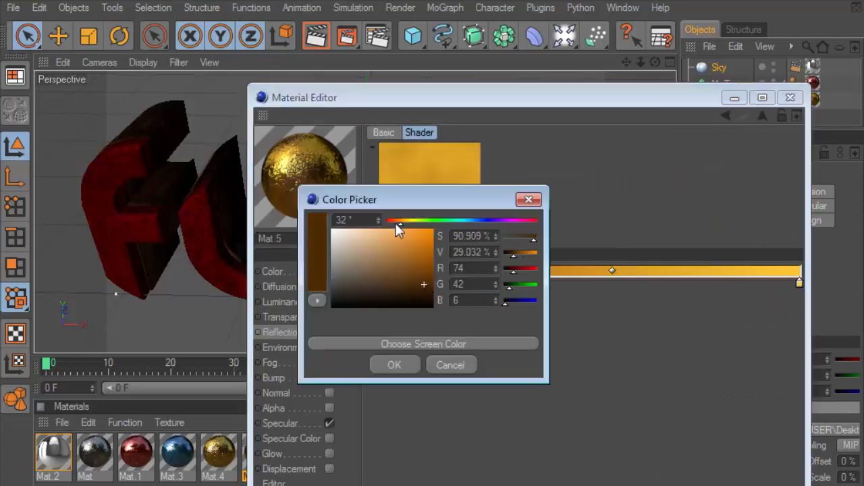
pyautogui.moveTo(398, 225); pyautogui.dragTo(394, 223)
pyautogui.moveTo(414, 268); pyautogui.dragTo(418, 286)
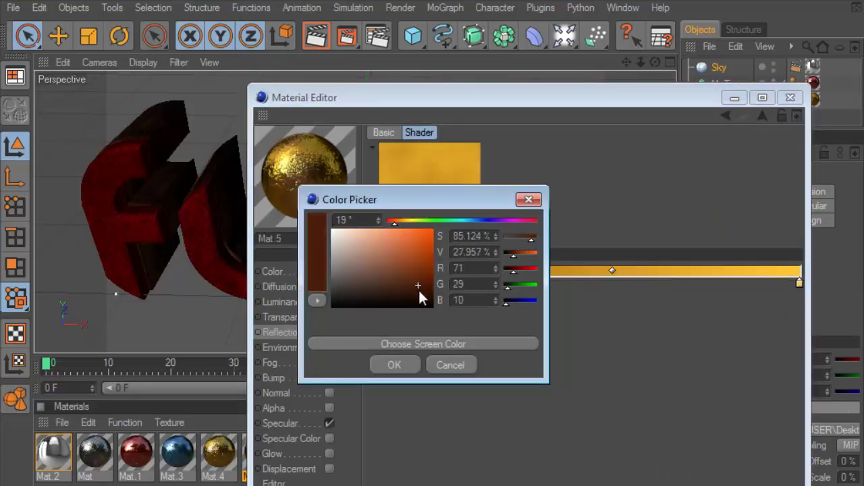
pyautogui.click(394, 365)
# Lighten the gradient's right knot to a pale tan and render the copper-sided text.
pyautogui.doubleClick(800, 284)
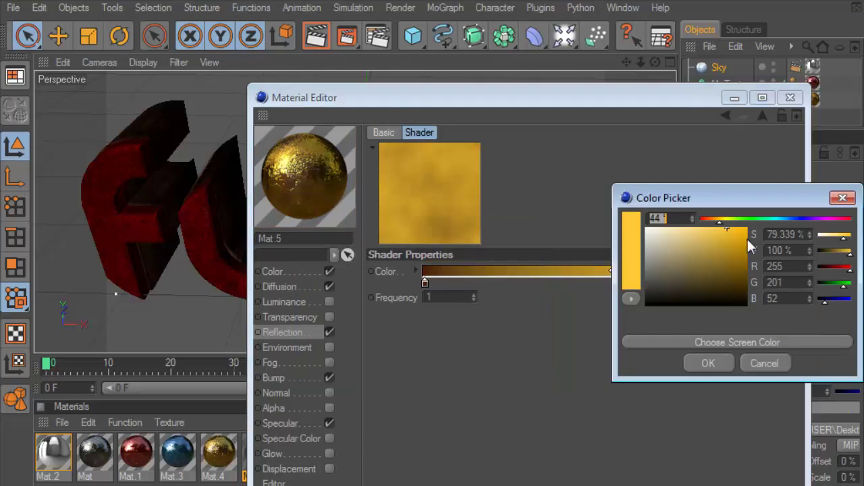
pyautogui.moveTo(718, 220); pyautogui.dragTo(715, 220)
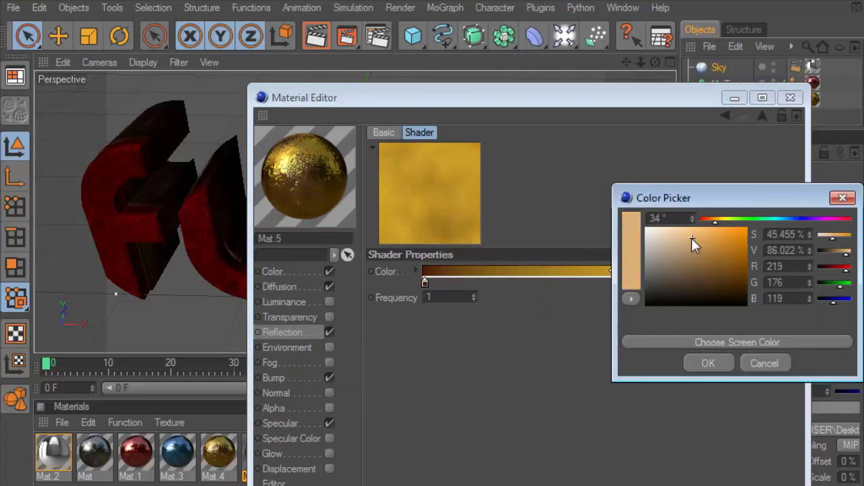
pyautogui.moveTo(691, 238)
pyautogui.mouseDown()
pyautogui.moveTo(706, 218)
pyautogui.moveTo(689, 260)
pyautogui.mouseUp()
pyautogui.click(711, 219)
pyautogui.click(711, 219)
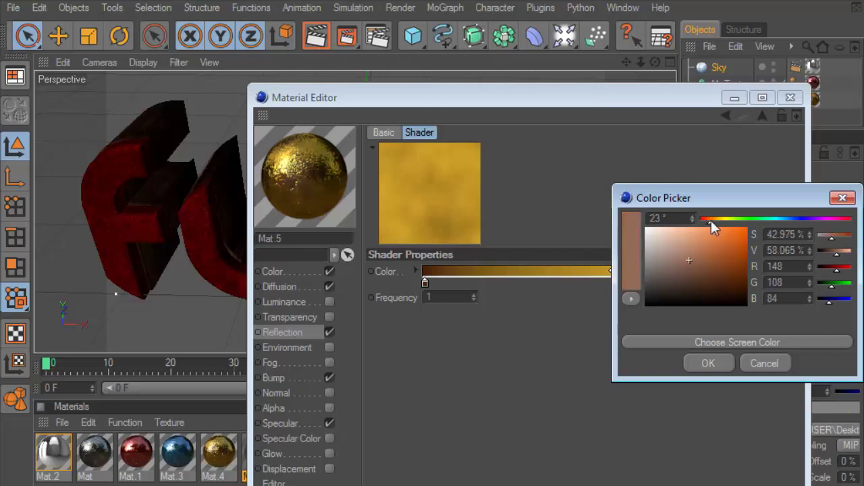
pyautogui.click(679, 247)
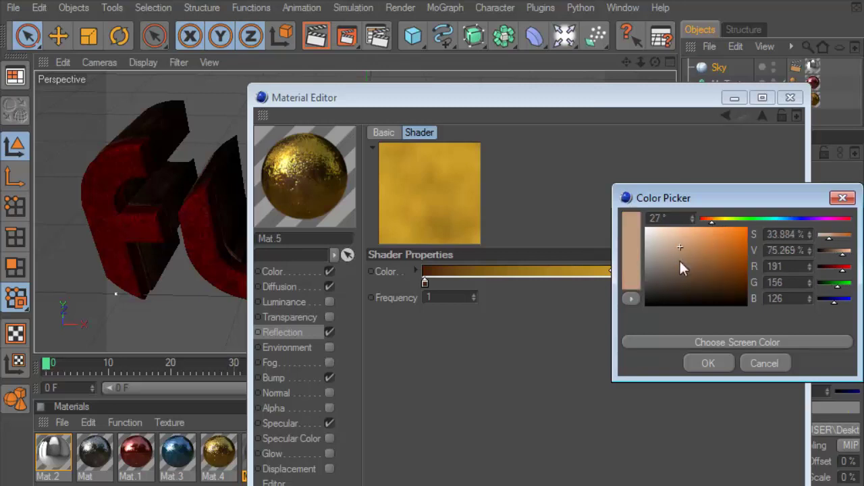
pyautogui.click(707, 363)
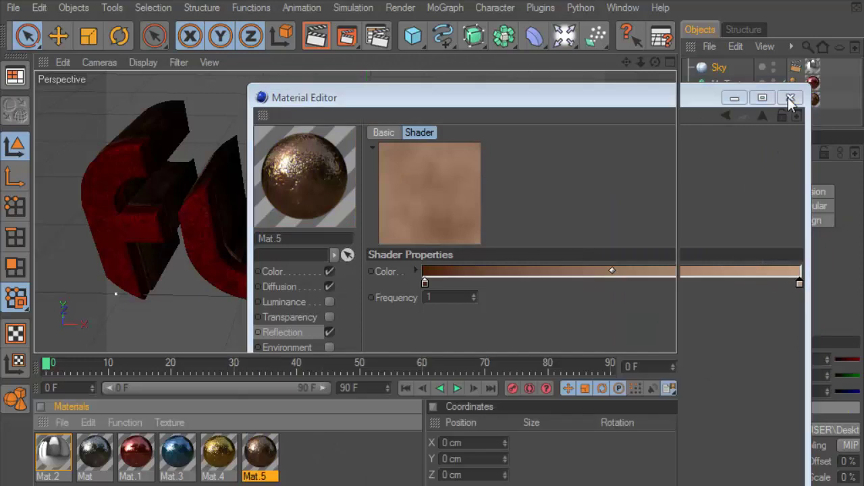
pyautogui.click(790, 98)
pyautogui.click(303, 36)
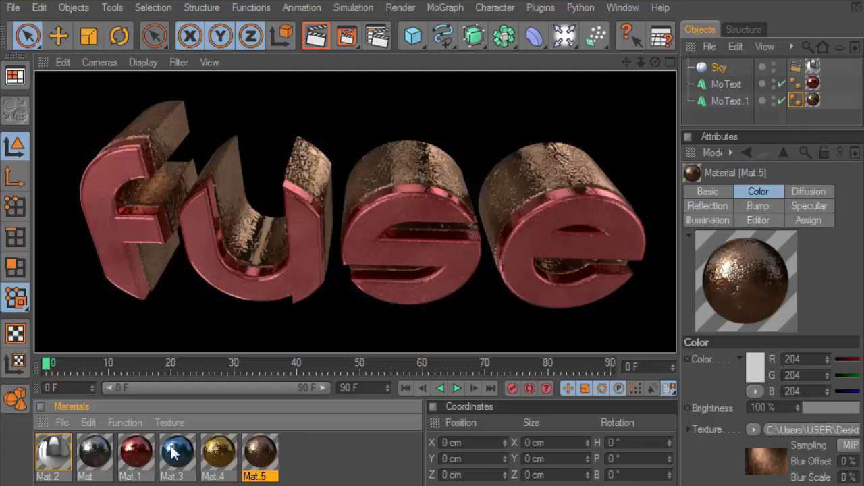
pyautogui.moveTo(311, 457); pyautogui.dragTo(75, 466)
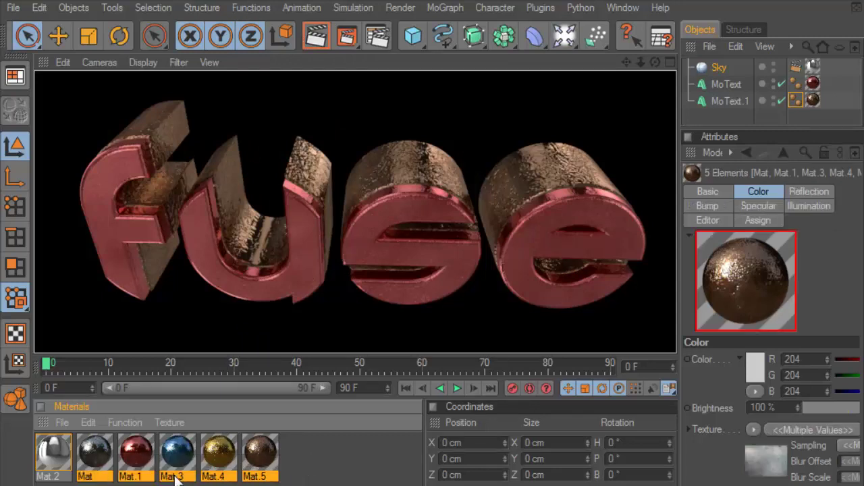
# Duplicate the dark metal material Mat as a new material, Mat.6.
pyautogui.doubleClick(297, 452)
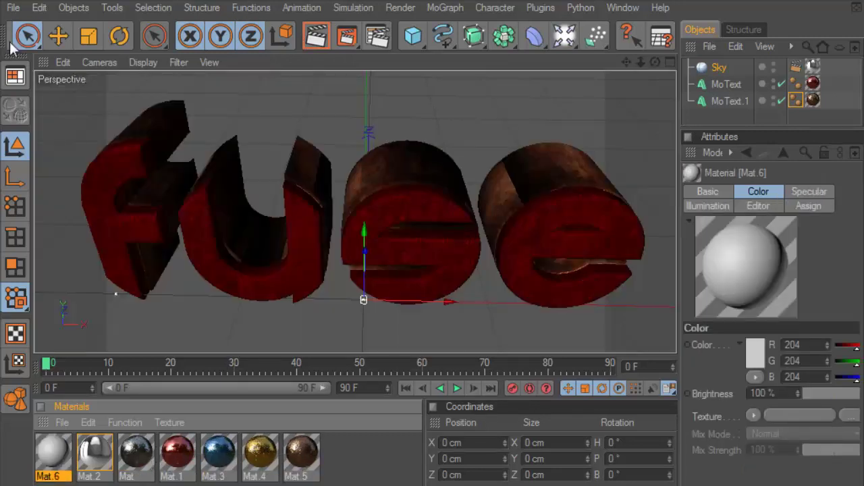
pyautogui.click(39, 8)
pyautogui.click(51, 31)
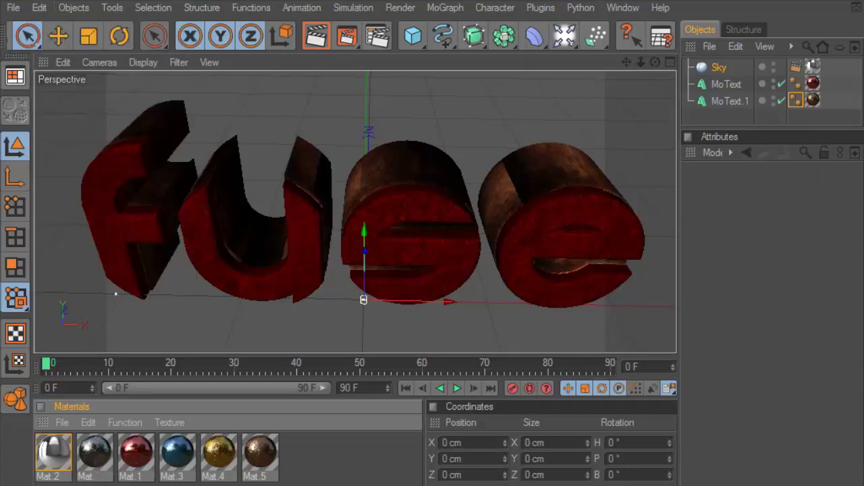
pyautogui.click(95, 454)
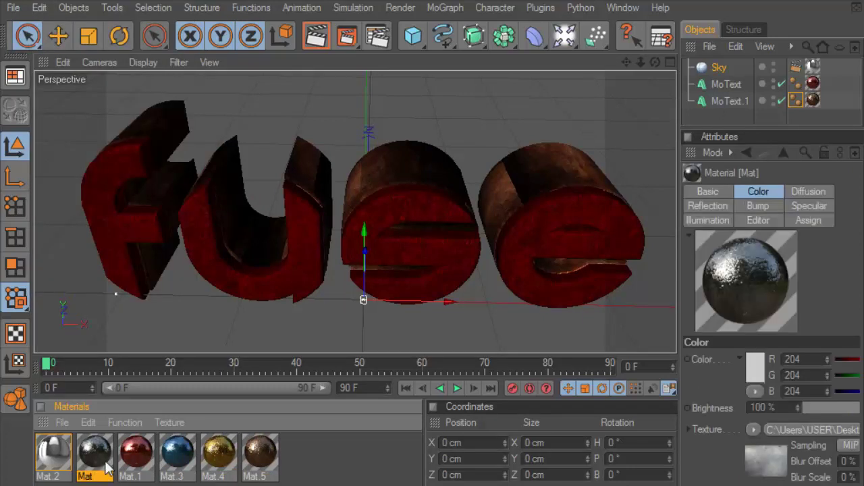
pyautogui.keyDown('ctrl'); pyautogui.moveTo(95, 459); pyautogui.dragTo(312, 461); pyautogui.keyUp('ctrl')
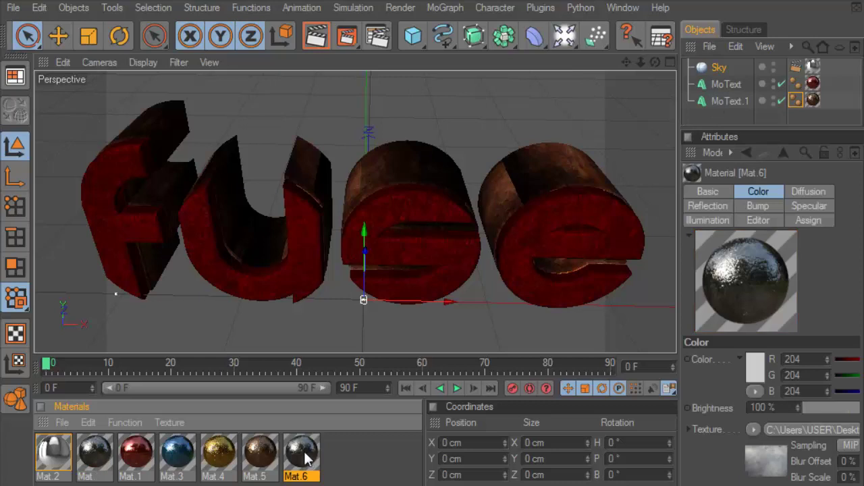
pyautogui.rightClick(312, 462)
# Give Mat.6 a torus preview and a bump strength of 5%.
pyautogui.doubleClick(291, 447)
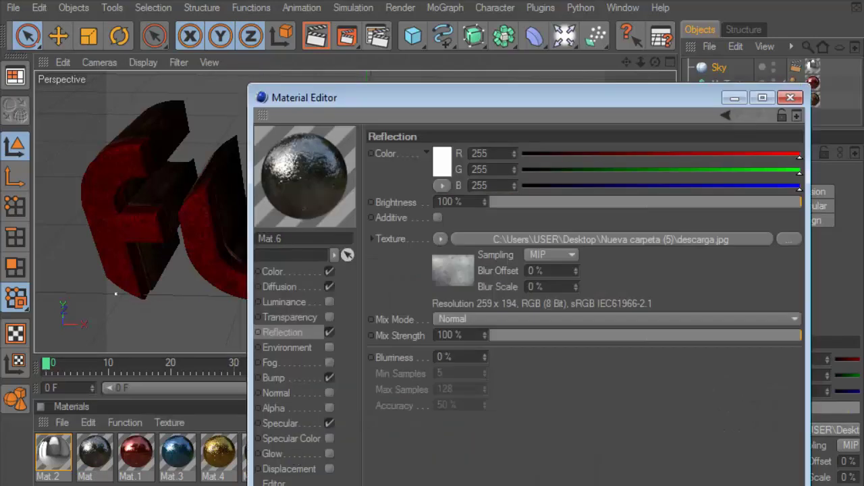
pyautogui.rightClick(304, 175)
pyautogui.click(356, 276)
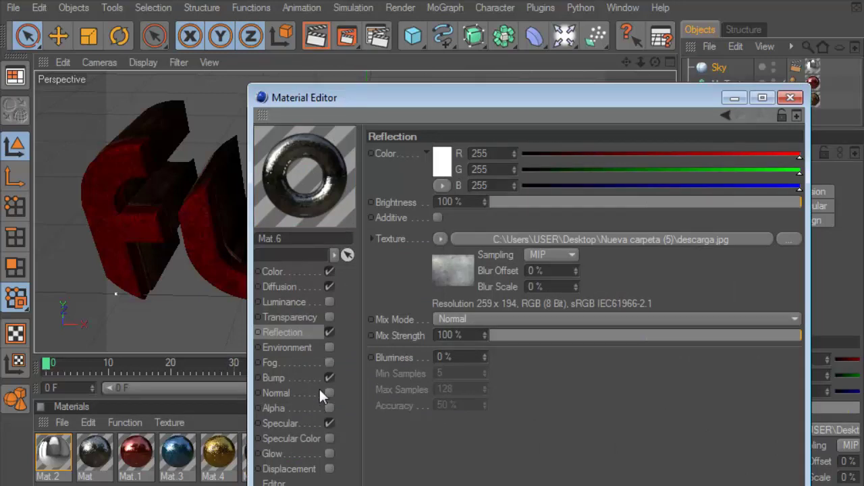
pyautogui.click(295, 378)
pyautogui.doubleClick(433, 154)
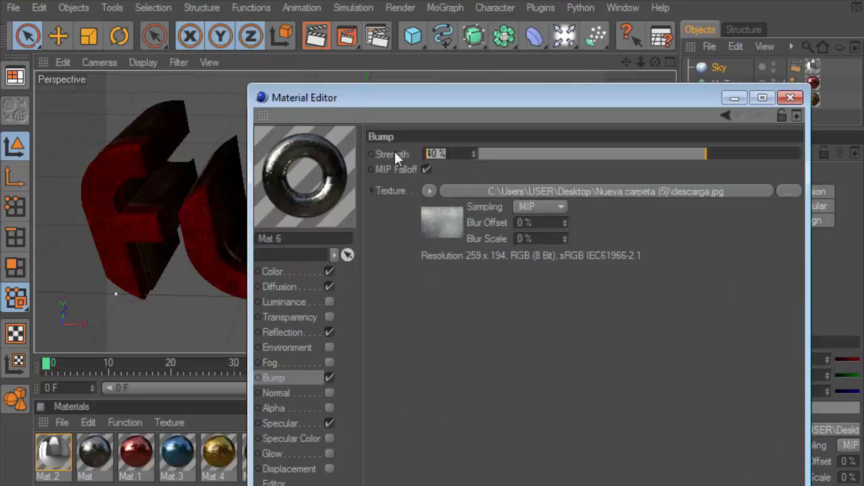
pyautogui.write('5')
pyautogui.press('Return')
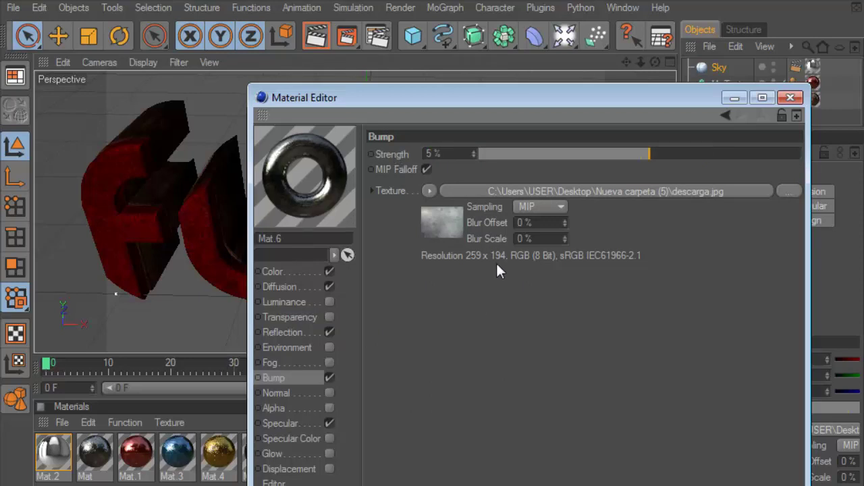
pyautogui.click(790, 97)
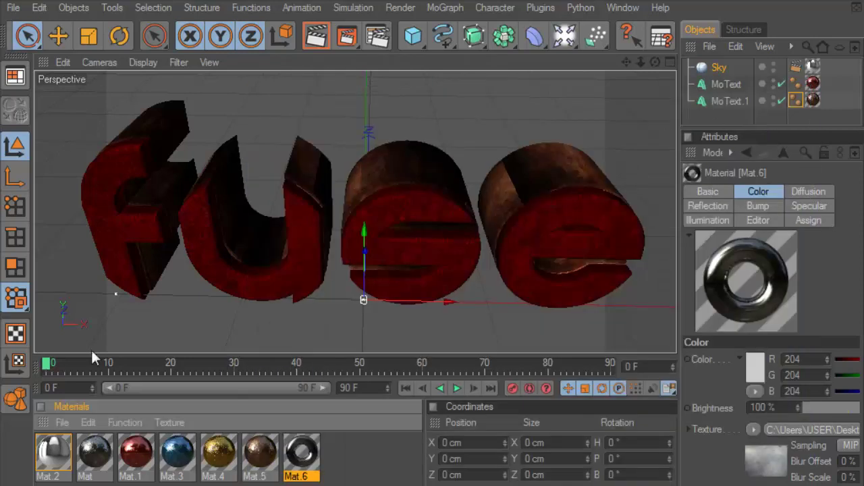
# Apply Mat.6 to the letter sides and faces and render the silver text.
pyautogui.moveTo(101, 451)
pyautogui.mouseDown()
pyautogui.moveTo(538, 315)
pyautogui.moveTo(813, 100)
pyautogui.mouseUp()
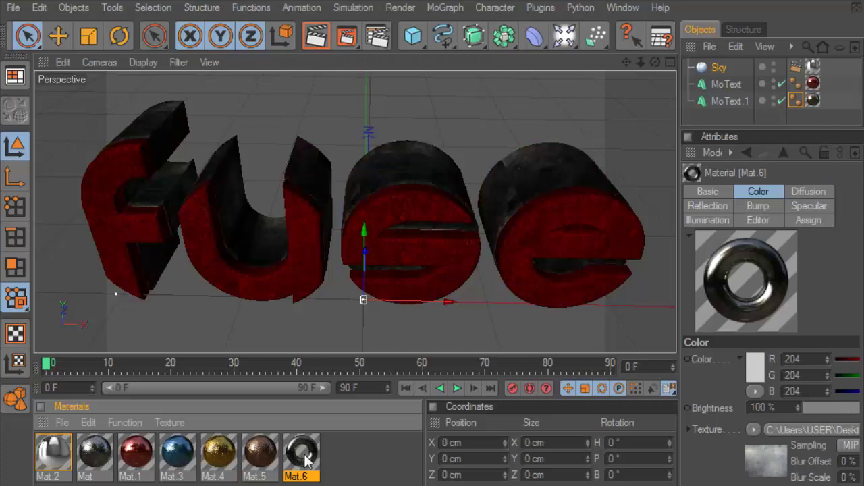
pyautogui.moveTo(307, 459); pyautogui.dragTo(813, 84)
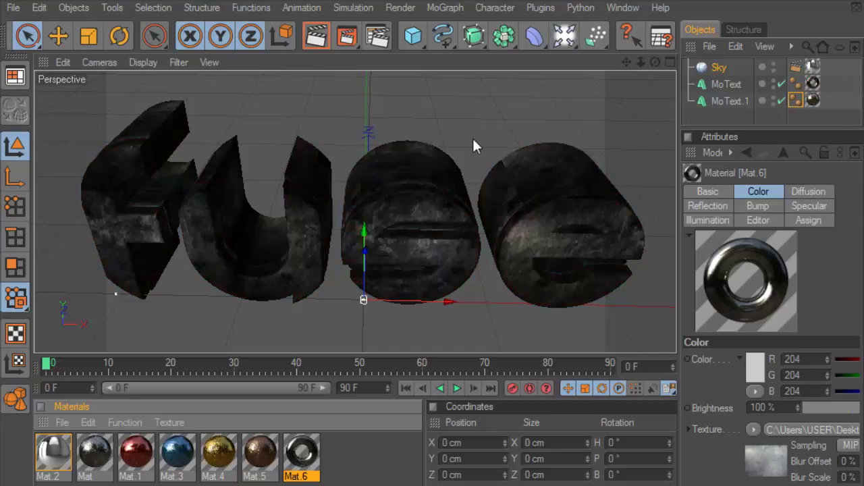
pyautogui.click(315, 38)
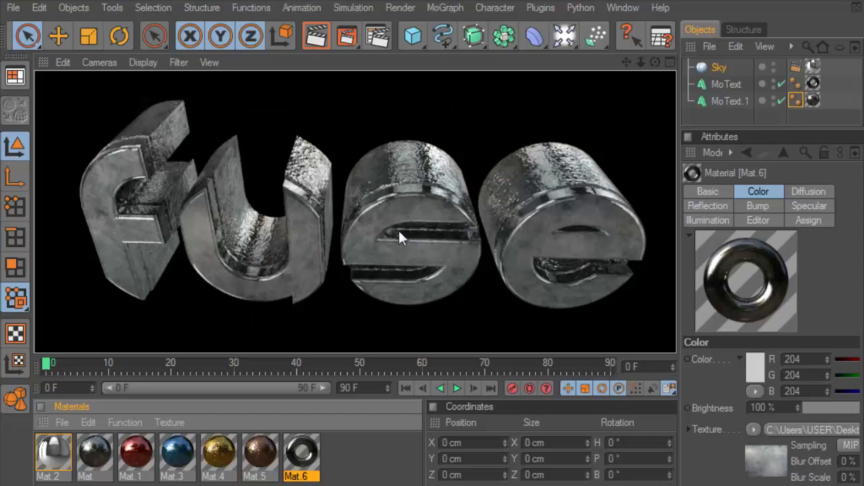
pyautogui.click(138, 461)
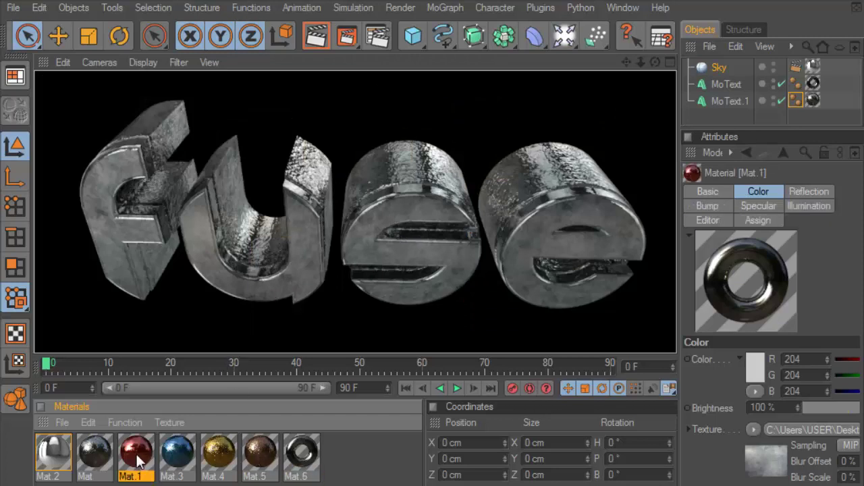
# Copy Mat.1 as Mat.7 with a torus preview and 100% bump strength.
pyautogui.hotkey('ctrl', 'c')
pyautogui.hotkey('ctrl', 'v')
pyautogui.doubleClick(338, 453)
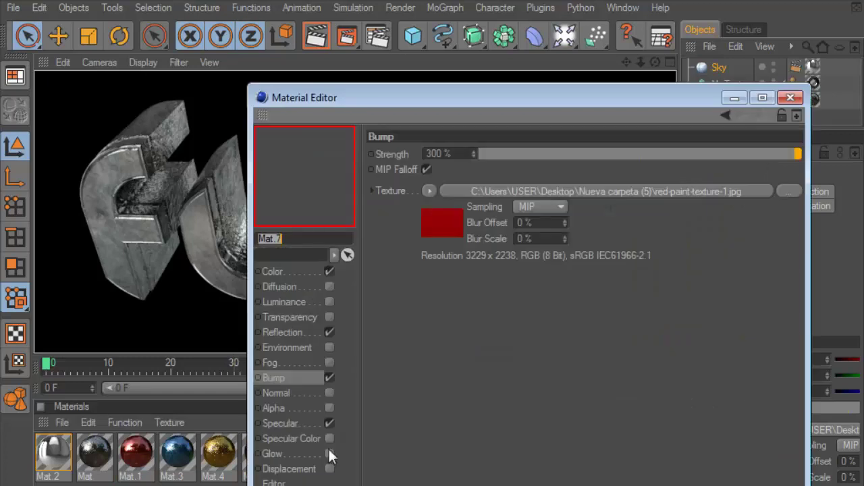
pyautogui.rightClick(304, 188)
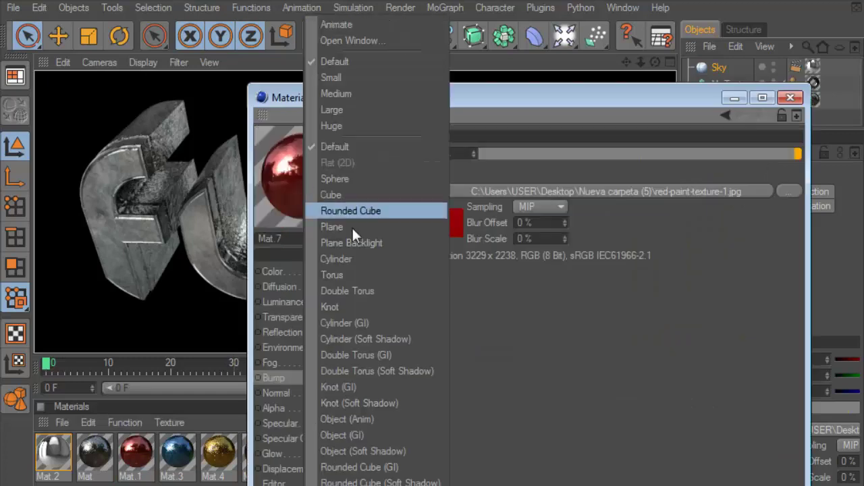
pyautogui.click(363, 275)
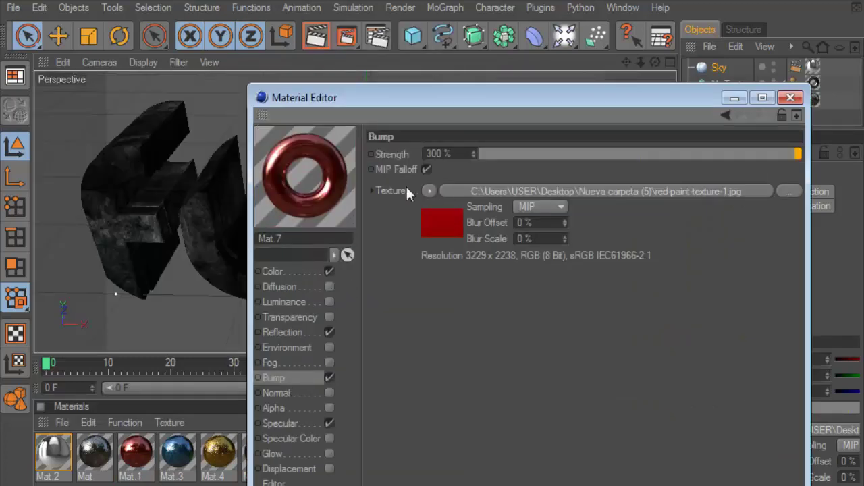
pyautogui.click(435, 154)
pyautogui.write('100')
pyautogui.press('Return')
pyautogui.click(790, 97)
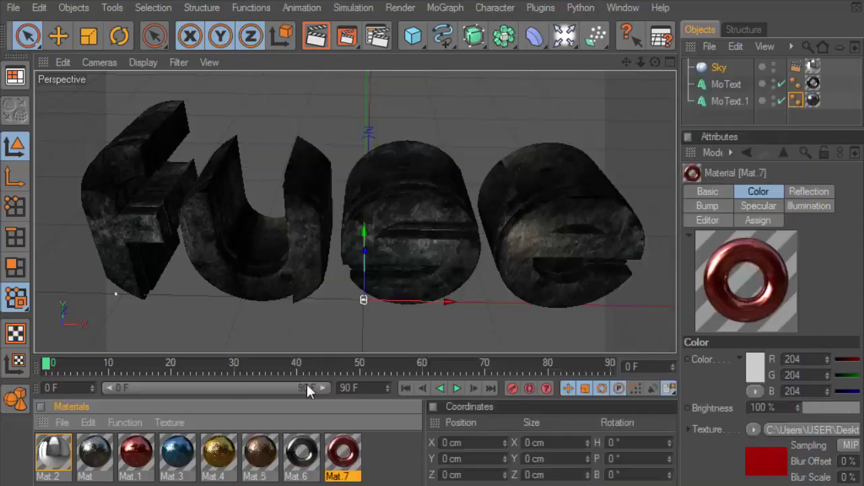
# Apply Mat.7 to the letter faces and sides and render the red text from a slightly orbited view.
pyautogui.moveTo(343, 453); pyautogui.dragTo(813, 83)
pyautogui.moveTo(138, 455); pyautogui.dragTo(814, 100)
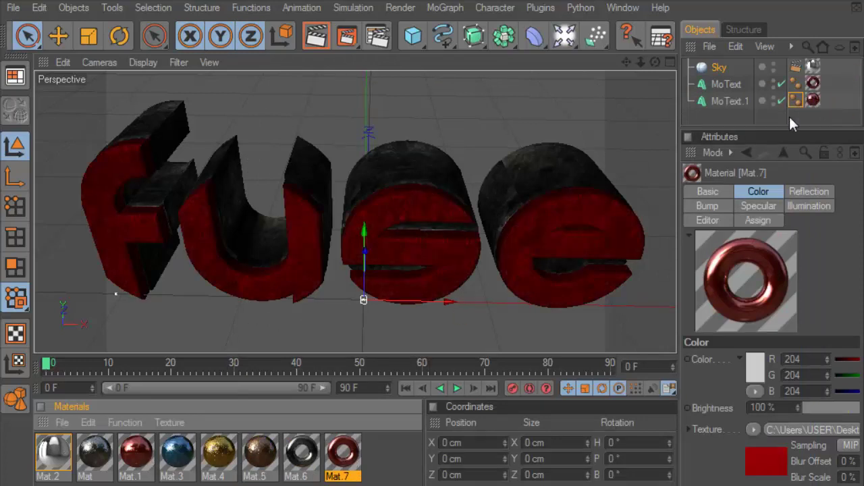
pyautogui.moveTo(655, 62); pyautogui.dragTo(555, 119)
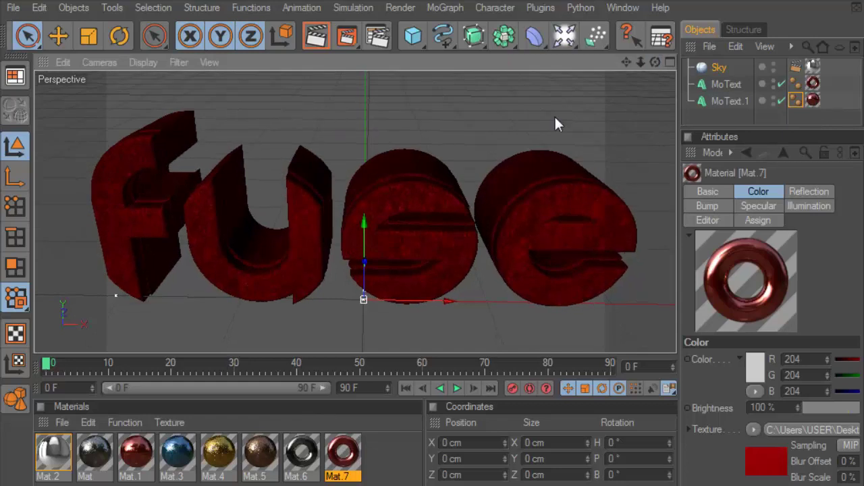
pyautogui.click(322, 38)
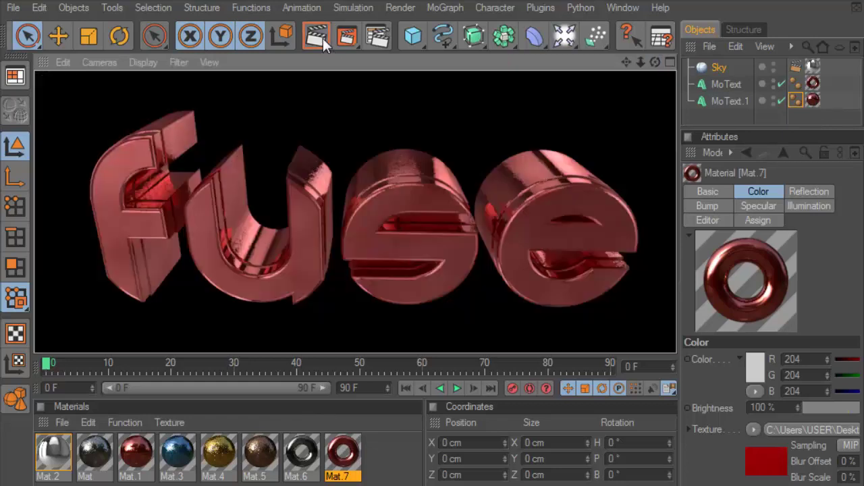
pyautogui.click(170, 459)
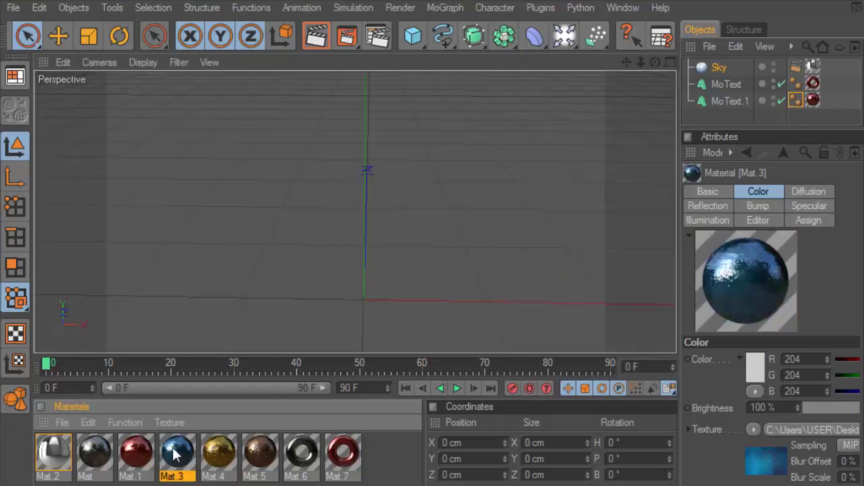
# Duplicate Mat.3 as Mat.8 with a torus preview and 10% bump strength.
pyautogui.keyDown('ctrl'); pyautogui.moveTo(379, 439); pyautogui.dragTo(382, 445); pyautogui.keyUp('ctrl')
pyautogui.doubleClick(385, 452)
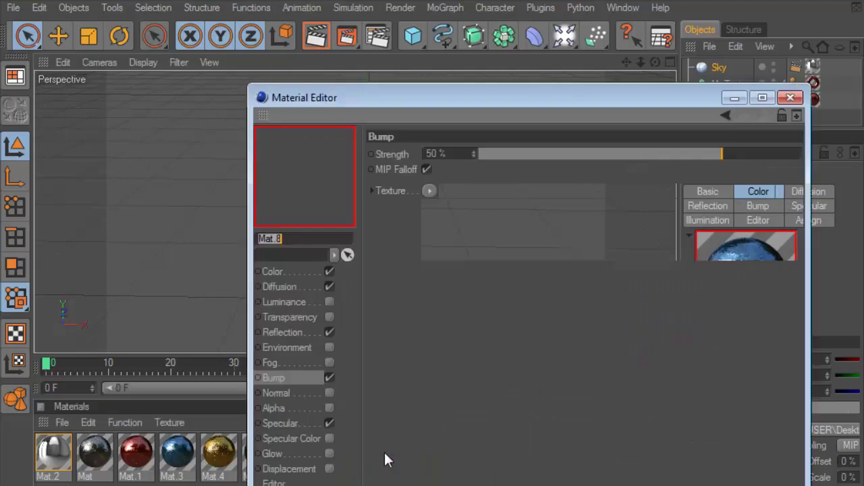
pyautogui.rightClick(313, 168)
pyautogui.click(358, 274)
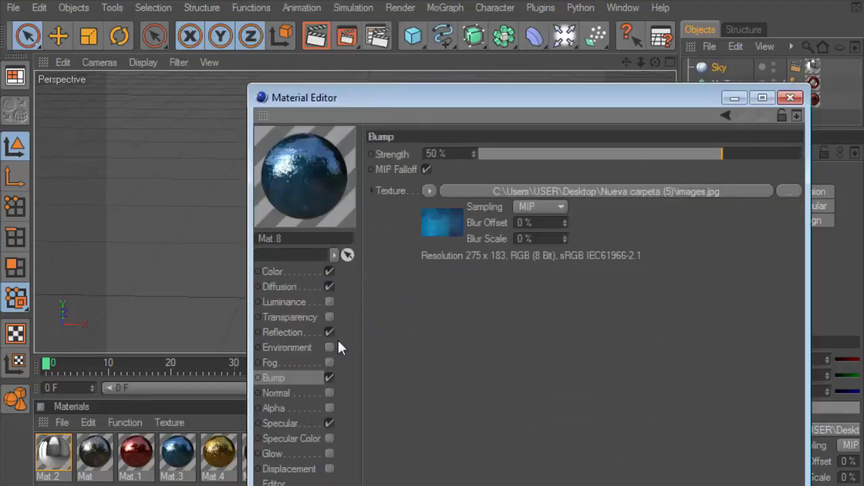
pyautogui.doubleClick(435, 154)
pyautogui.write('10')
pyautogui.press('Return')
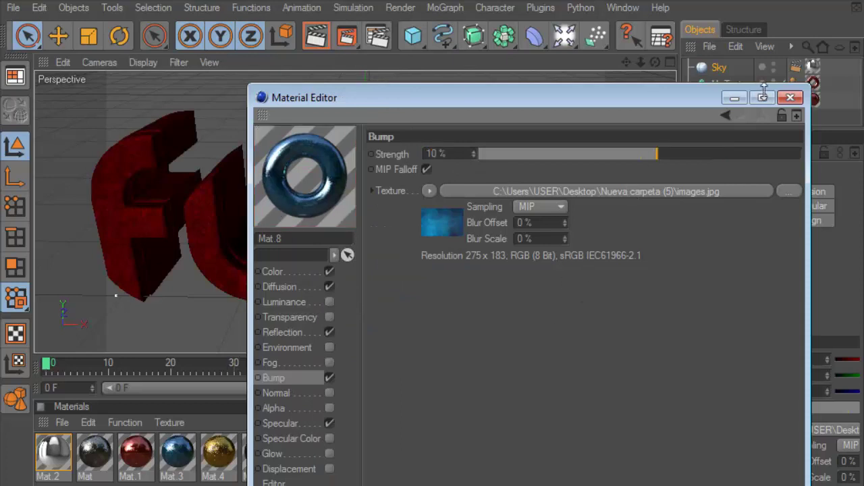
pyautogui.click(790, 97)
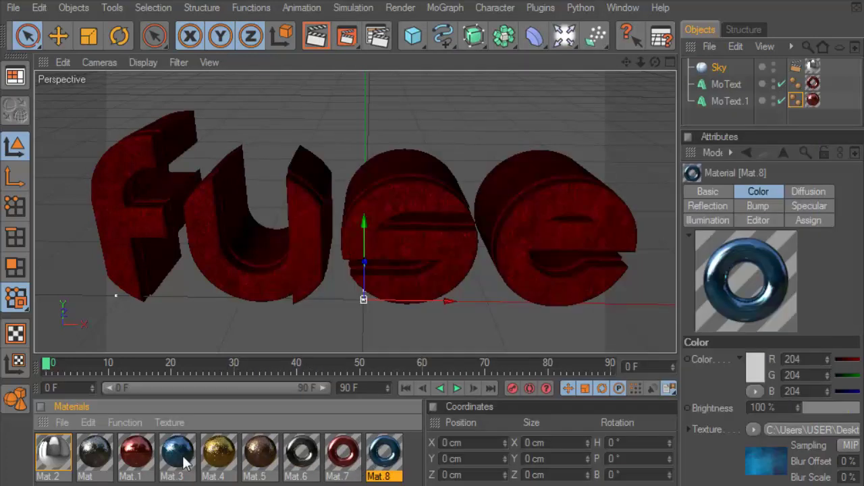
# Apply Mat.8 to the letter sides and render the blue text from two angles.
pyautogui.moveTo(816, 104); pyautogui.dragTo(813, 83)
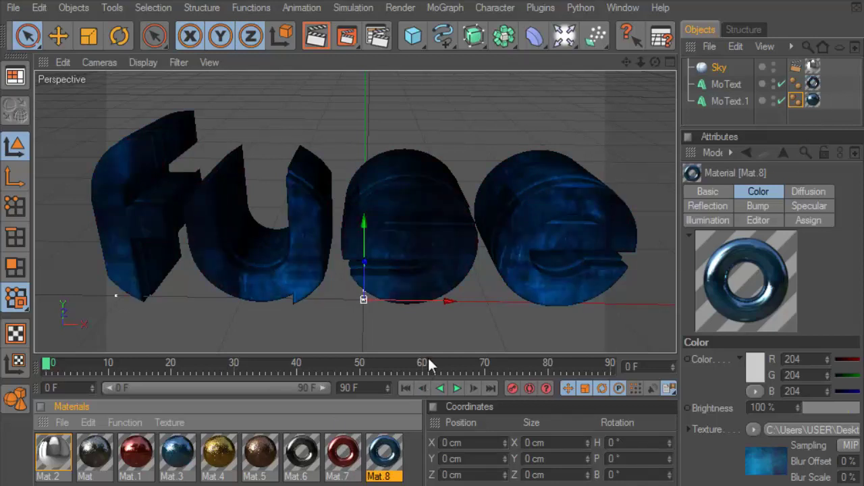
pyautogui.moveTo(428, 357); pyautogui.dragTo(428, 382)
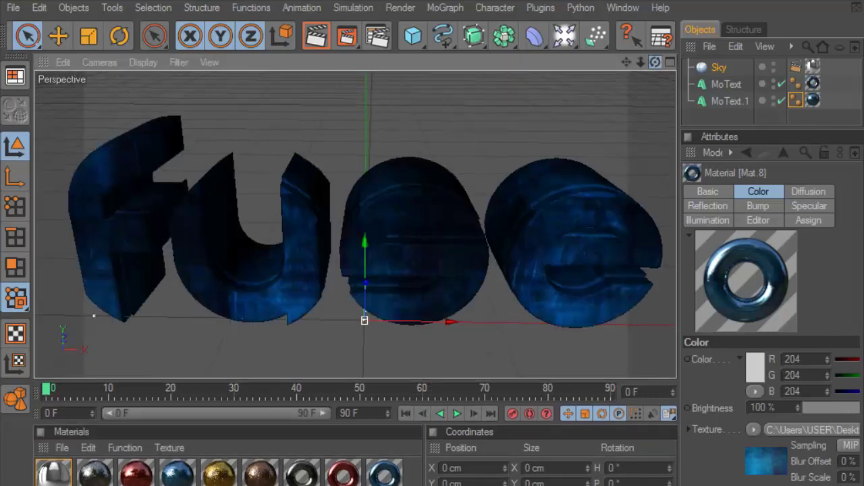
pyautogui.click(323, 40)
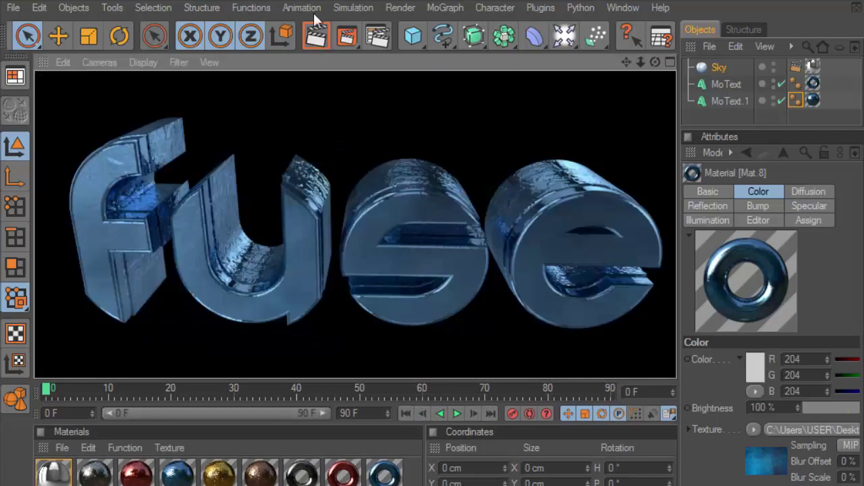
pyautogui.scroll(-2, 368, 165)
pyautogui.moveTo(653, 62); pyautogui.dragTo(537, 125)
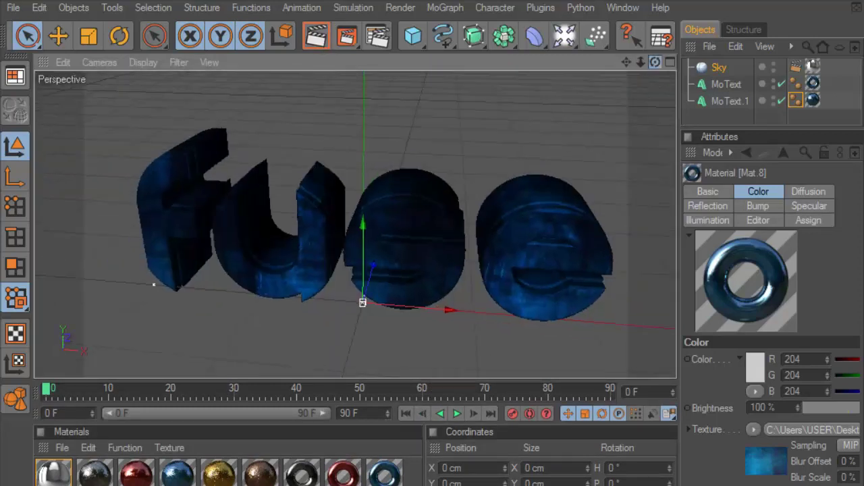
pyautogui.click(321, 39)
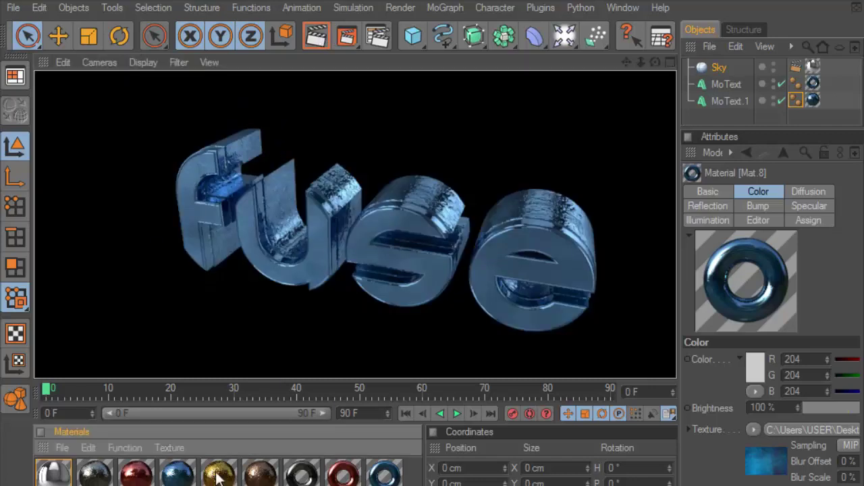
pyautogui.click(218, 472)
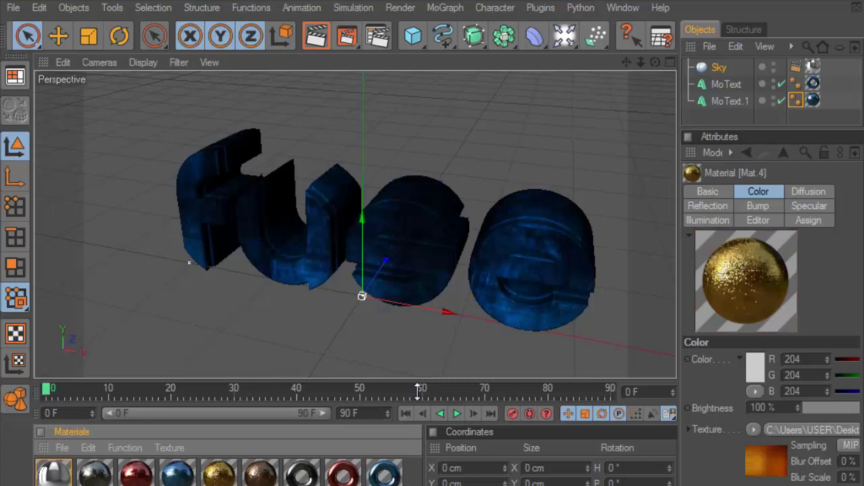
# Set the second gold material's preview to a torus and its bump strength to 10.
pyautogui.moveTo(418, 388); pyautogui.dragTo(419, 329)
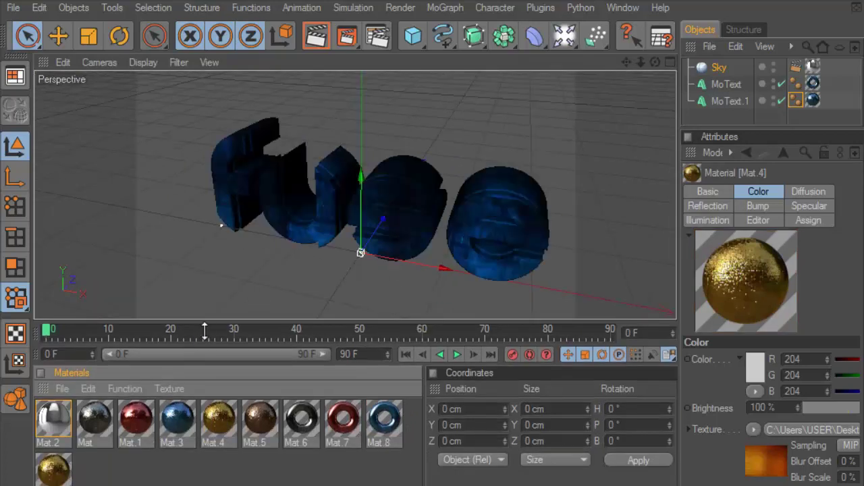
pyautogui.moveTo(204, 330); pyautogui.dragTo(206, 313)
pyautogui.doubleClick(60, 461)
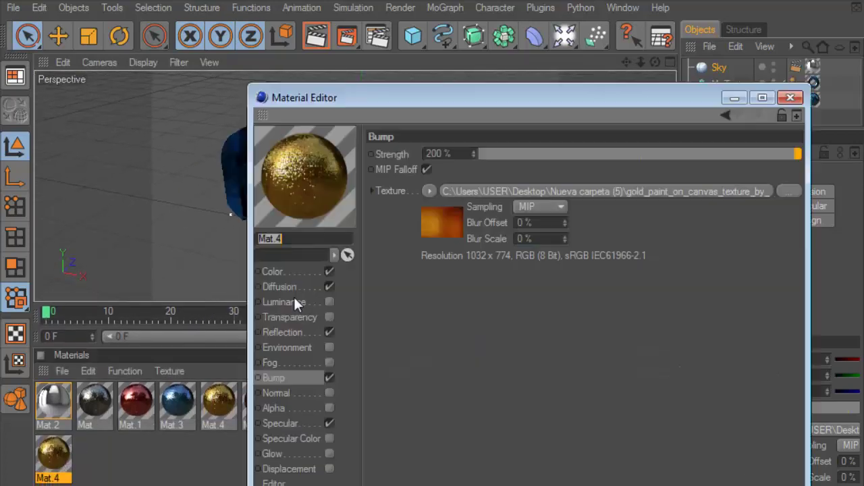
pyautogui.click(283, 273)
pyautogui.rightClick(316, 207)
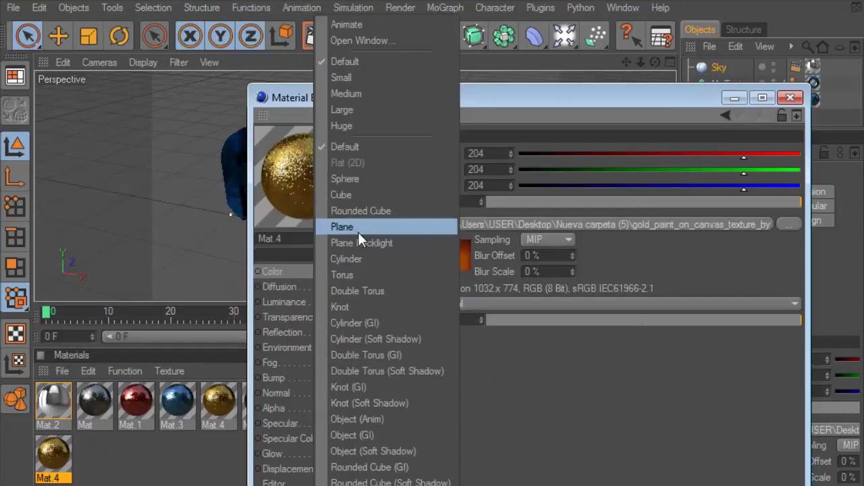
pyautogui.click(365, 291)
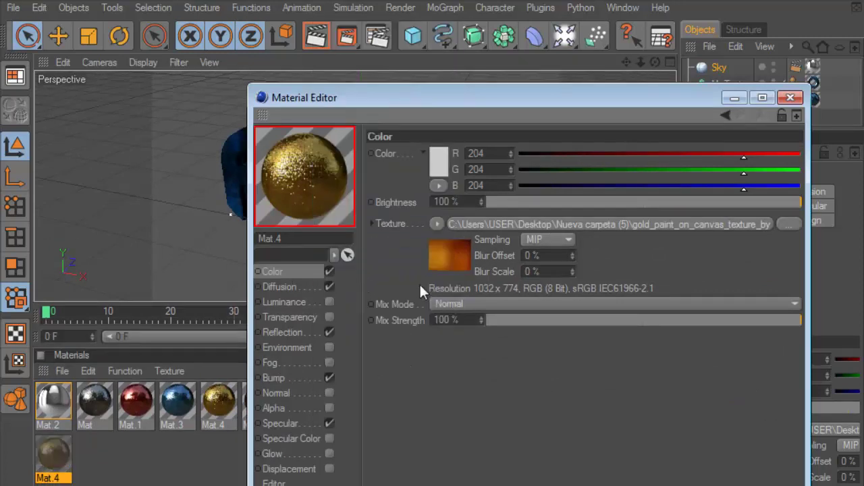
pyautogui.click(283, 379)
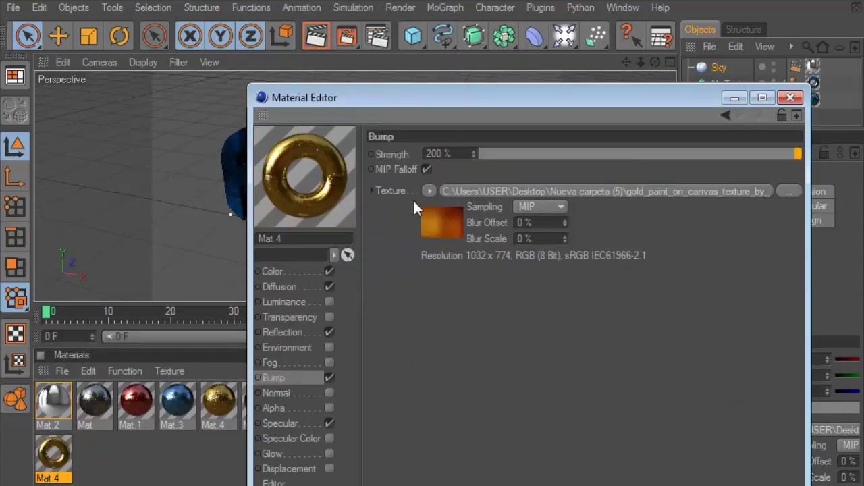
pyautogui.write('100')
pyautogui.press('Return')
pyautogui.click(790, 97)
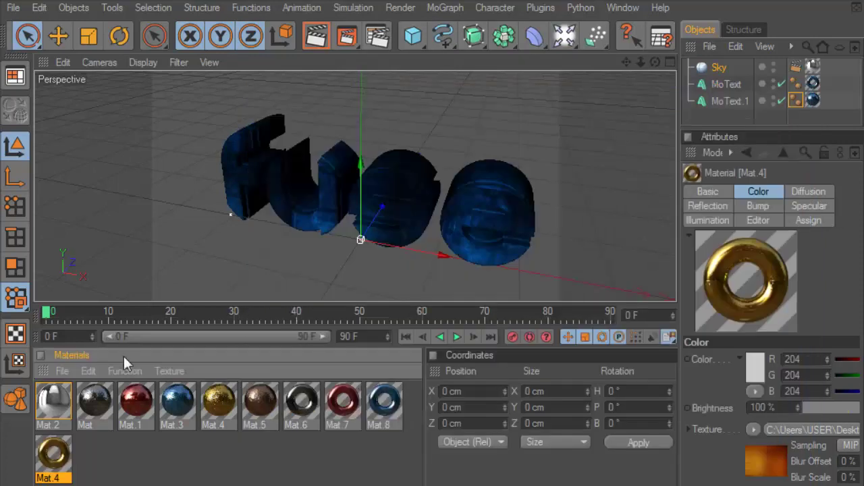
# Apply the gold material to MoText and MoText.1 and render the gold text.
pyautogui.moveTo(68, 451); pyautogui.dragTo(814, 85)
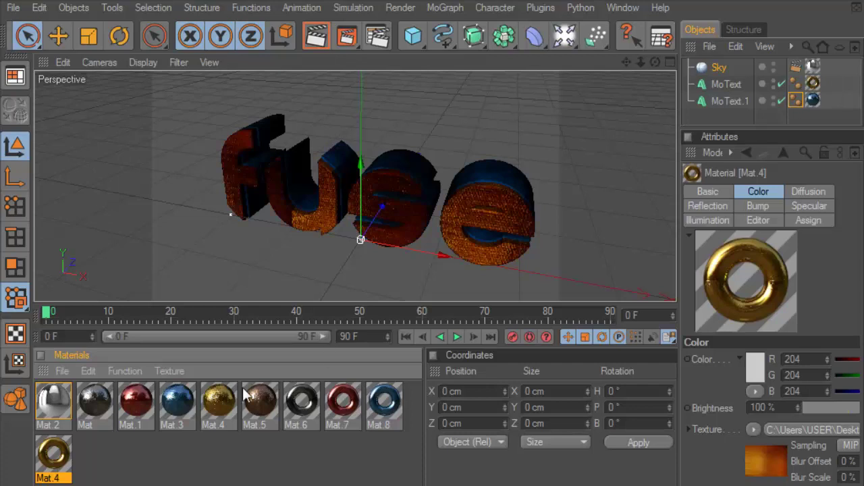
pyautogui.moveTo(227, 422); pyautogui.dragTo(813, 101)
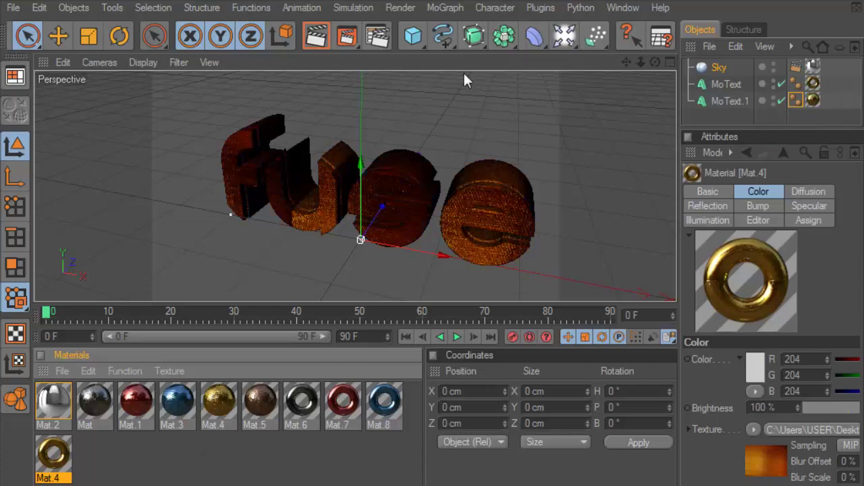
pyautogui.click(326, 38)
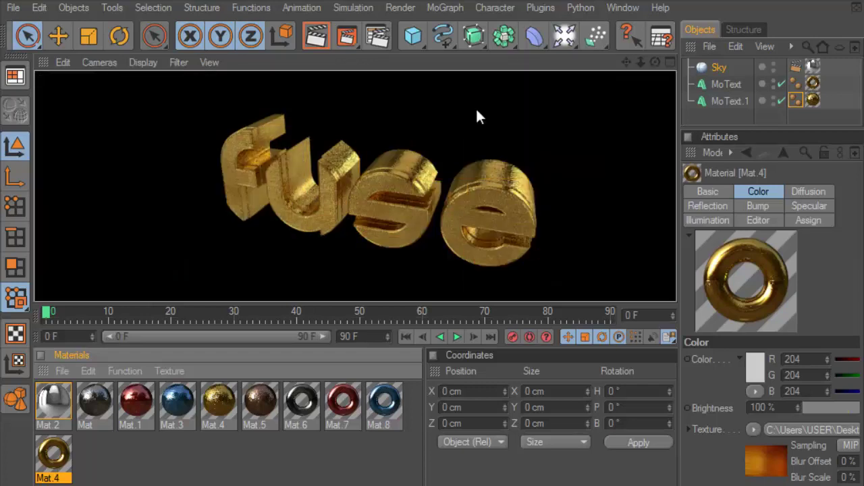
# Duplicate the copper material Mat.5 as Mat.9 with a 10% bump strength.
pyautogui.click(237, 403)
pyautogui.click(254, 405)
pyautogui.keyDown('ctrl'); pyautogui.moveTo(262, 403); pyautogui.dragTo(95, 456); pyautogui.keyUp('ctrl')
pyautogui.doubleClick(94, 456)
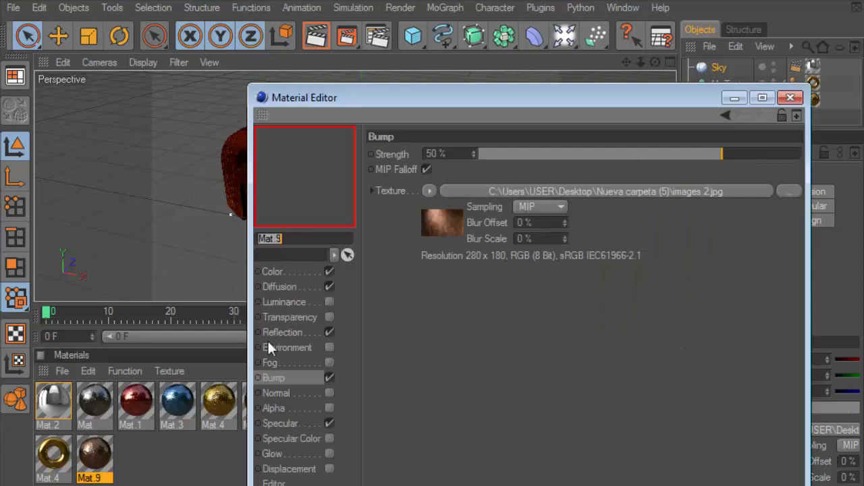
pyautogui.doubleClick(435, 154)
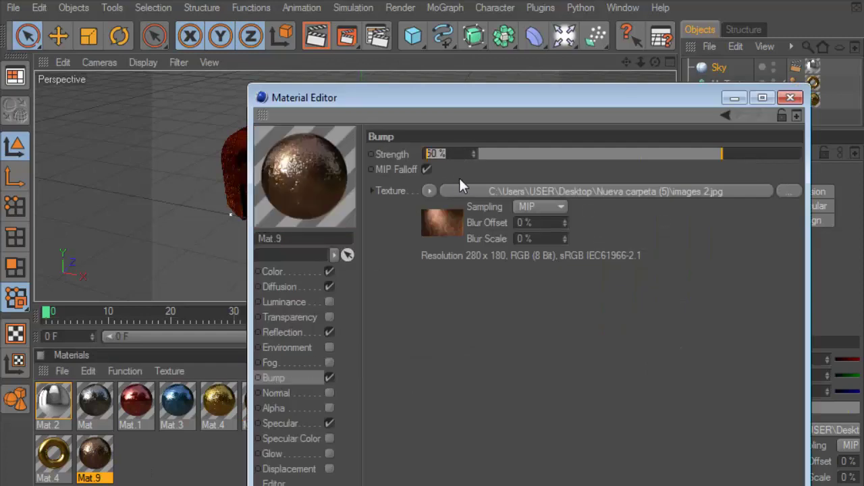
pyautogui.write('10')
pyautogui.press('Return')
pyautogui.click(790, 97)
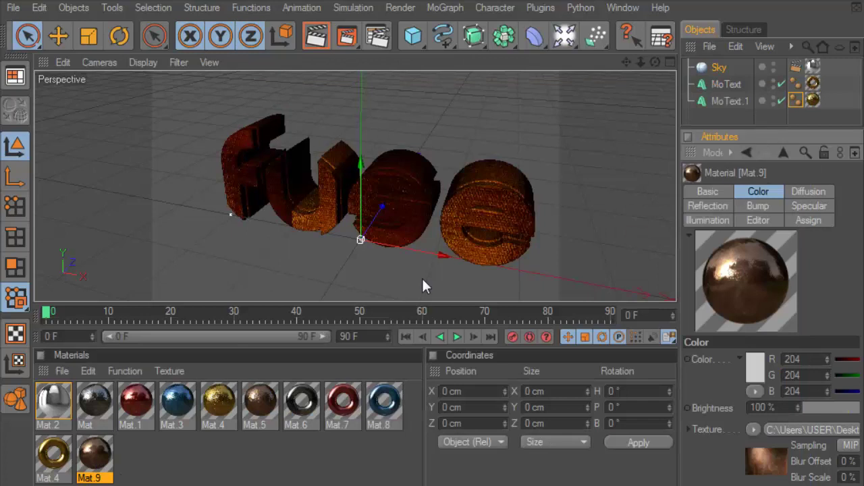
# Switch Mat.9's material preview to a torus.
pyautogui.moveTo(97, 461)
pyautogui.mouseDown()
pyautogui.moveTo(124, 464)
pyautogui.moveTo(100, 475)
pyautogui.mouseUp()
pyautogui.doubleClick(100, 461)
pyautogui.rightClick(290, 170)
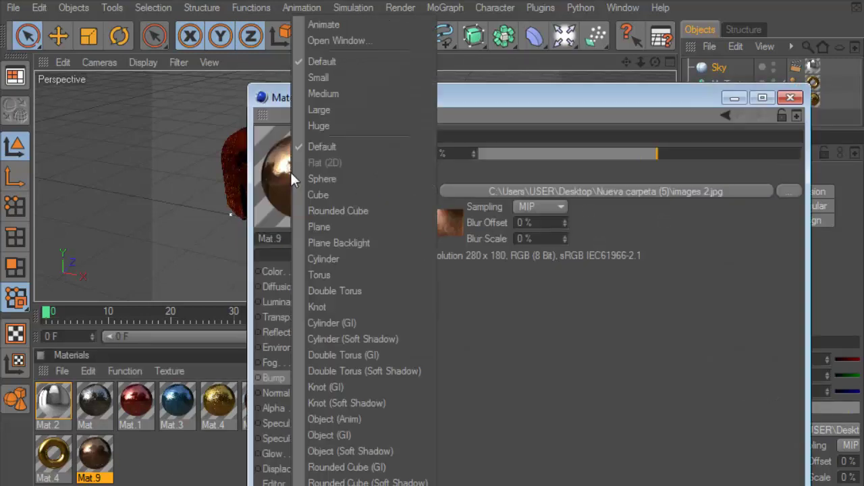
pyautogui.click(348, 278)
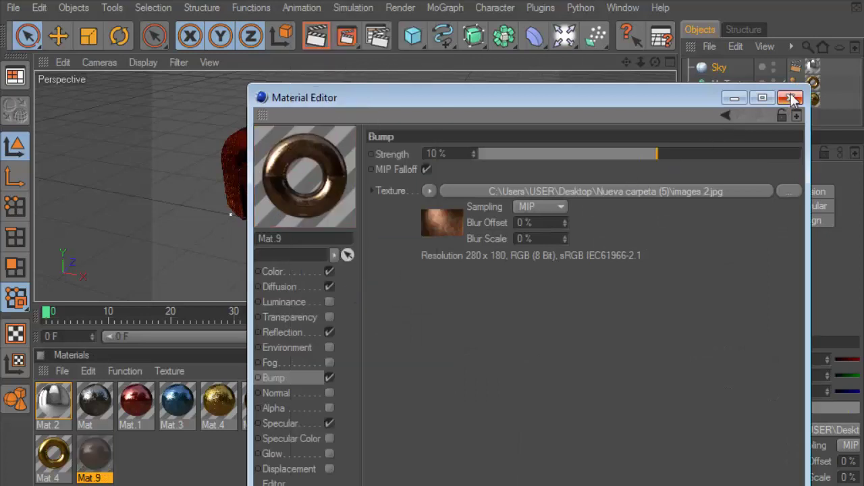
pyautogui.click(790, 97)
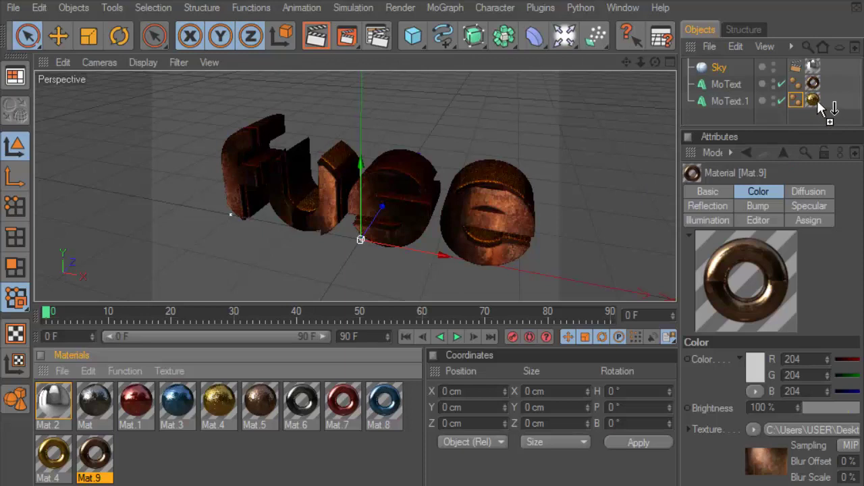
# Give MoText.1 the silver material for the sides and render the copper and silver text.
pyautogui.moveTo(424, 310); pyautogui.dragTo(424, 408)
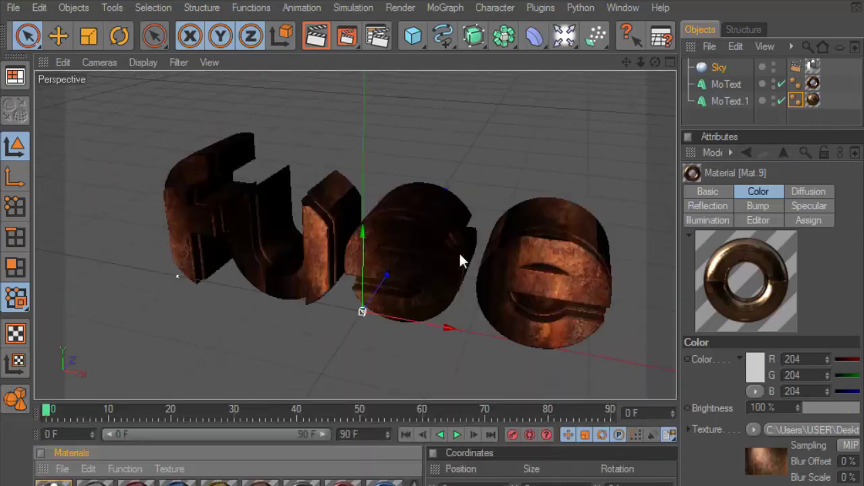
pyautogui.click(314, 38)
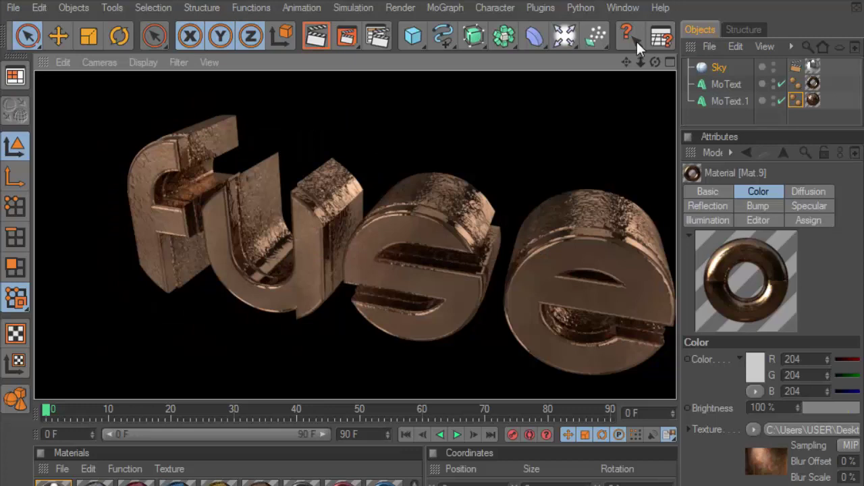
pyautogui.click(433, 317)
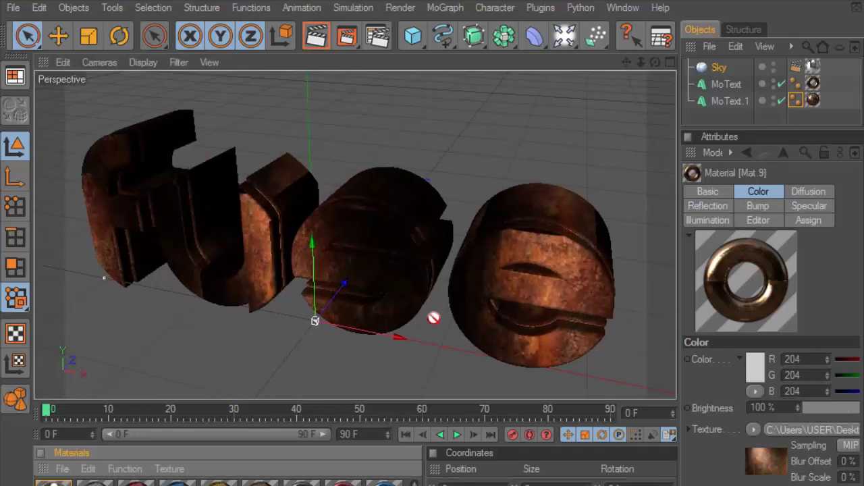
pyautogui.moveTo(822, 103); pyautogui.dragTo(813, 100)
pyautogui.click(316, 39)
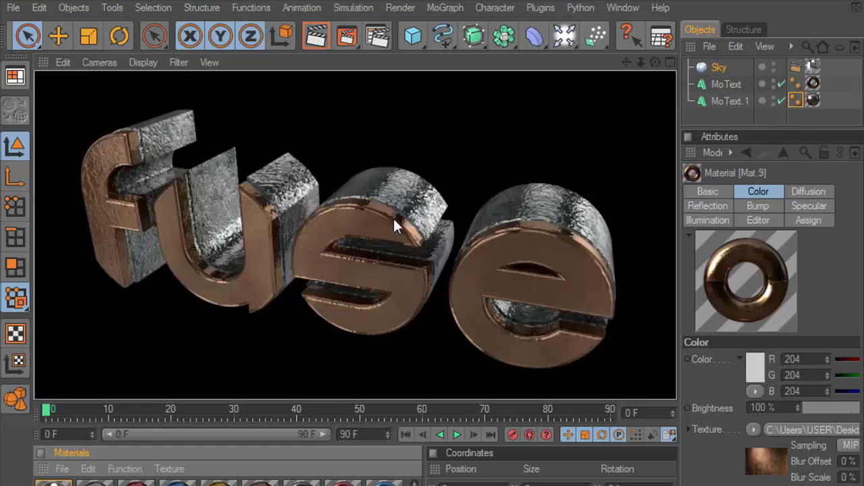